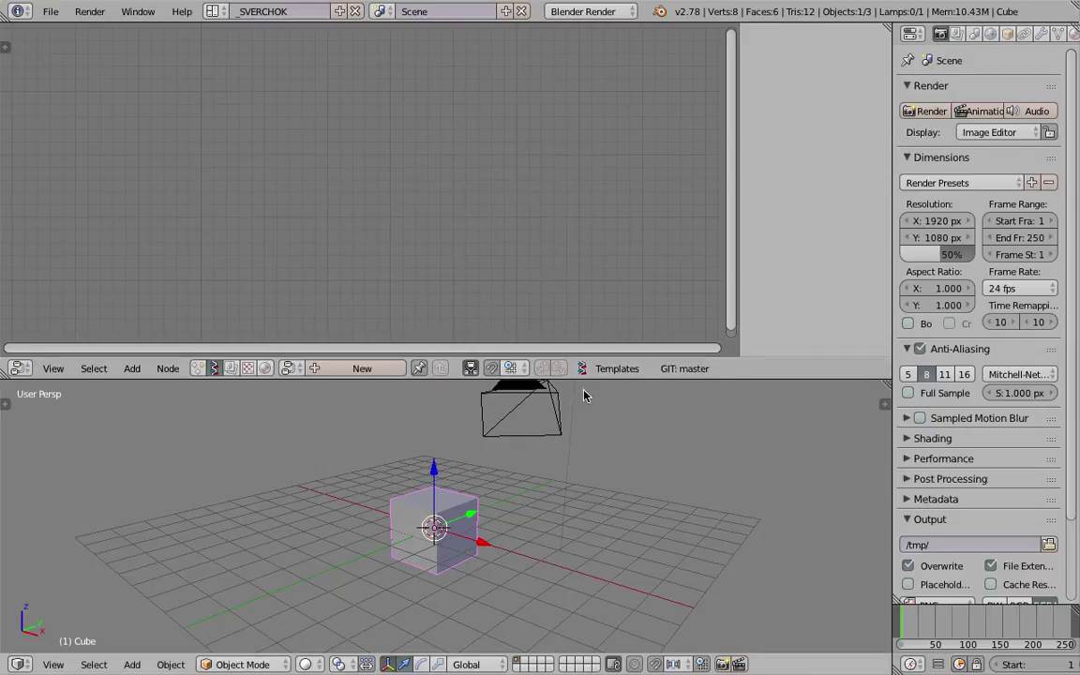
# Step: Enlarge the 3D viewport slightly and delete all default objects from the scene
pyautogui.moveTo(595, 379); pyautogui.dragTo(592, 353)
pyautogui.moveTo(441, 393); pyautogui.dragTo(530, 434, button='middle')
pyautogui.scroll(-4, 547, 429)
pyautogui.press('a')
pyautogui.press('a')
pyautogui.press('x')
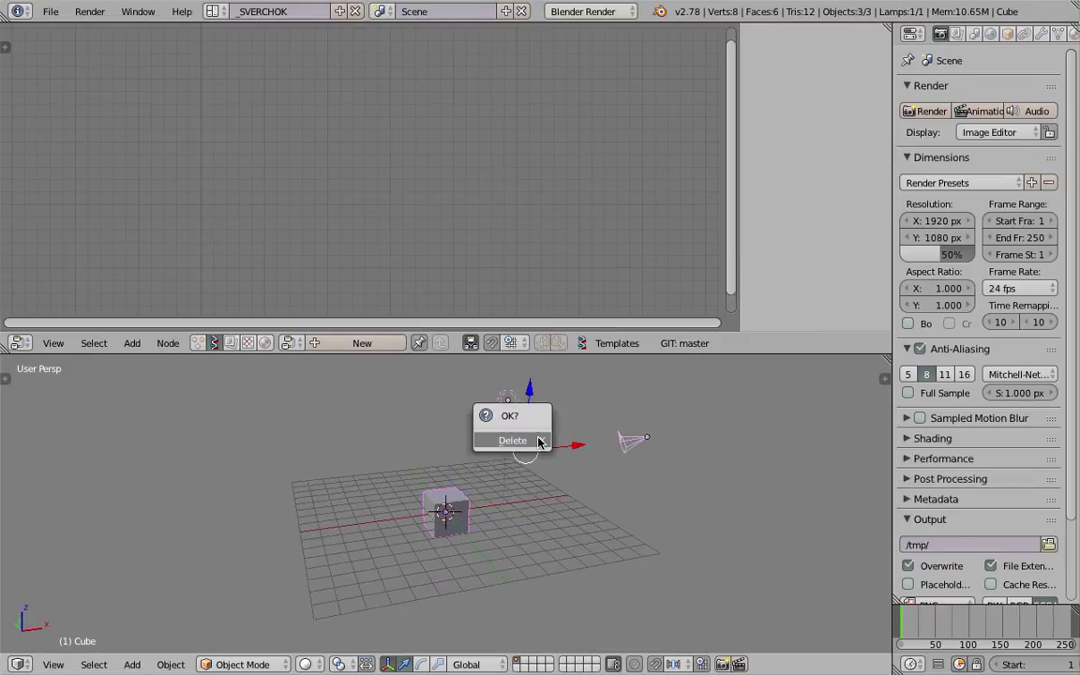
pyautogui.click(540, 440)
pyautogui.click(53, 664)
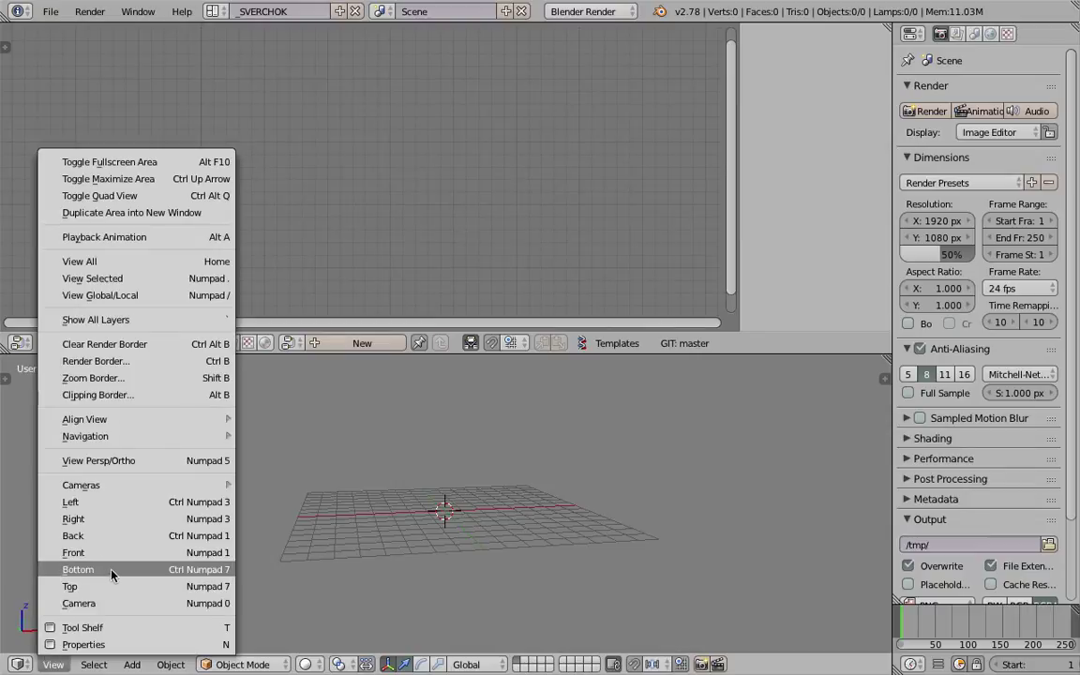
pyautogui.moveTo(417, 541); pyautogui.dragTo(486, 506, button='middle')
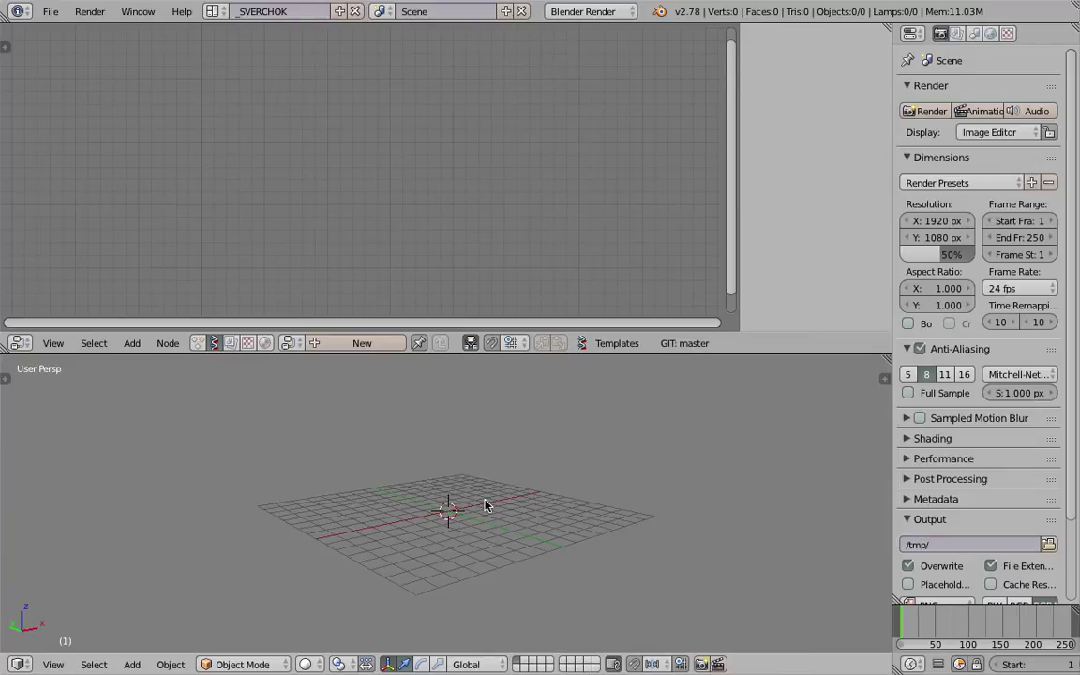
pyautogui.scroll(3, 497, 499)
pyautogui.scroll(-2, 482, 500)
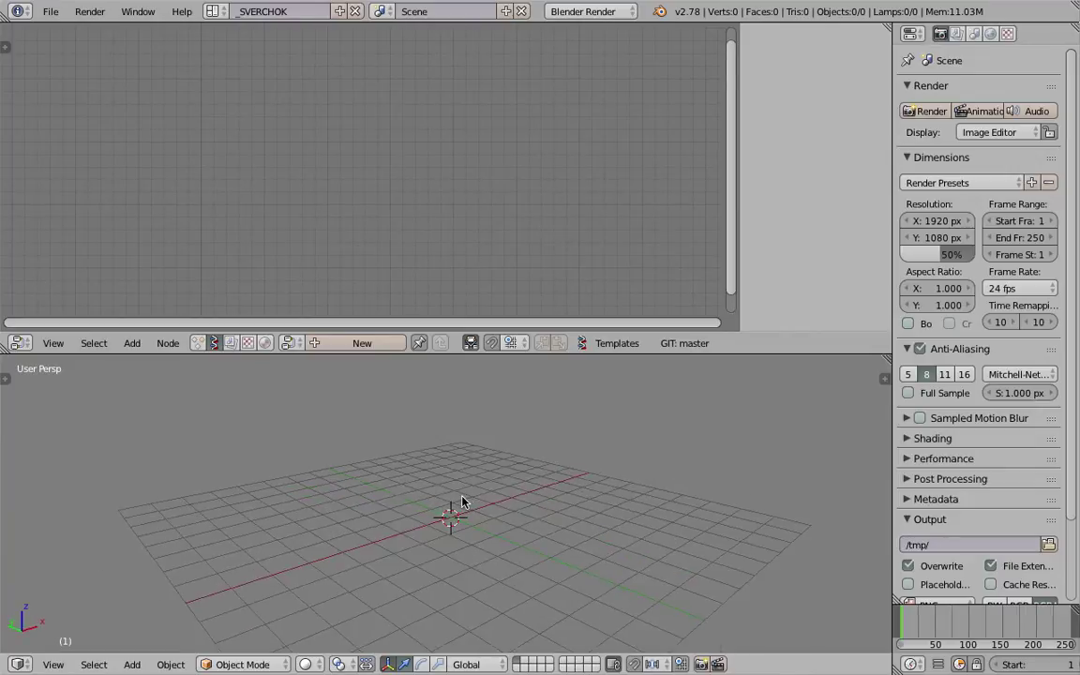
pyautogui.moveTo(465, 502); pyautogui.dragTo(424, 506, button='middle')
pyautogui.scroll(2, 415, 499)
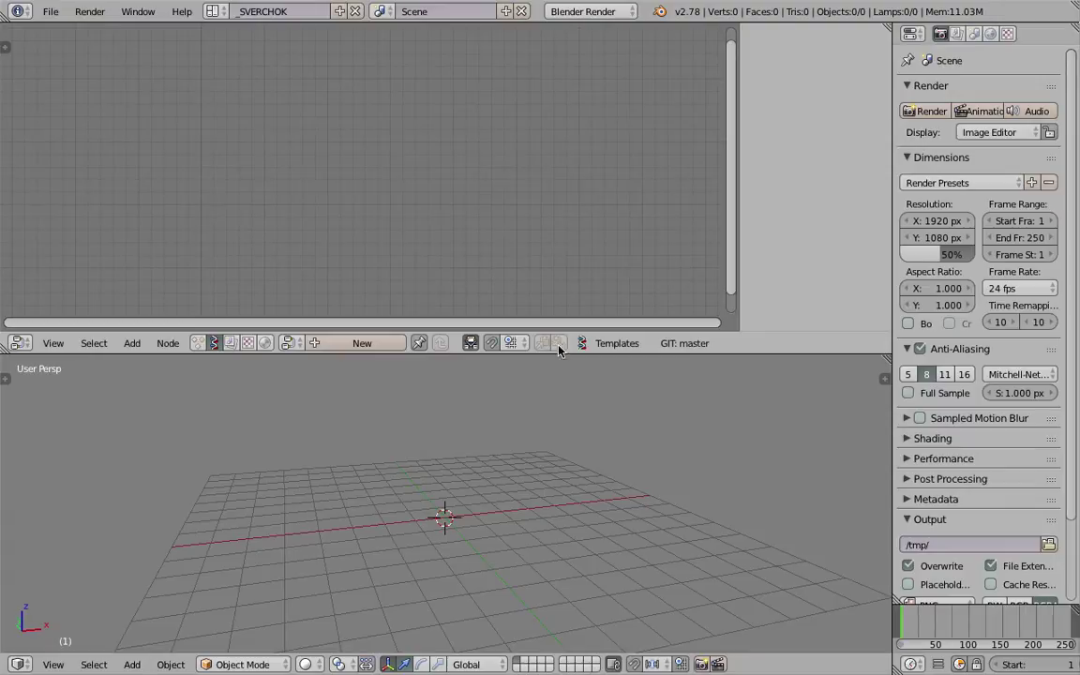
# Step: Make the 3D viewport a little taller and set it to the front orthographic view
pyautogui.moveTo(559, 353); pyautogui.dragTo(559, 336)
pyautogui.moveTo(442, 412); pyautogui.dragTo(484, 462, button='middle')
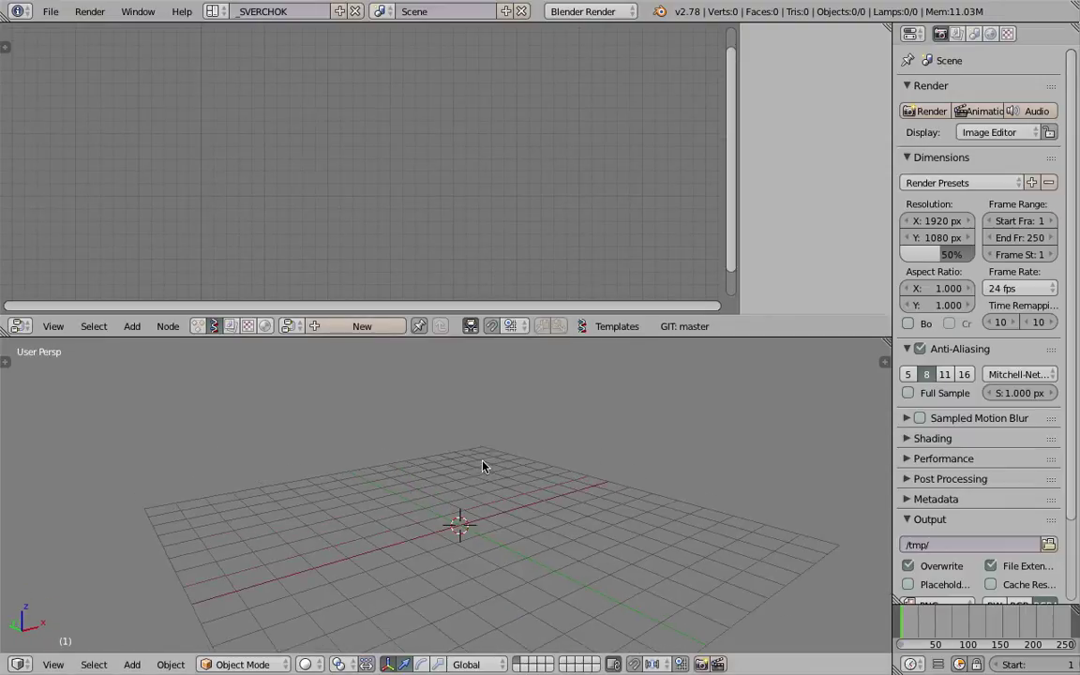
pyautogui.click(53, 664)
pyautogui.click(97, 551)
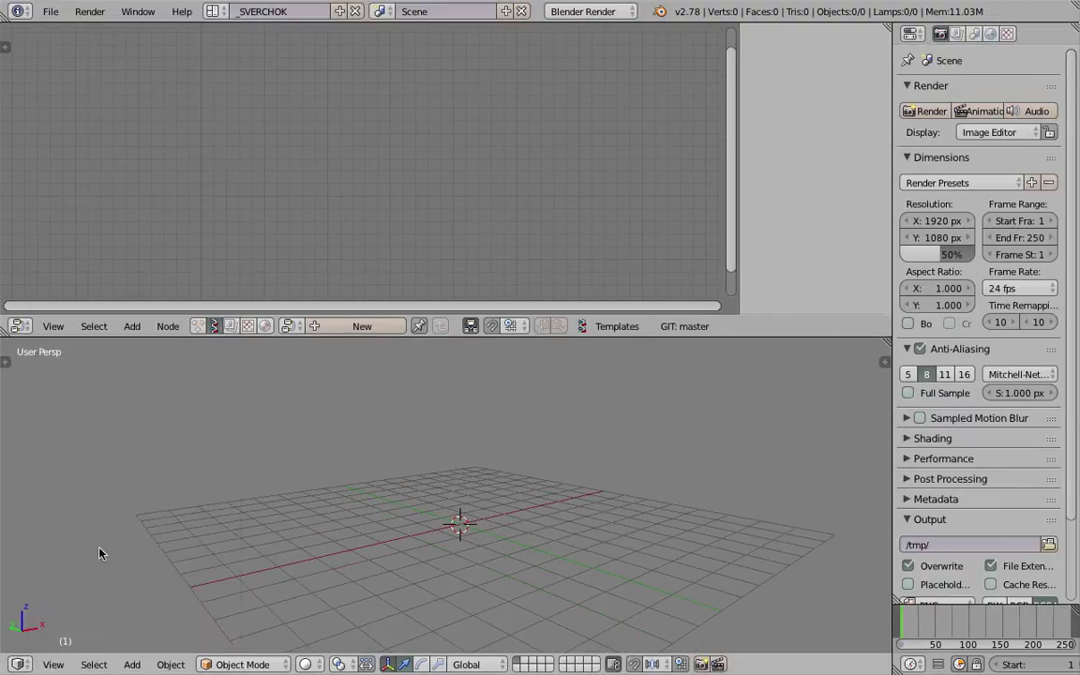
pyautogui.click(53, 663)
pyautogui.click(178, 459)
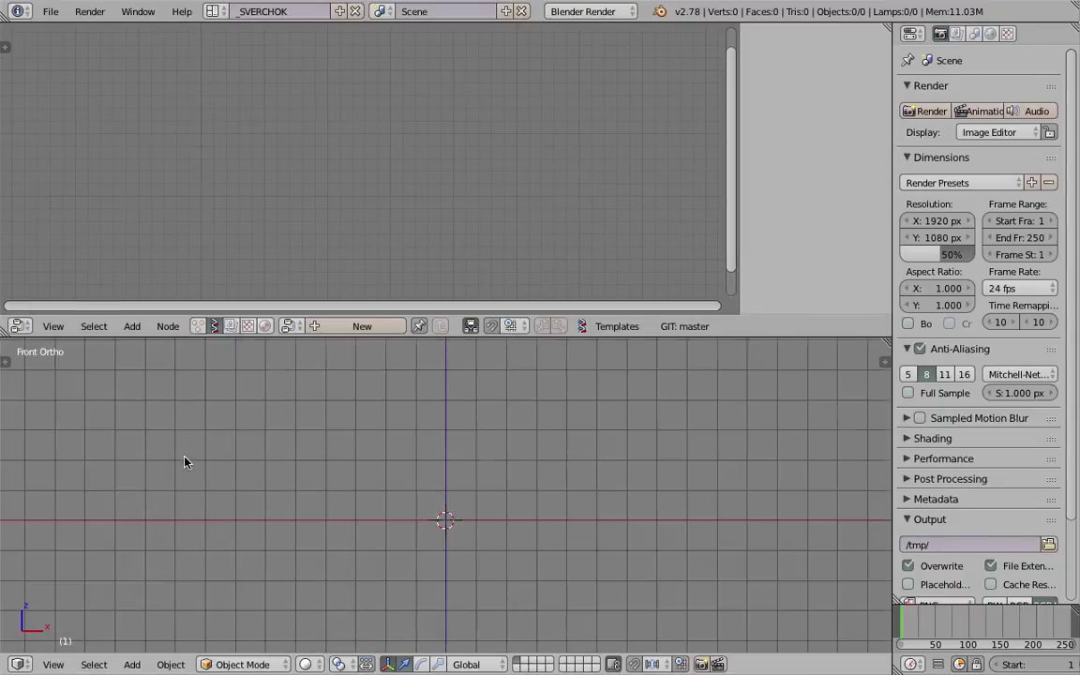
pyautogui.keyDown('shift'); pyautogui.moveTo(413, 480); pyautogui.dragTo(409, 535, button='middle'); pyautogui.keyUp('shift')
pyautogui.click(54, 663)
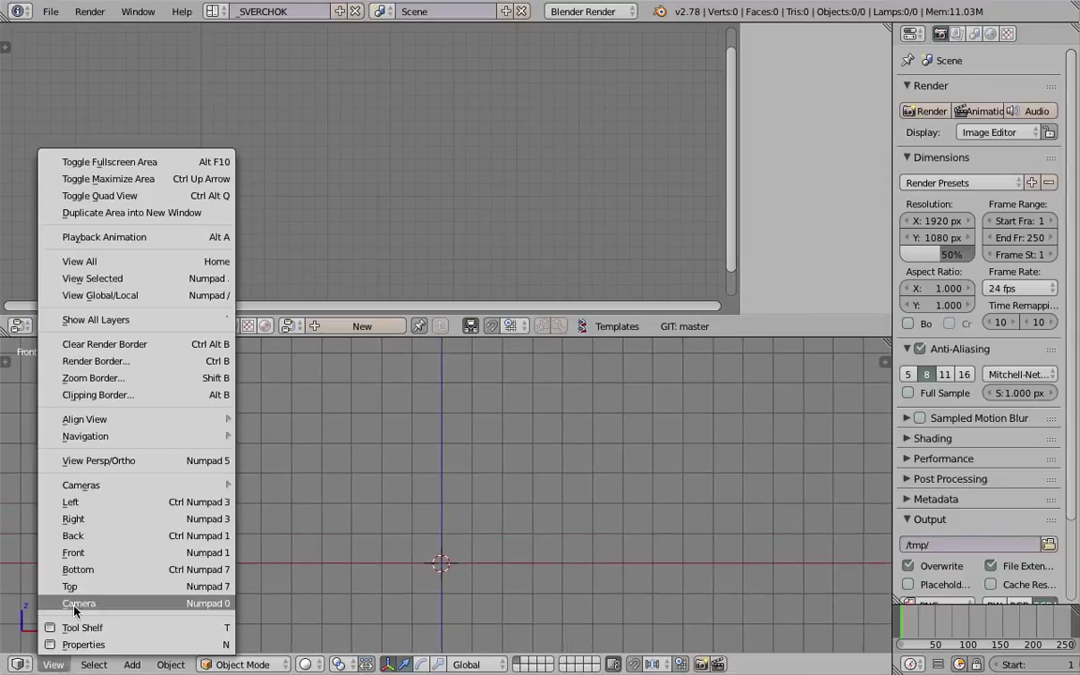
# Step: Draw a Grease Pencil character above the red axis line with a round smiling head, square torso, two arms and two legs with feet
pyautogui.keyDown('shift'); pyautogui.moveTo(535, 444); pyautogui.dragTo(457, 474, button='middle'); pyautogui.keyUp('shift')
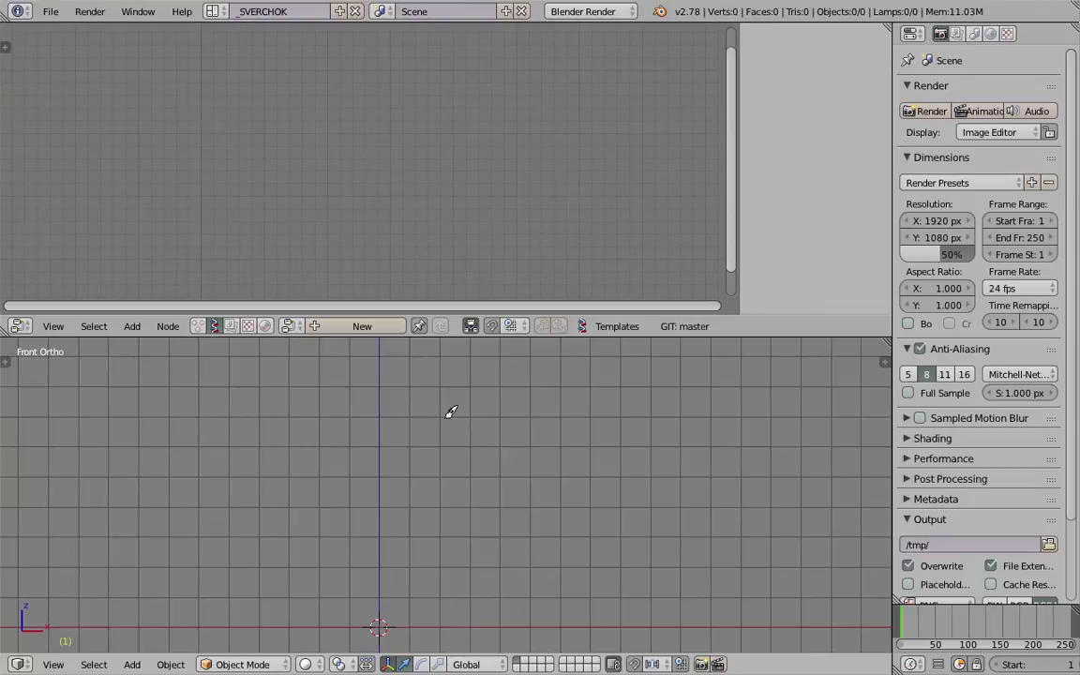
pyautogui.moveTo(448, 412)
pyautogui.mouseDown()
pyautogui.moveTo(477, 469)
pyautogui.moveTo(518, 414)
pyautogui.moveTo(458, 403)
pyautogui.mouseUp()
pyautogui.moveTo(446, 487)
pyautogui.mouseDown()
pyautogui.moveTo(521, 488)
pyautogui.moveTo(448, 509)
pyautogui.moveTo(447, 560)
pyautogui.moveTo(524, 554)
pyautogui.moveTo(522, 484)
pyautogui.mouseUp()
pyautogui.moveTo(447, 560)
pyautogui.mouseDown()
pyautogui.moveTo(457, 621)
pyautogui.moveTo(404, 626)
pyautogui.moveTo(456, 622)
pyautogui.mouseUp()
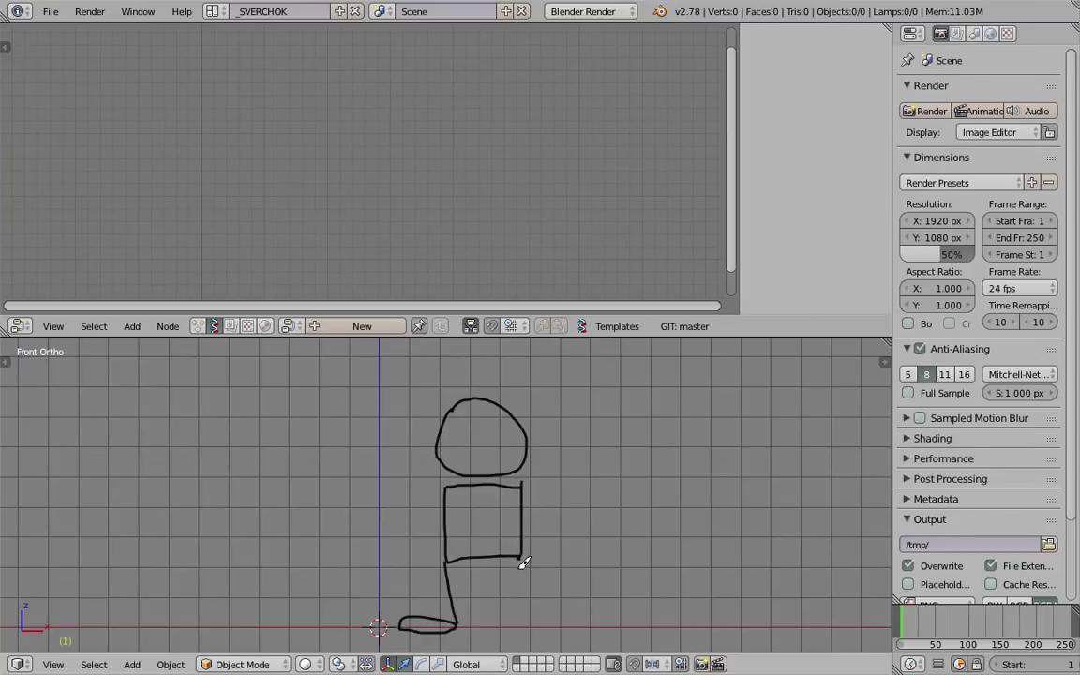
pyautogui.moveTo(522, 561)
pyautogui.mouseDown()
pyautogui.moveTo(519, 624)
pyautogui.moveTo(568, 611)
pyautogui.moveTo(522, 622)
pyautogui.mouseUp()
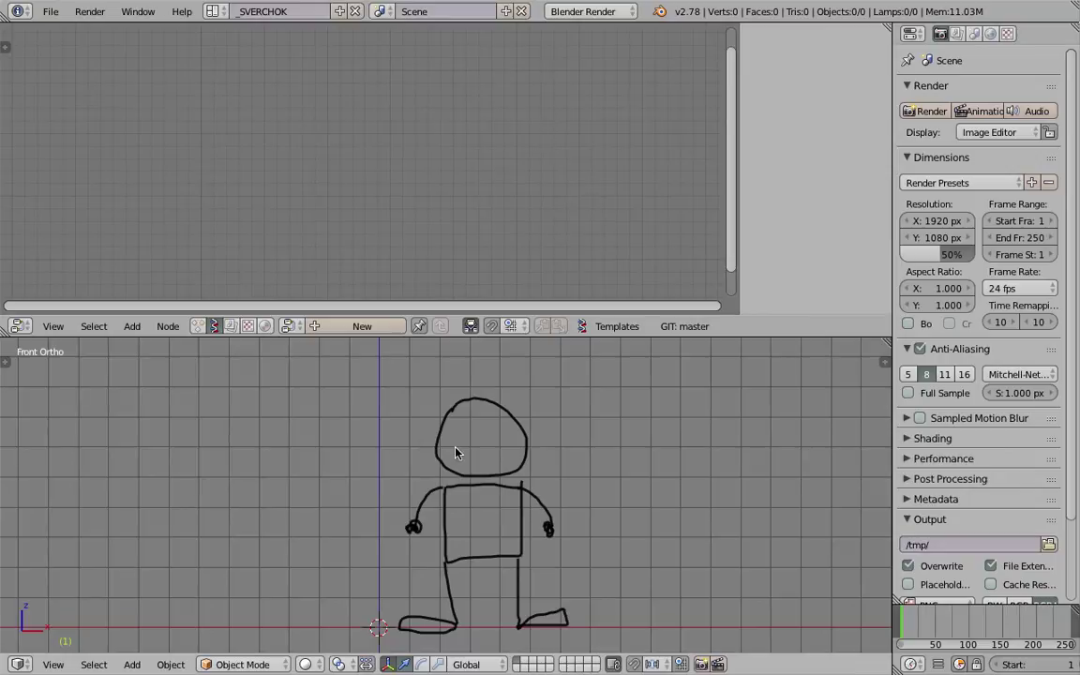
pyautogui.moveTo(457, 452); pyautogui.dragTo(499, 456)
# Step: Add a mesh plane at the origin and scale it up into a large ground surface beneath the drawn character
pyautogui.moveTo(504, 439); pyautogui.dragTo(526, 530, button='middle')
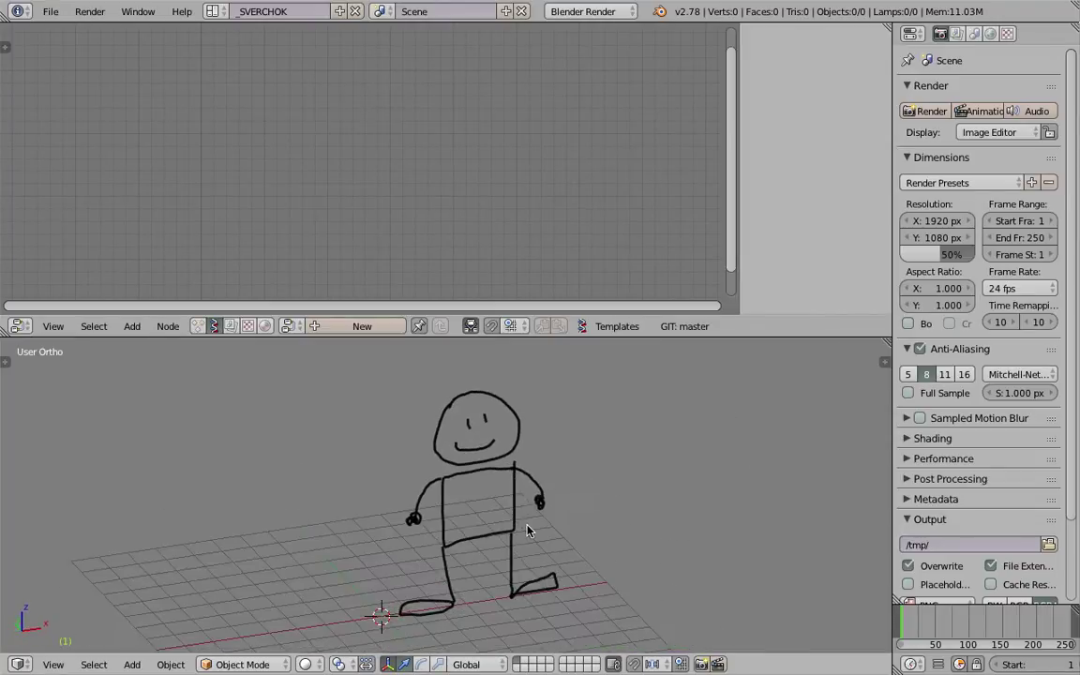
pyautogui.hotkey('shift', 'a')
pyautogui.moveTo(523, 413)
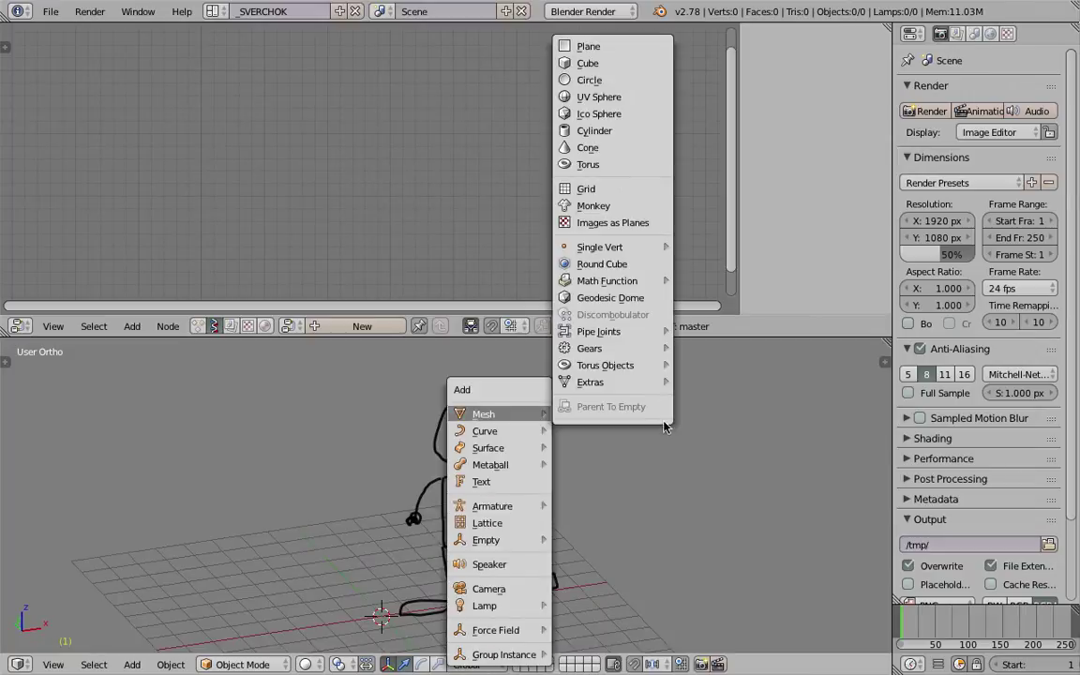
pyautogui.click(588, 47)
pyautogui.press('s')
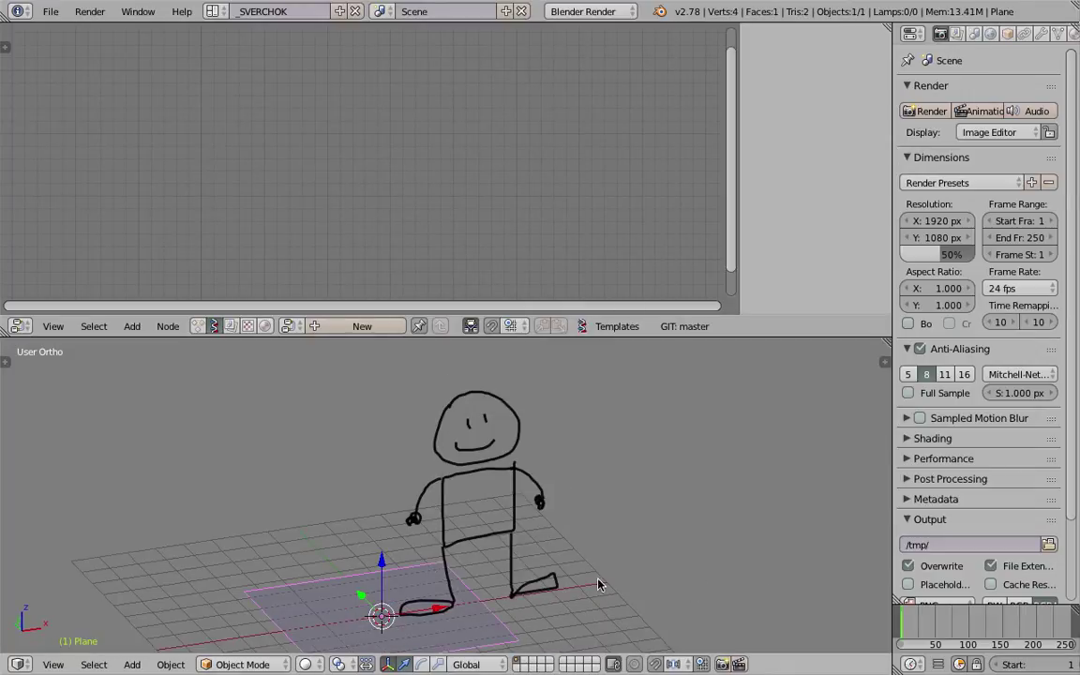
pyautogui.click(764, 603)
# Step: Save the scene to the Desktop as sv_gp_shadow_001.blend and save over that file once more
pyautogui.moveTo(764, 603); pyautogui.dragTo(606, 554, button='middle')
pyautogui.hotkey('ctrl', 's')
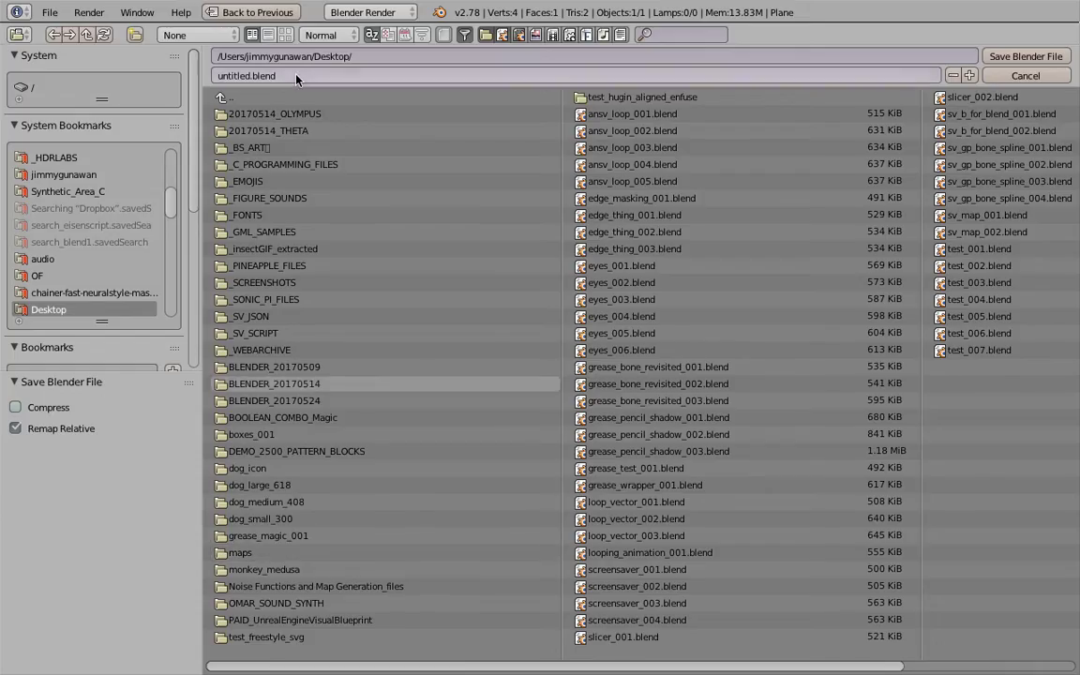
pyautogui.click(295, 75)
pyautogui.write('sv_gp')
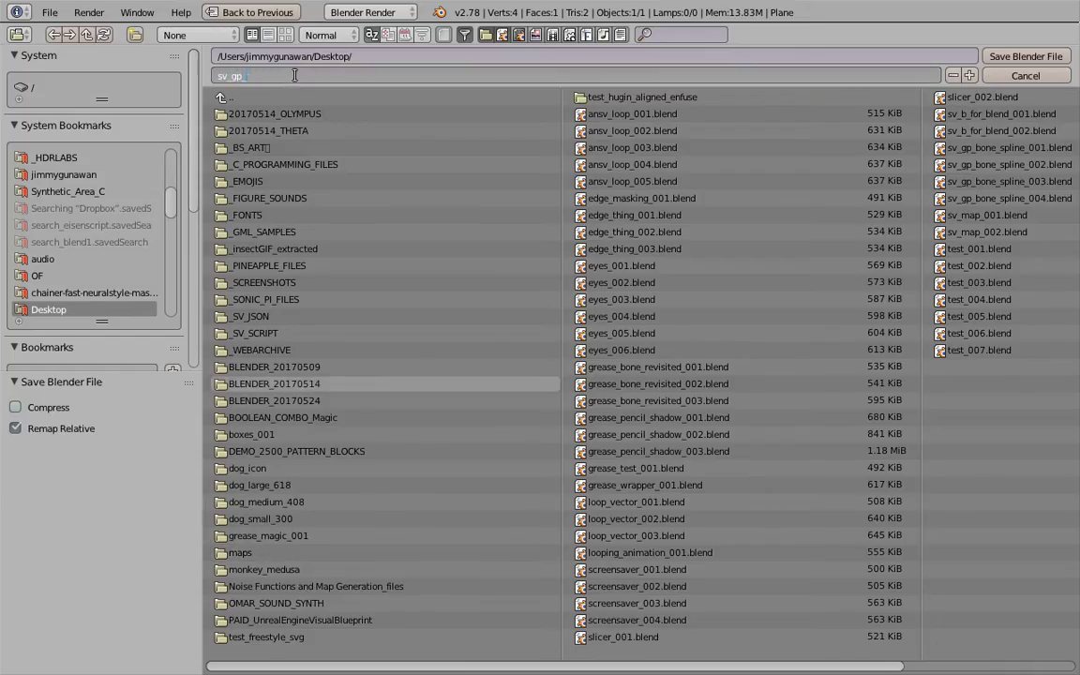
pyautogui.write('_shadow_001.blend')
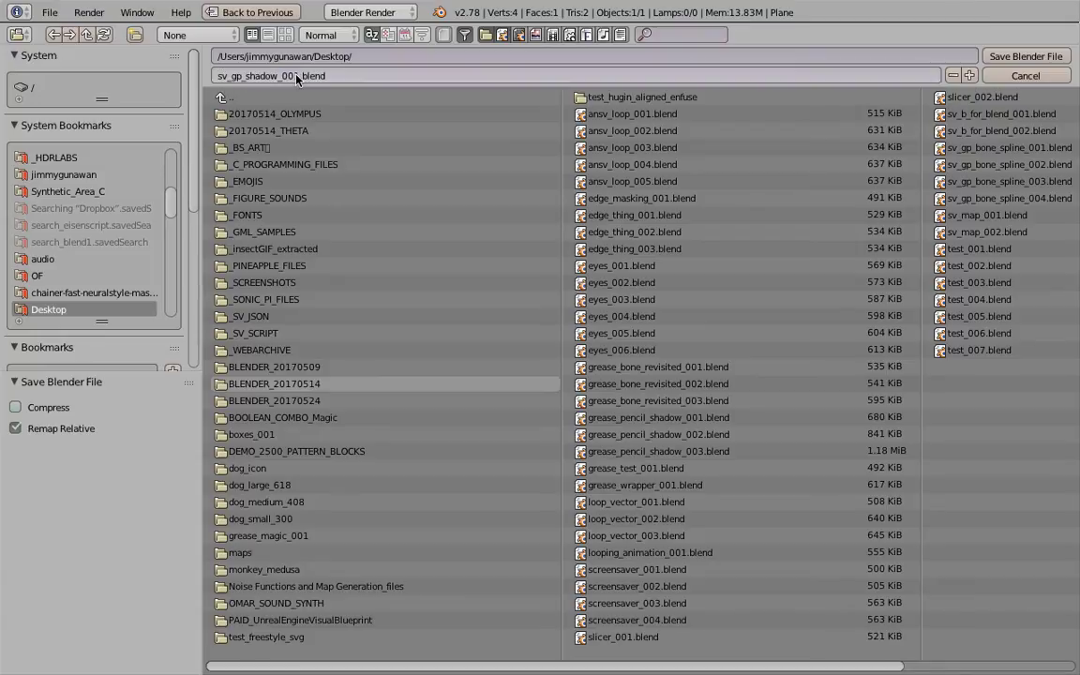
pyautogui.press('Return')
pyautogui.click(1024, 56)
pyautogui.moveTo(667, 411); pyautogui.dragTo(524, 517, button='middle')
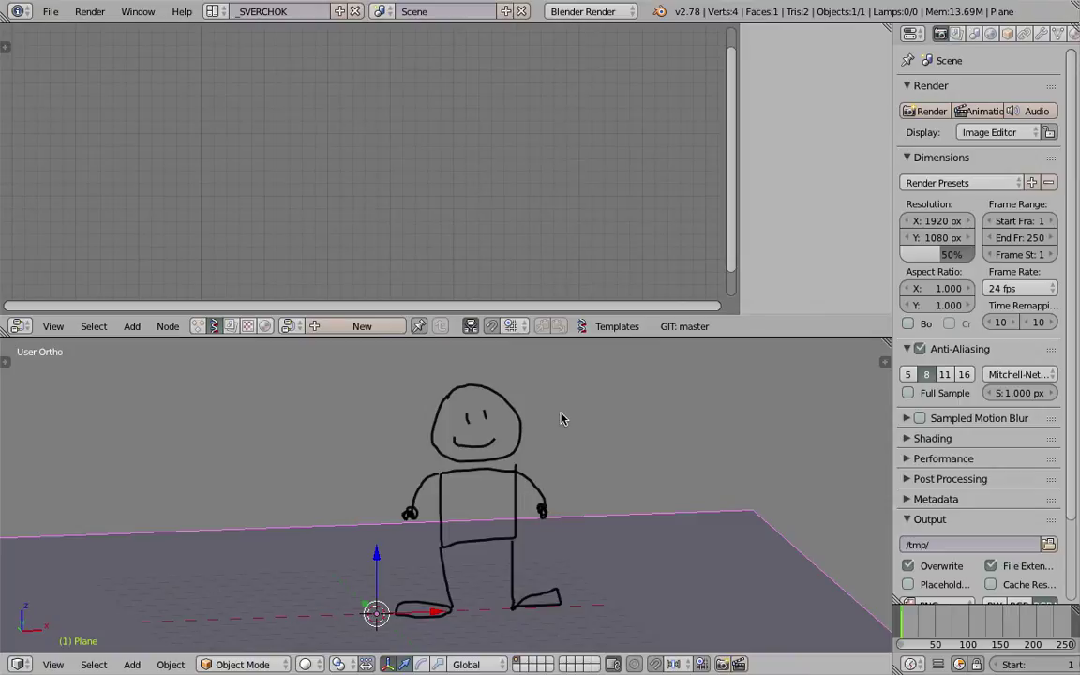
pyautogui.moveTo(561, 418); pyautogui.dragTo(502, 430, button='middle')
pyautogui.hotkey('ctrl', 's')
pyautogui.click(503, 433)
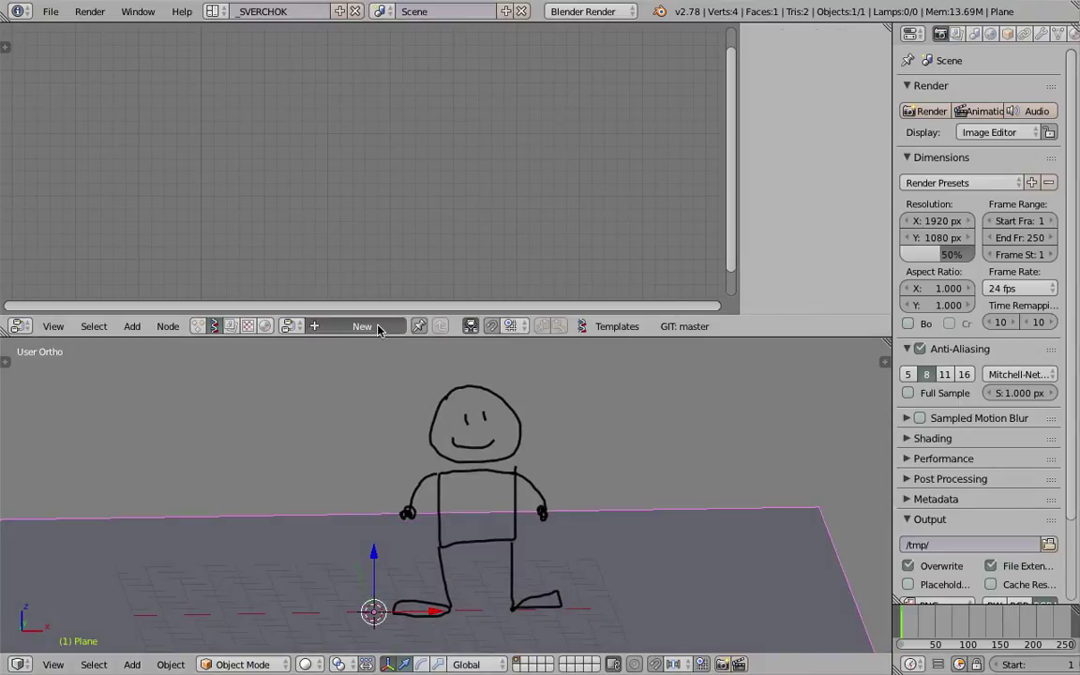
# Step: Create a new Sverchok node tree and place an Object ID Selector node in it
pyautogui.click(375, 326)
pyautogui.hotkey('alt', 'space')
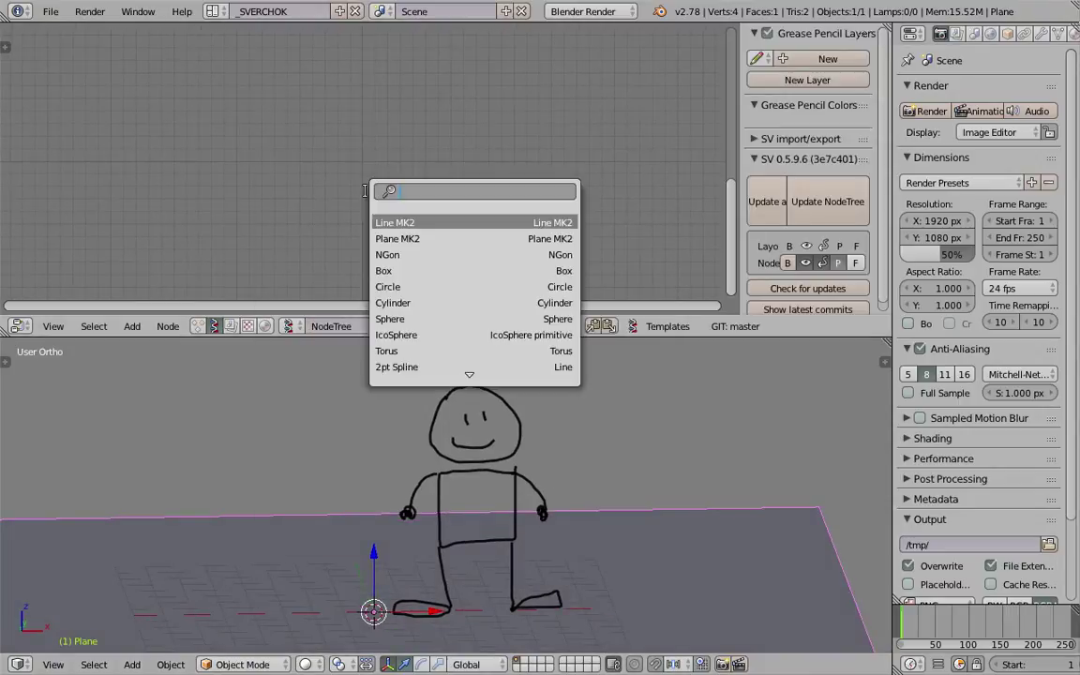
pyautogui.write('select')
pyautogui.press('Down')
pyautogui.press('Down')
pyautogui.press('Down')
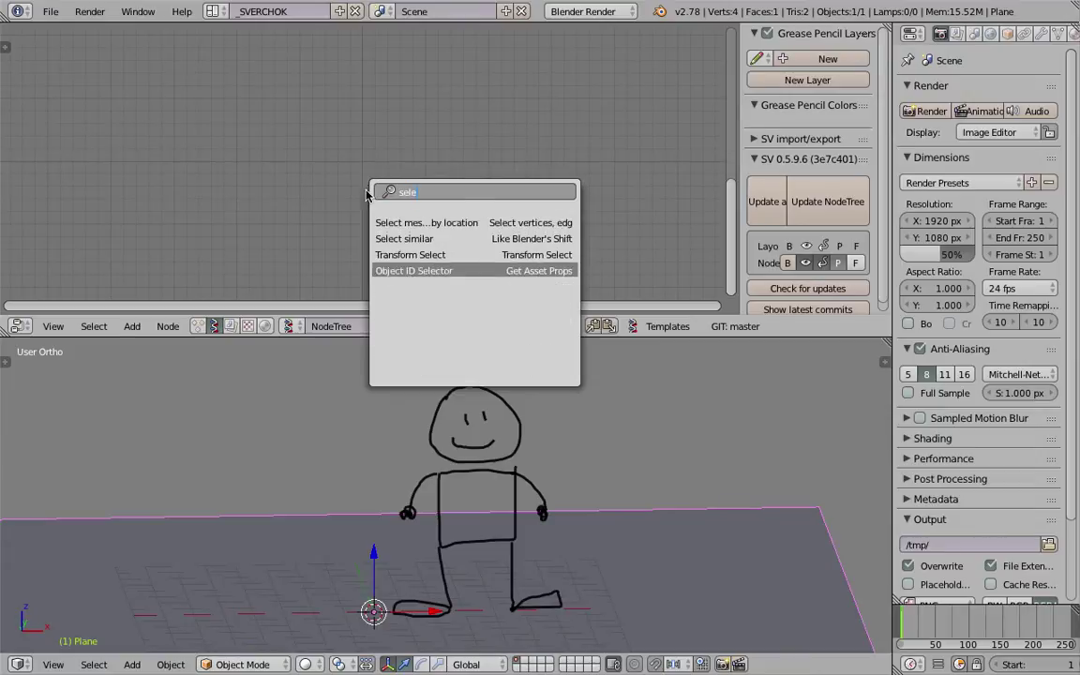
pyautogui.press('Return')
pyautogui.click(169, 131)
# Step: Set the Object ID Selector's data to grease_pencil, its name to GPencil and its layer to GP_Layer
pyautogui.click(253, 166)
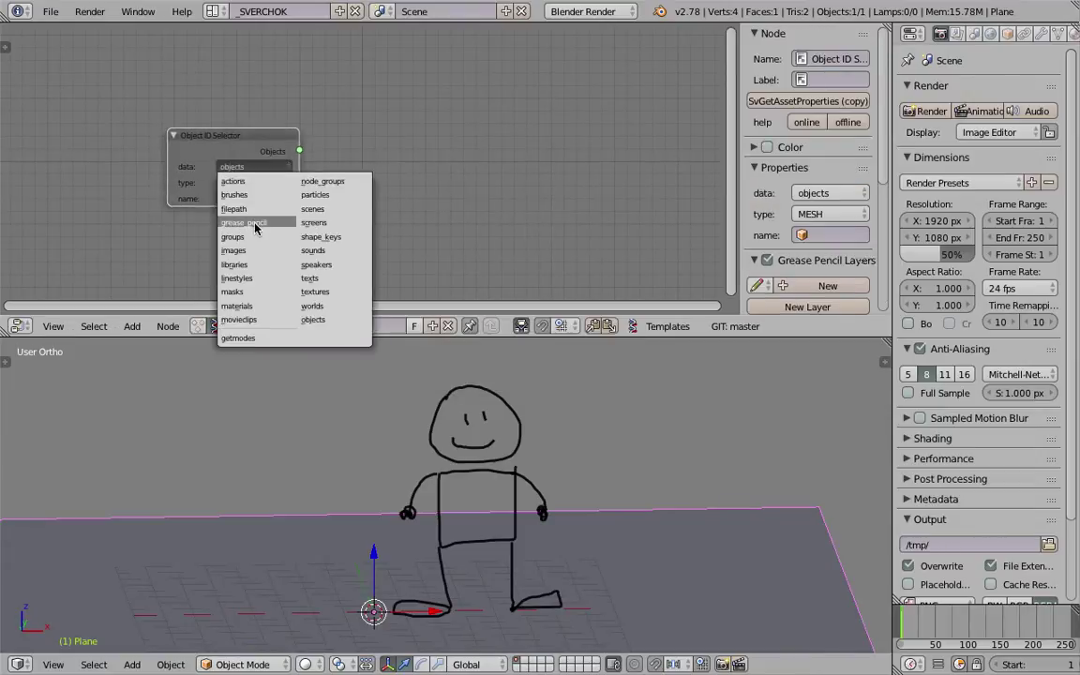
pyautogui.click(260, 222)
pyautogui.click(253, 181)
pyautogui.click(243, 201)
pyautogui.click(251, 198)
pyautogui.click(239, 217)
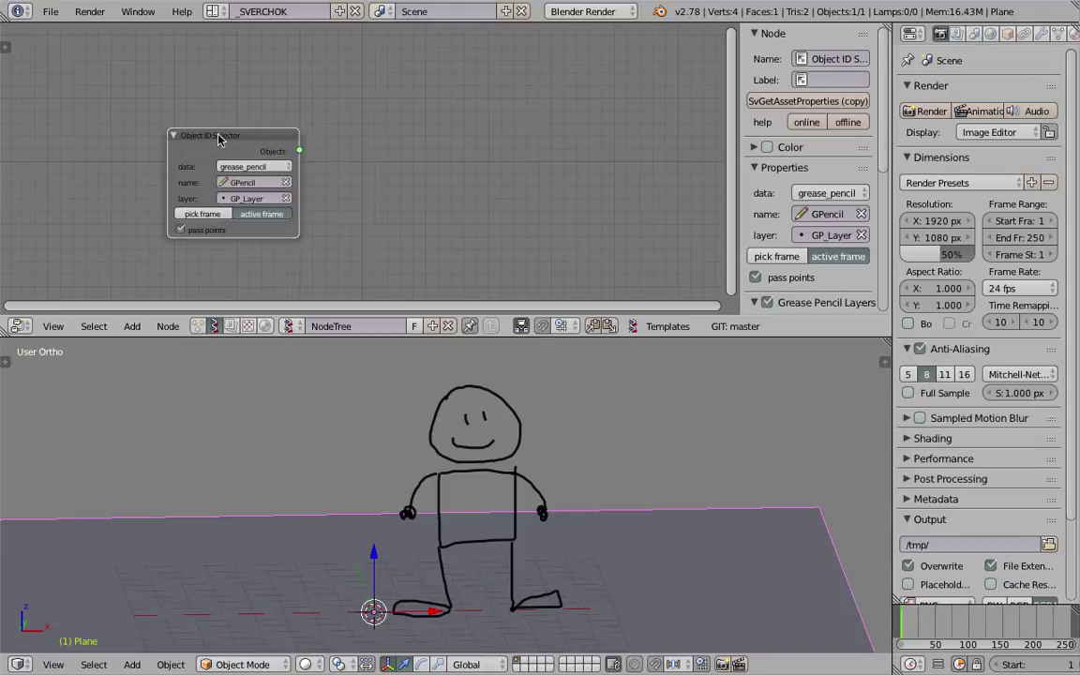
# Step: Choose the pick frame mode on the Object ID Selector to expose its frame# input
pyautogui.scroll(1, 277, 153)
pyautogui.click(247, 221)
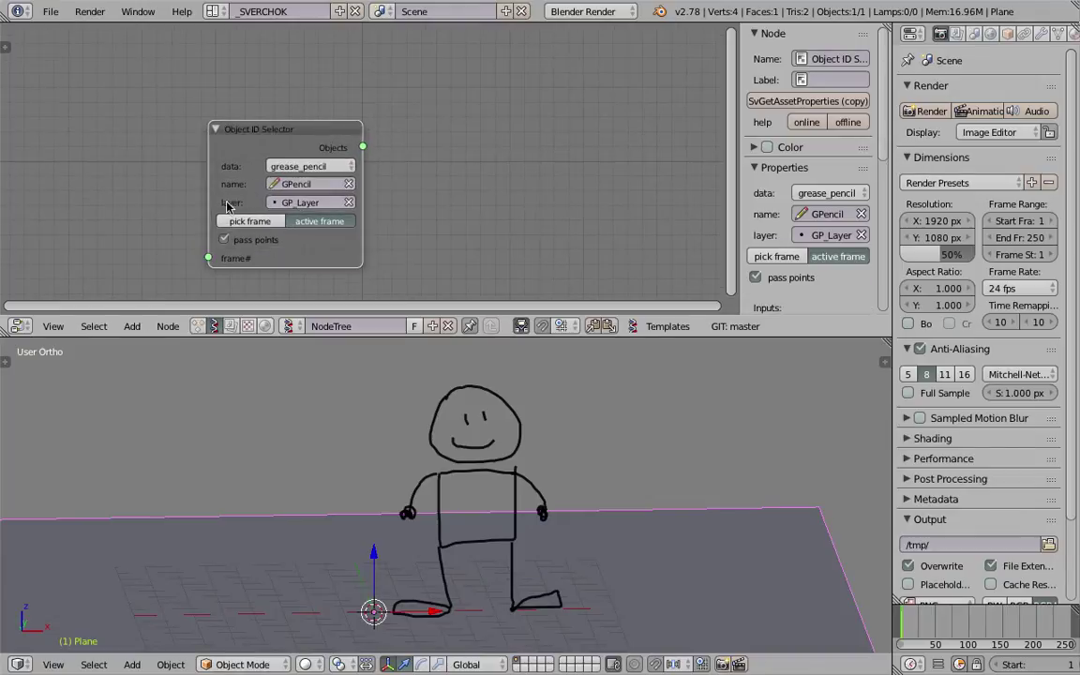
pyautogui.moveTo(209, 257); pyautogui.dragTo(126, 266)
pyautogui.moveTo(184, 209); pyautogui.dragTo(221, 193, button='middle')
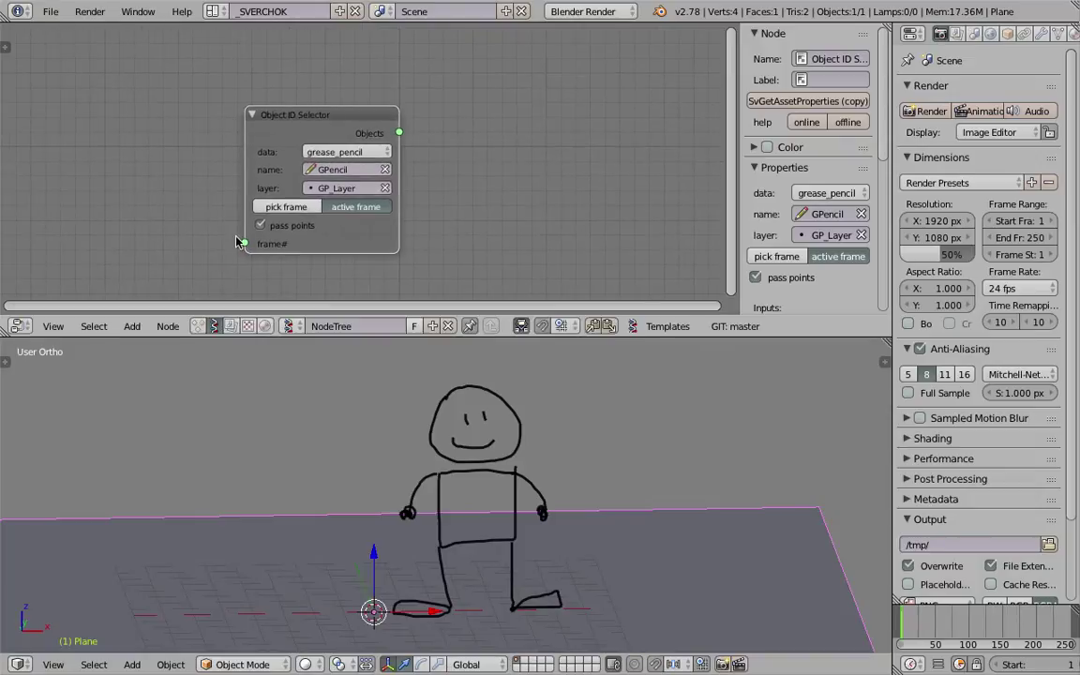
pyautogui.moveTo(243, 243); pyautogui.dragTo(178, 200)
pyautogui.moveTo(178, 200); pyautogui.dragTo(203, 195, button='middle')
pyautogui.scroll(-1, 192, 211)
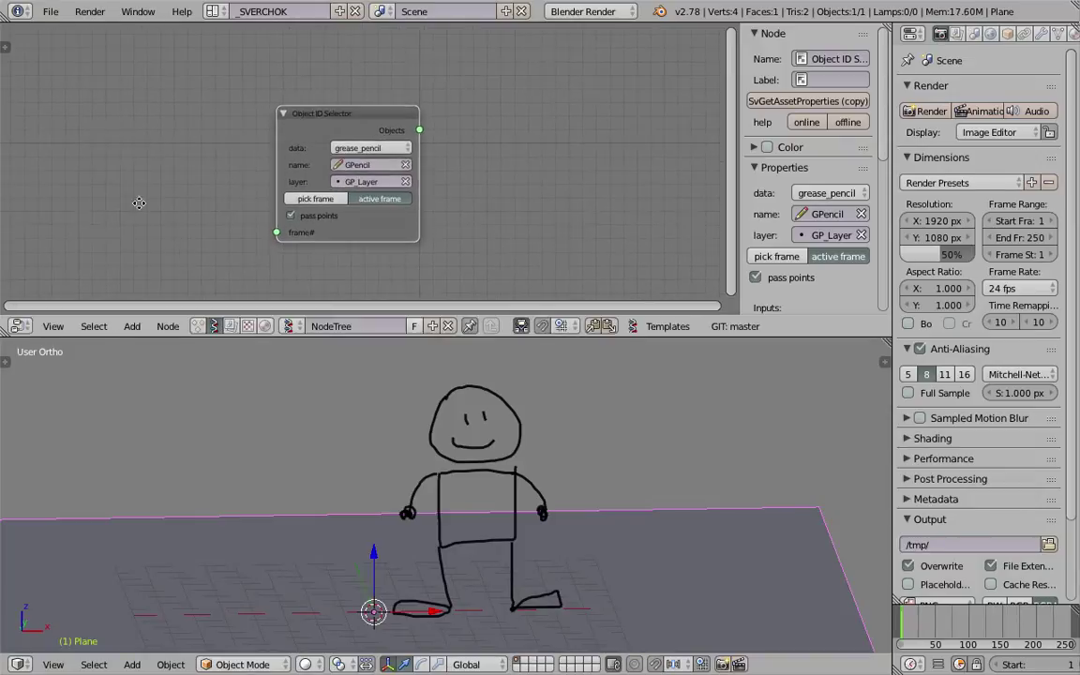
# Step: Add a Frame info node and connect its Current Frame output to the frame# input of the Object ID Selector
pyautogui.moveTo(138, 203); pyautogui.dragTo(171, 186, button='middle')
pyautogui.hotkey('shift', 'a')
pyautogui.click(163, 194)
pyautogui.write('frame')
pyautogui.press('Down')
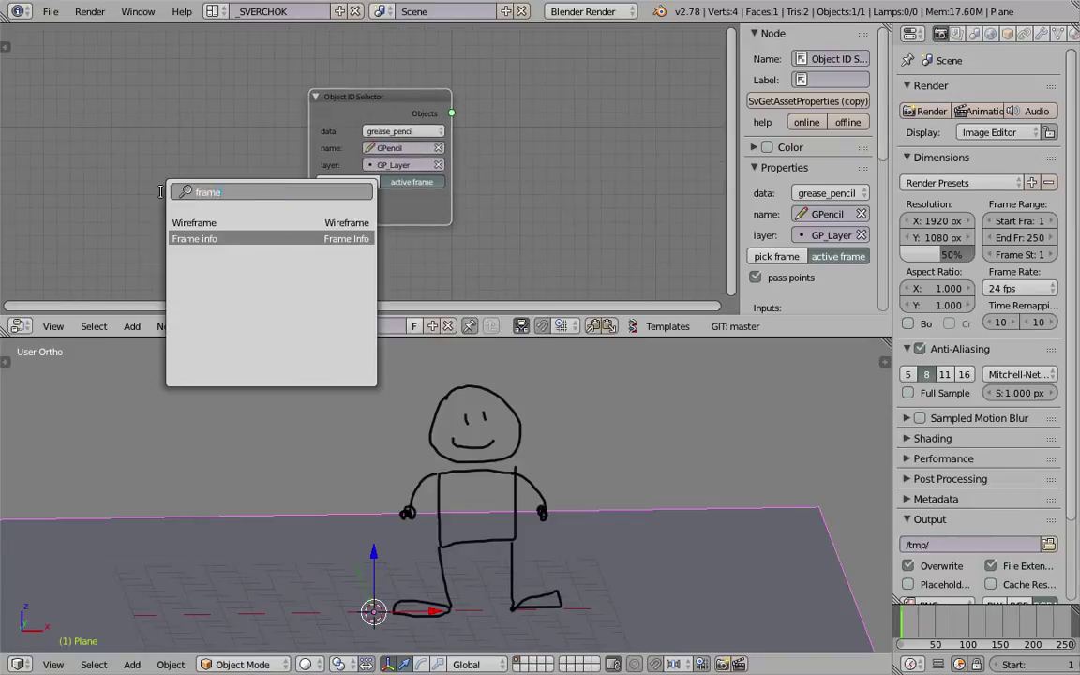
pyautogui.press('Return')
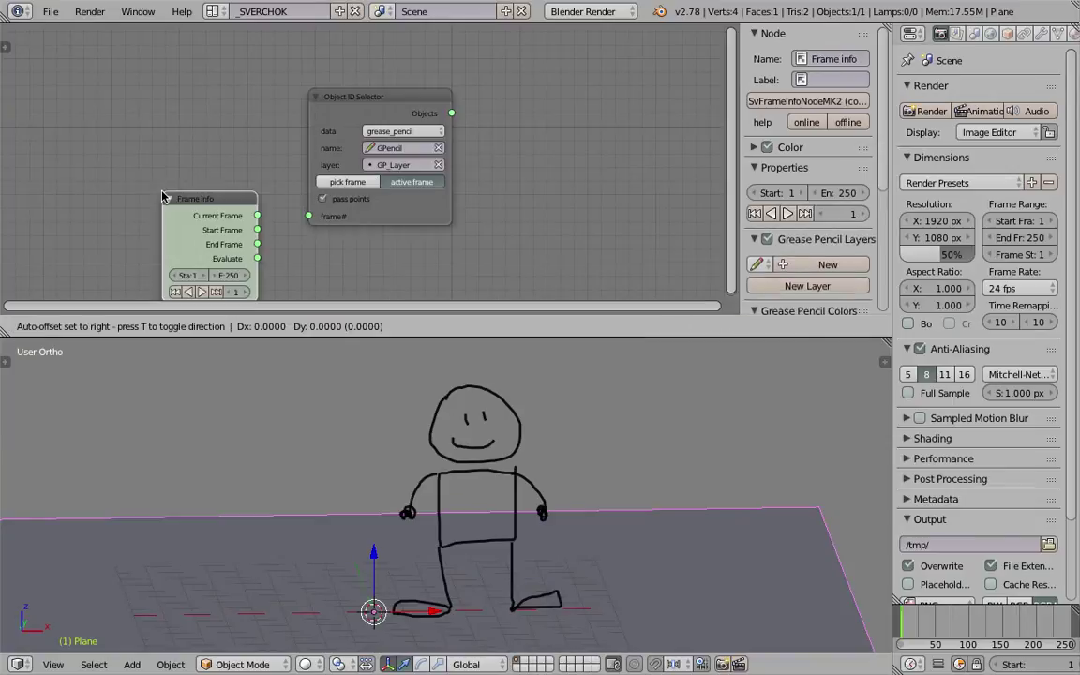
pyautogui.click(77, 132)
pyautogui.moveTo(170, 160); pyautogui.dragTo(308, 216)
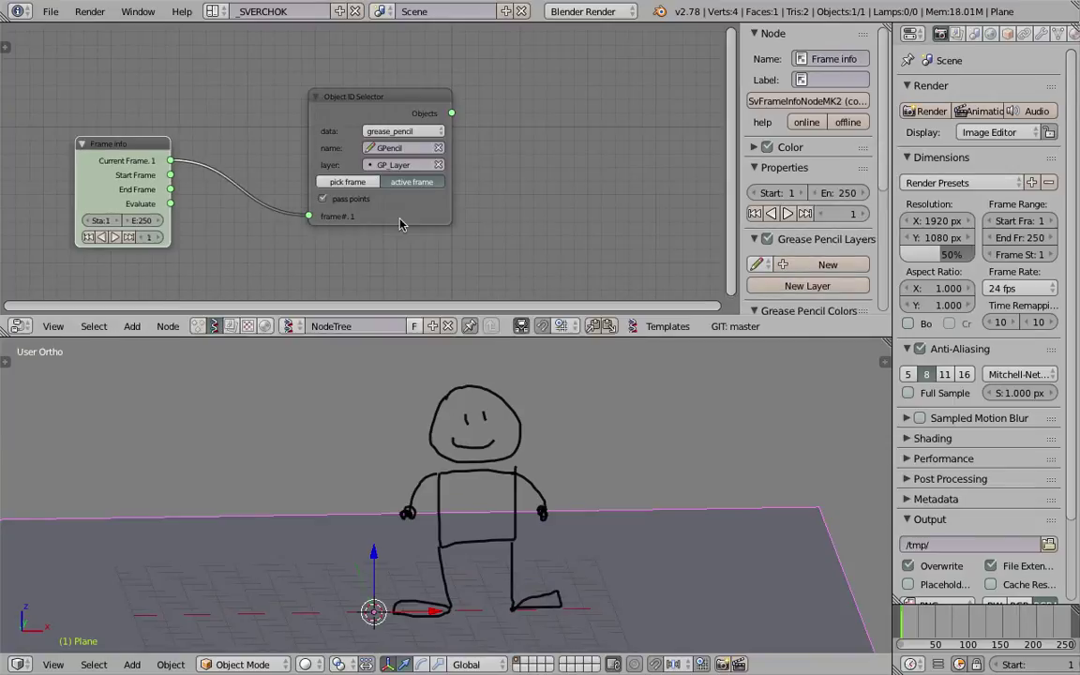
pyautogui.moveTo(333, 166); pyautogui.dragTo(280, 151)
# Step: Save the file over the existing one and move the timeline's current frame to 25
pyautogui.hotkey('ctrl', 's')
pyautogui.click(359, 187)
pyautogui.hotkey('alt', 'a')
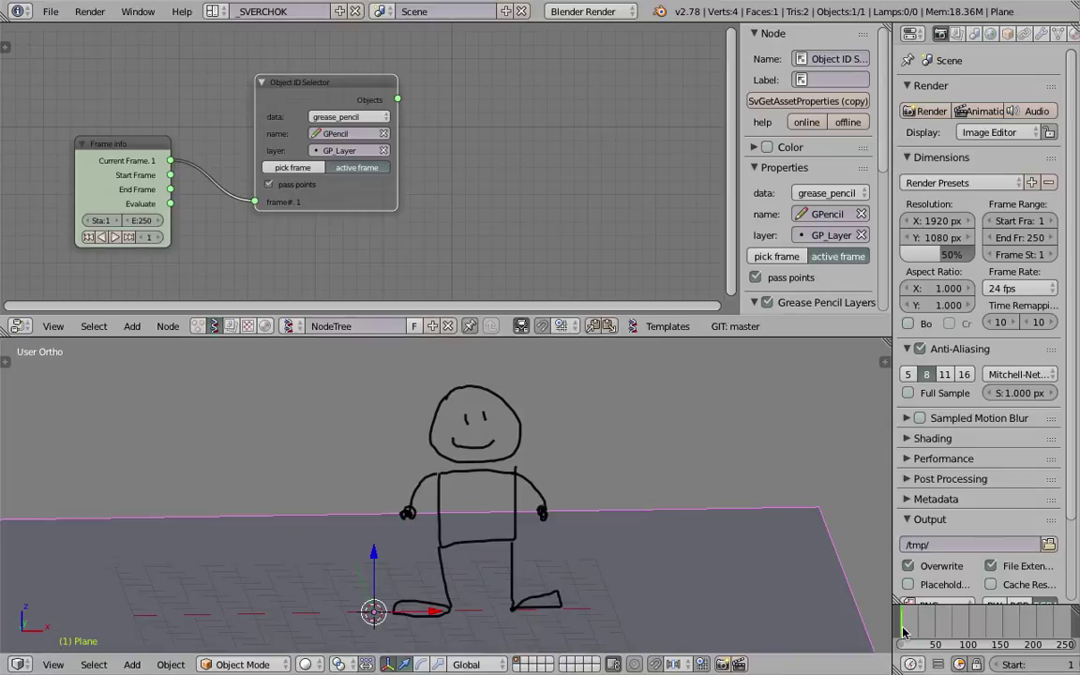
pyautogui.moveTo(932, 633); pyautogui.dragTo(919, 630)
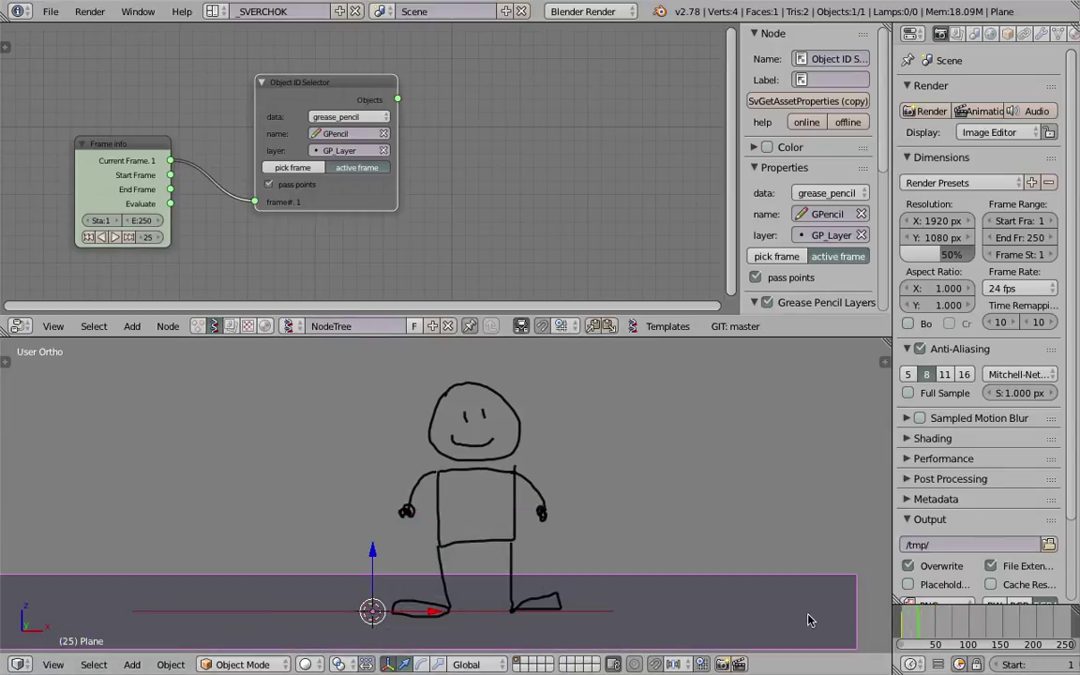
# Step: Return the 3D viewport to the front orthographic view and save the file over the existing one
pyautogui.click(58, 664)
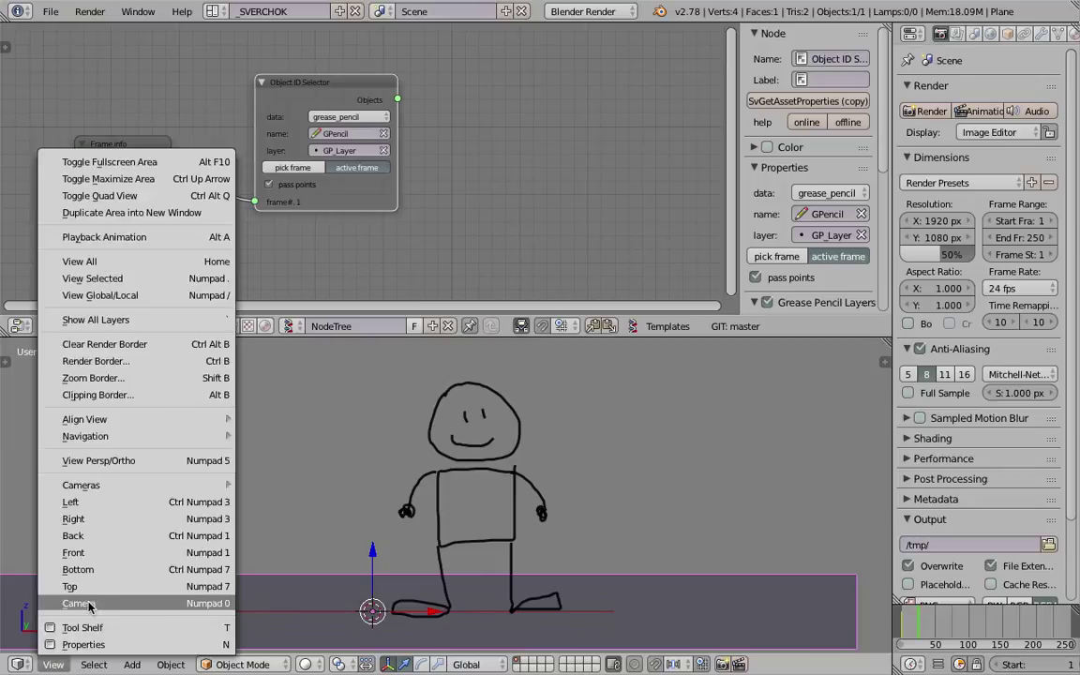
pyautogui.click(98, 553)
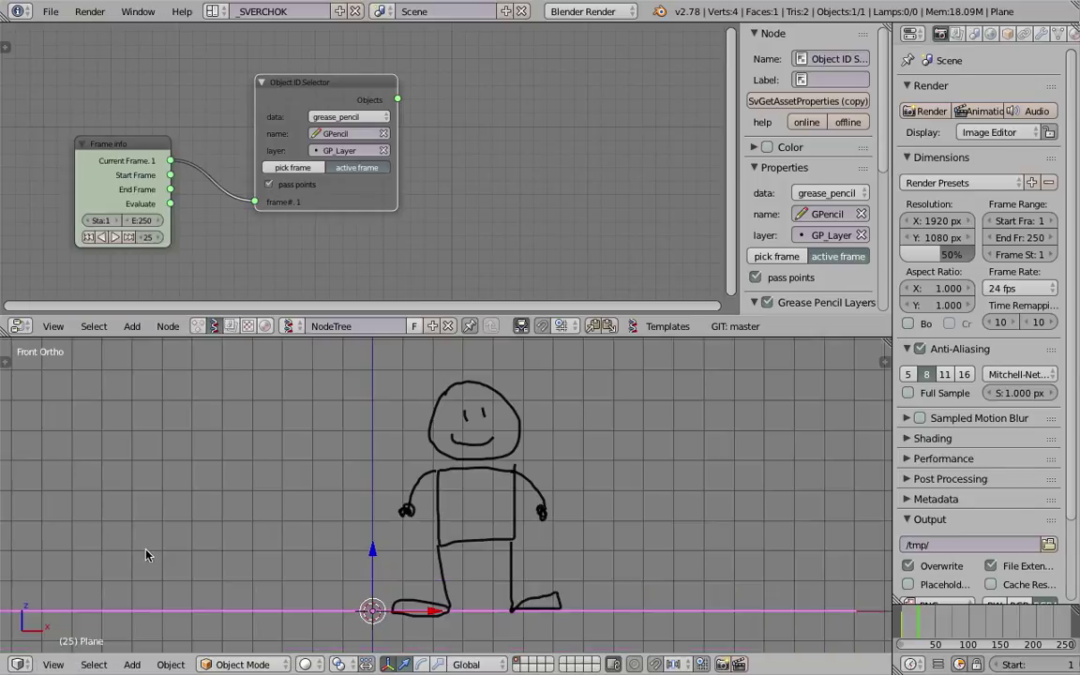
pyautogui.keyDown('shift'); pyautogui.moveTo(549, 537); pyautogui.dragTo(495, 542, button='middle'); pyautogui.keyUp('shift')
pyautogui.hotkey('ctrl', 's')
pyautogui.click(528, 522)
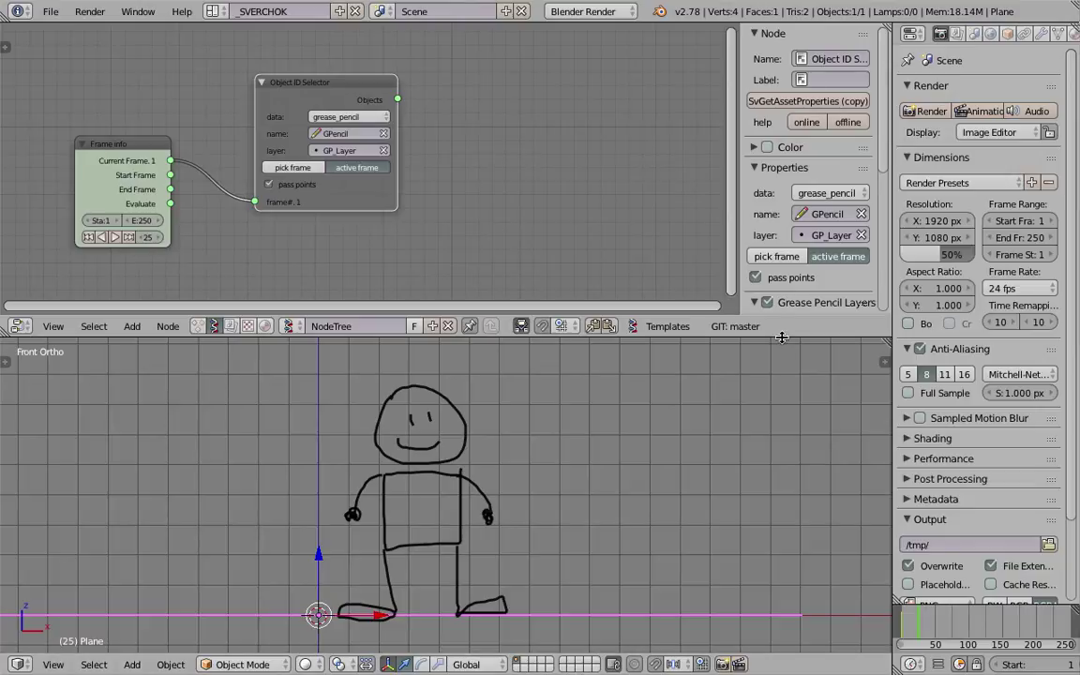
# Step: Enlarge the 3D viewport, show its properties, and enable Onion Skinning for the Grease Pencil layer
pyautogui.moveTo(781, 336); pyautogui.dragTo(784, 279)
pyautogui.press('n')
pyautogui.scroll(-12, 834, 478)
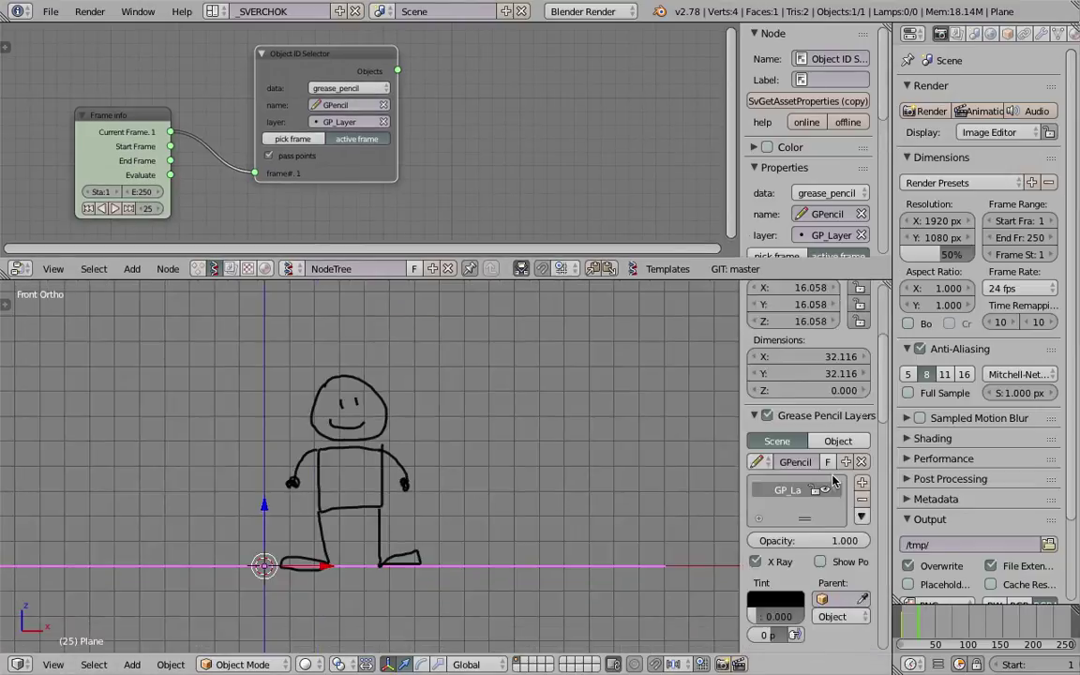
pyautogui.click(755, 425)
pyautogui.scroll(3, 607, 469)
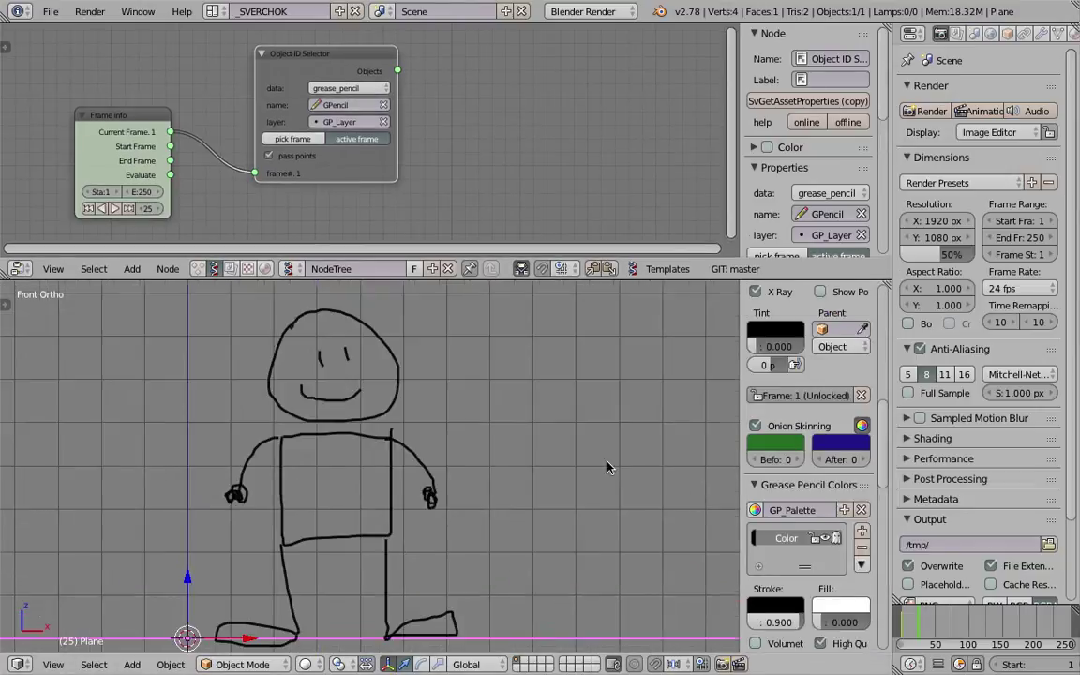
pyautogui.keyDown('shift'); pyautogui.moveTo(543, 453); pyautogui.dragTo(578, 455, button='middle'); pyautogui.keyUp('shift')
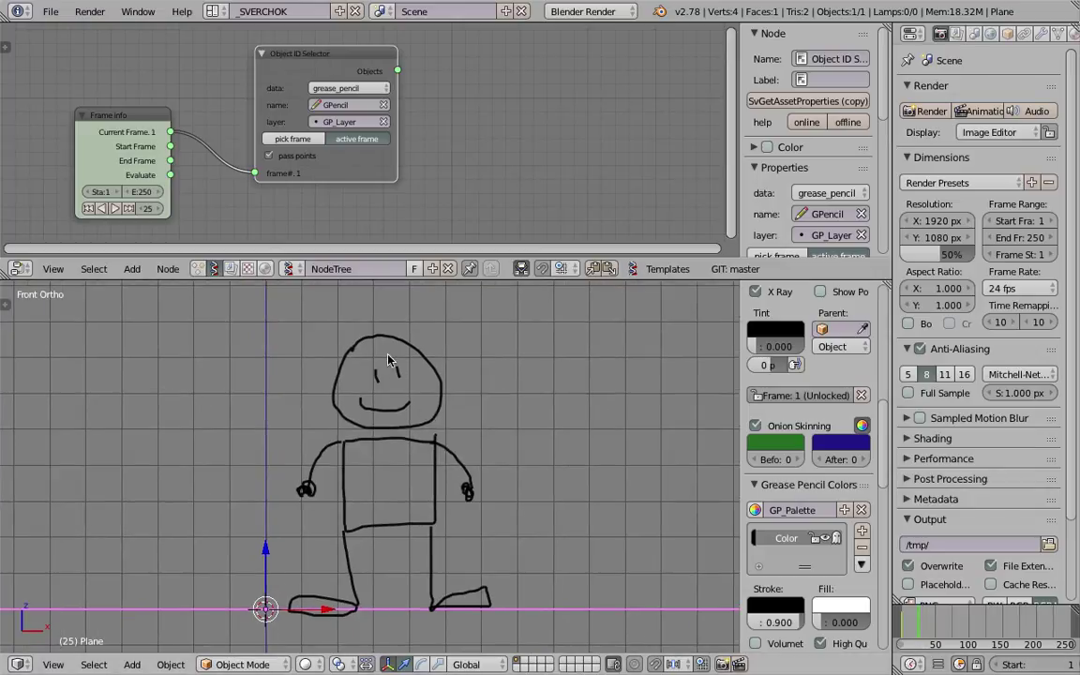
# Step: Draw a second Grease Pencil pose at frame 25, shifting the head, leaning the torso, raising one arm, and adding legs and feet
pyautogui.moveTo(389, 339)
pyautogui.mouseDown()
pyautogui.moveTo(371, 366)
pyautogui.moveTo(392, 429)
pyautogui.moveTo(446, 427)
pyautogui.moveTo(478, 357)
pyautogui.moveTo(413, 324)
pyautogui.mouseUp()
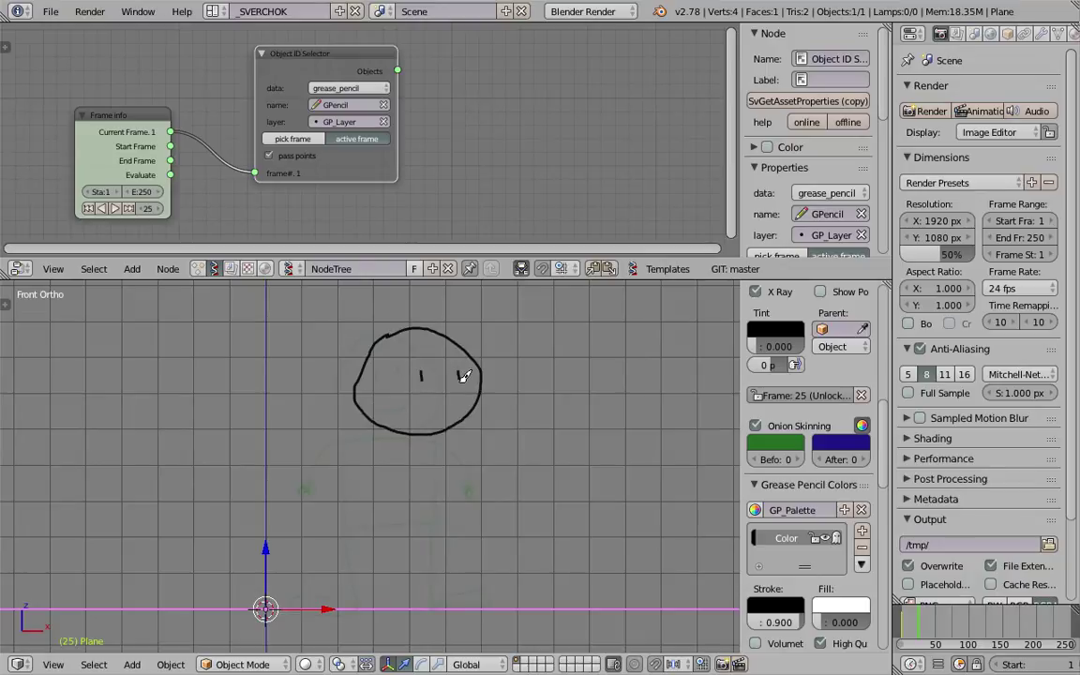
pyautogui.moveTo(419, 415); pyautogui.dragTo(434, 418)
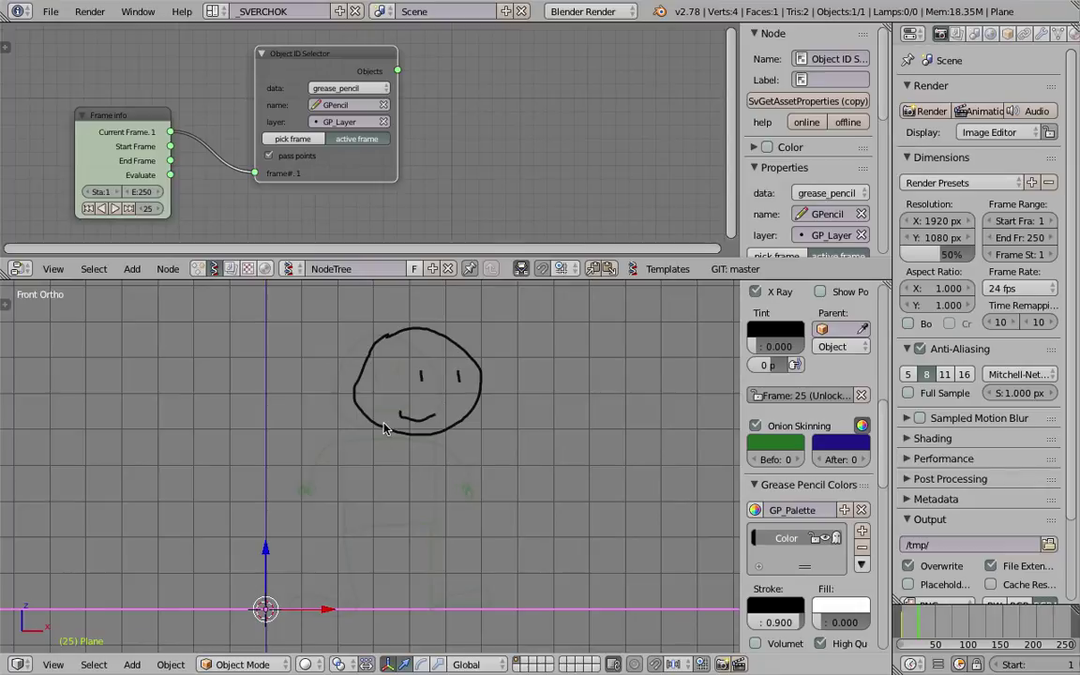
pyautogui.moveTo(356, 451)
pyautogui.mouseDown()
pyautogui.moveTo(342, 518)
pyautogui.moveTo(409, 531)
pyautogui.moveTo(441, 452)
pyautogui.moveTo(389, 429)
pyautogui.moveTo(278, 432)
pyautogui.mouseUp()
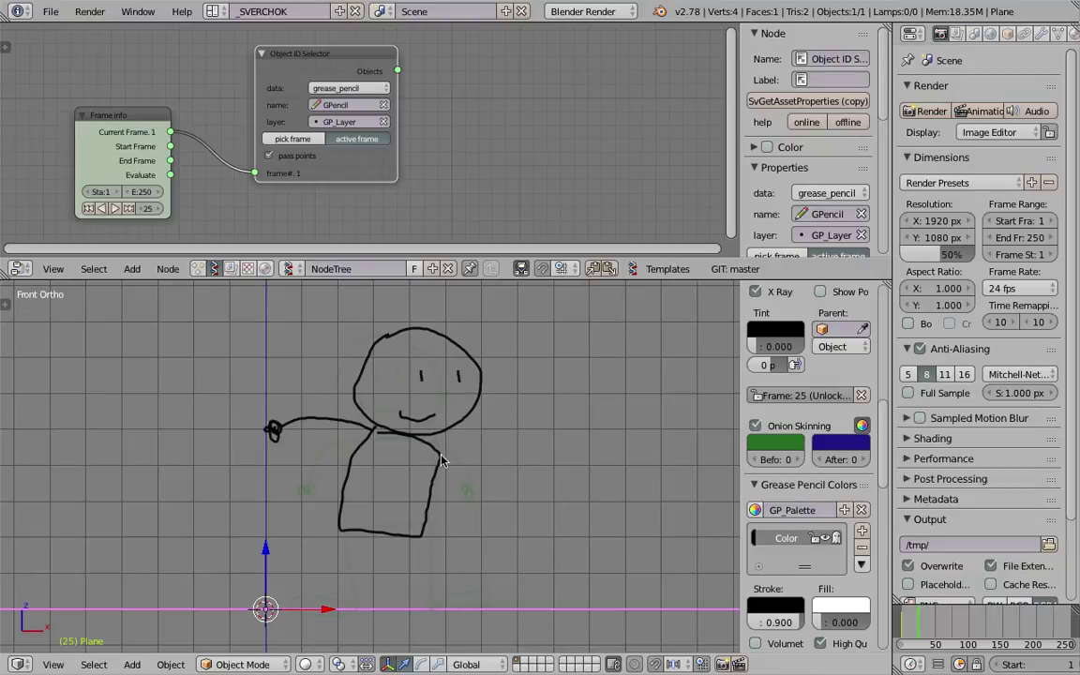
pyautogui.moveTo(440, 455); pyautogui.dragTo(513, 532)
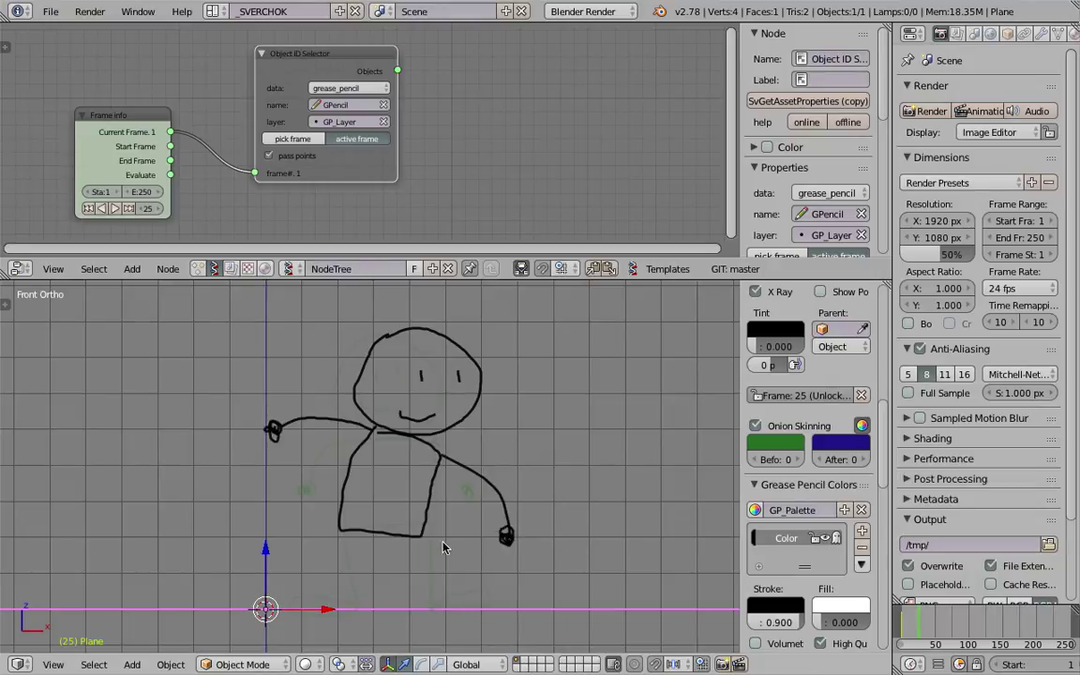
pyautogui.moveTo(345, 527)
pyautogui.mouseDown()
pyautogui.moveTo(362, 593)
pyautogui.moveTo(295, 595)
pyautogui.moveTo(342, 605)
pyautogui.mouseUp()
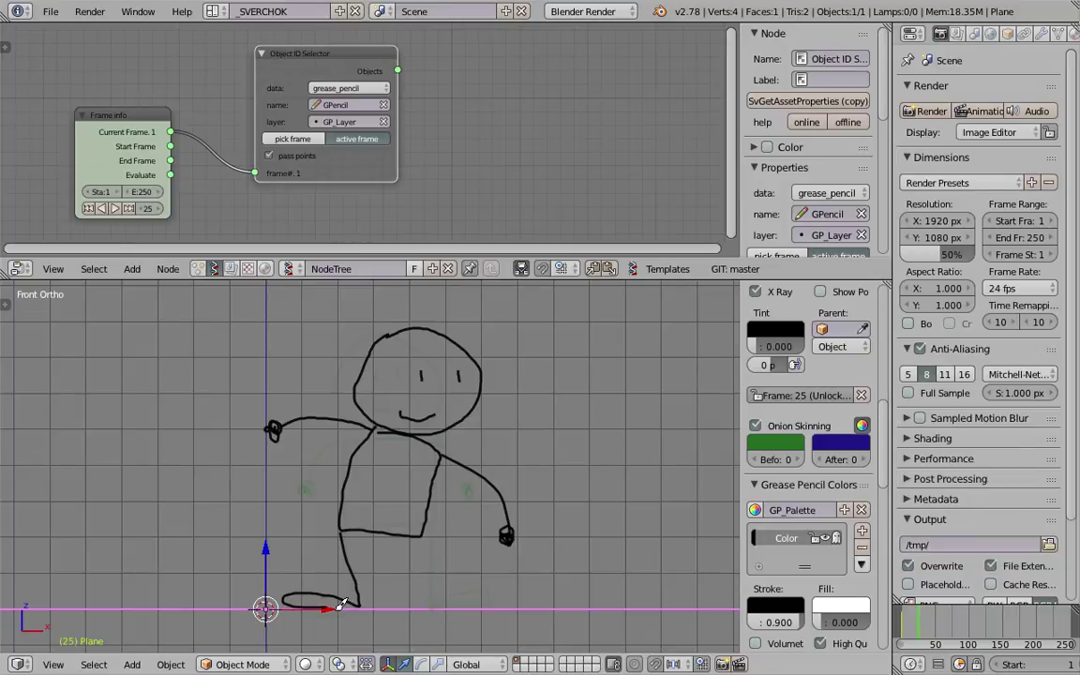
pyautogui.moveTo(425, 533)
pyautogui.mouseDown()
pyautogui.moveTo(420, 600)
pyautogui.moveTo(475, 577)
pyautogui.mouseUp()
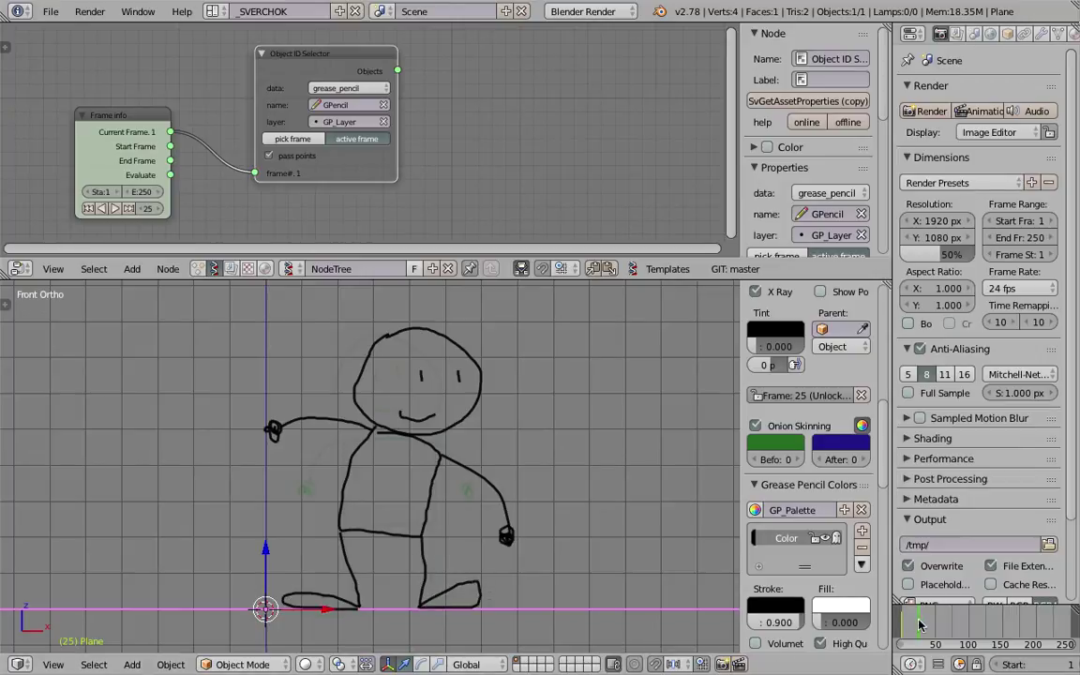
# Step: Scrub the timeline to compare the two poses, set the current frame to 46, and save over the existing file
pyautogui.moveTo(917, 623)
pyautogui.mouseDown()
pyautogui.moveTo(932, 623)
pyautogui.moveTo(908, 623)
pyautogui.moveTo(918, 625)
pyautogui.mouseUp()
pyautogui.press('Escape')
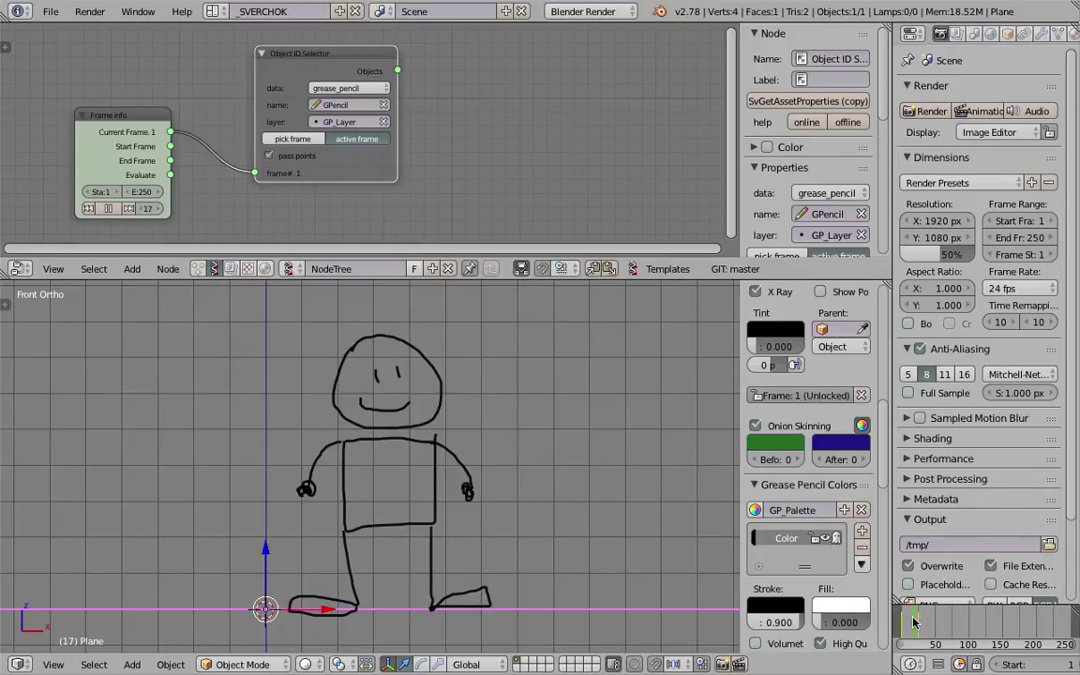
pyautogui.click(933, 621)
pyautogui.hotkey('ctrl', 's')
pyautogui.click(523, 392)
pyautogui.moveTo(414, 113); pyautogui.dragTo(379, 123, button='middle')
pyautogui.hotkey('ctrl', 's')
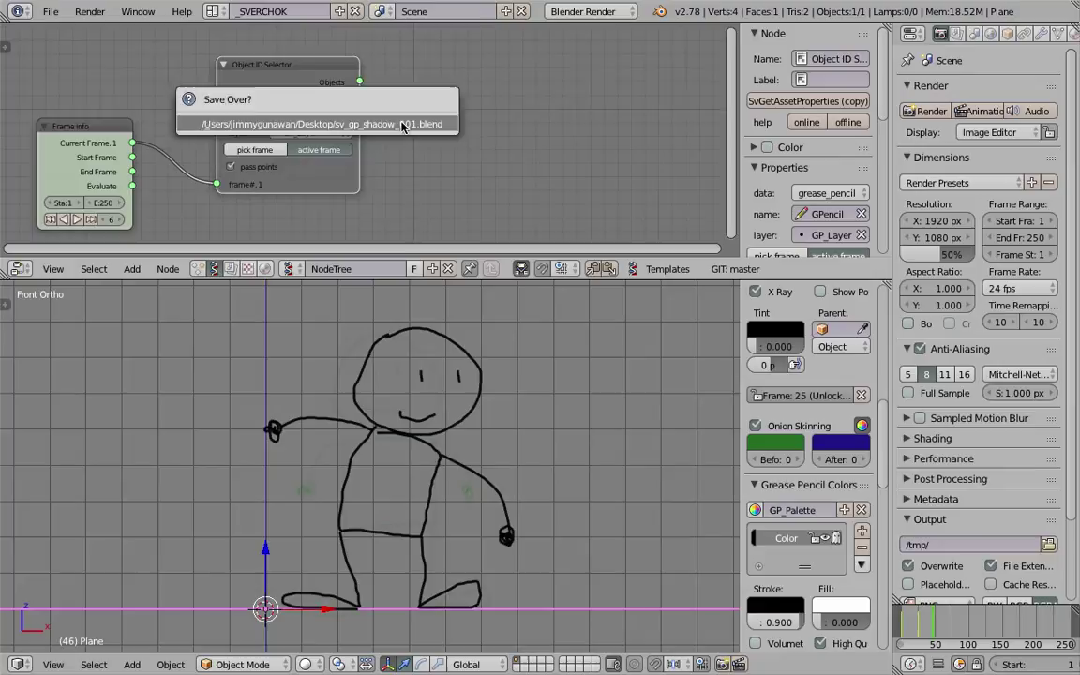
pyautogui.click(394, 125)
# Step: Add a Polyline Viewer MK1 node and connect the Object ID Selector's Objects output to its vertices input
pyautogui.moveTo(242, 62); pyautogui.dragTo(239, 74)
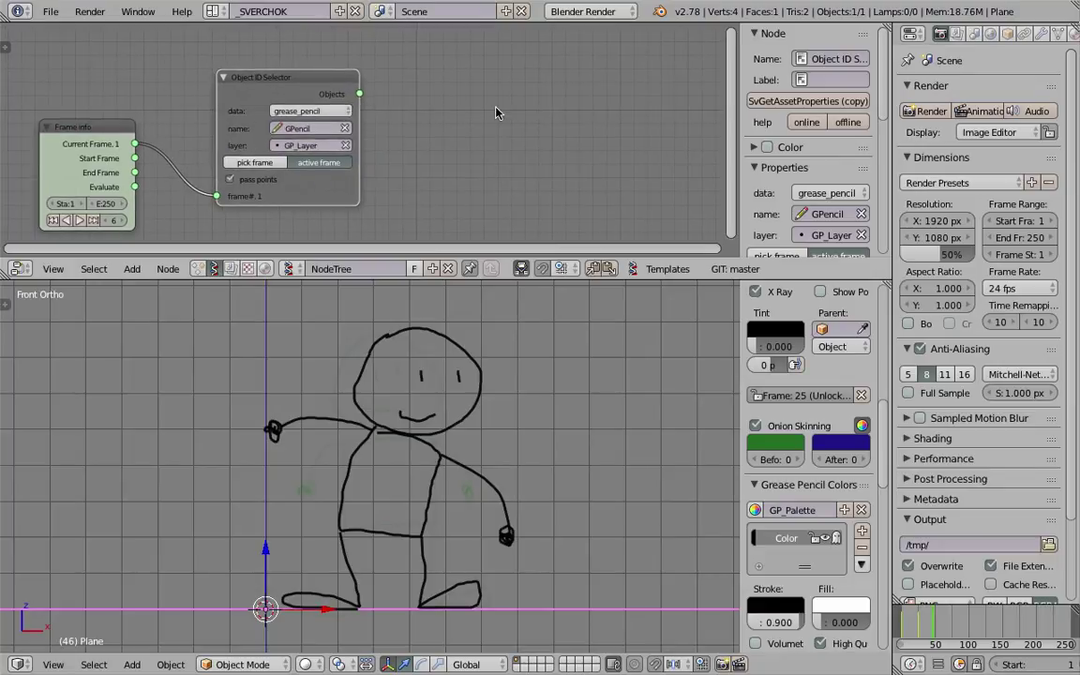
pyautogui.hotkey('alt', 'space')
pyautogui.write('polyli')
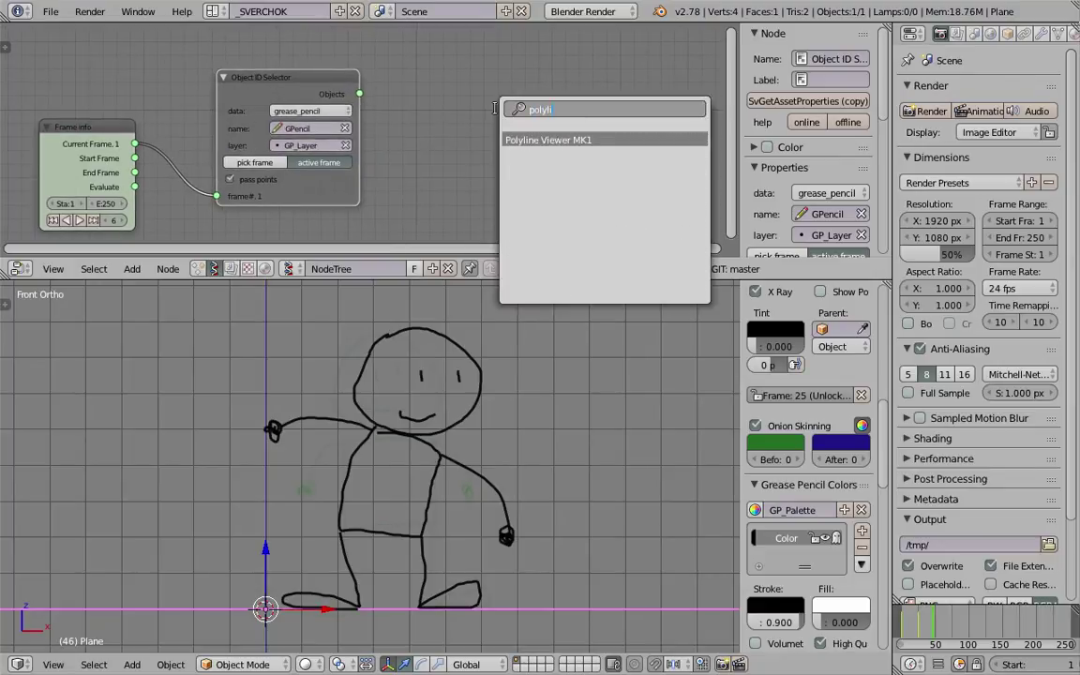
pyautogui.press('Return')
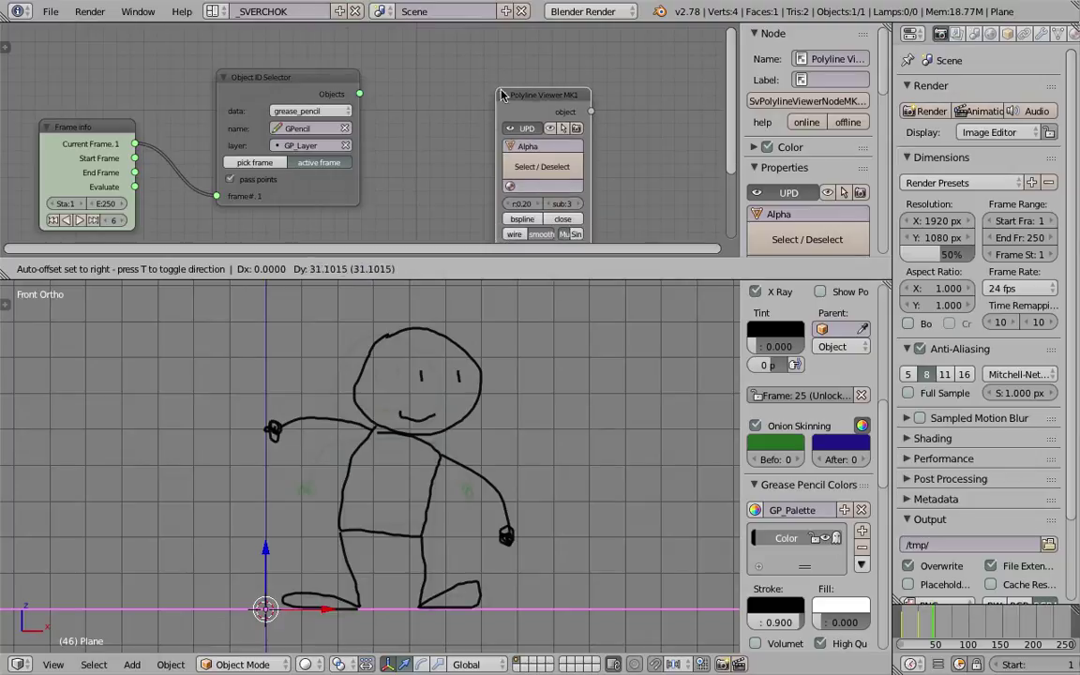
pyautogui.click(433, 154)
pyautogui.scroll(-1, 433, 154)
pyautogui.moveTo(361, 101); pyautogui.dragTo(475, 232)
pyautogui.moveTo(484, 107); pyautogui.dragTo(482, 99, button='middle')
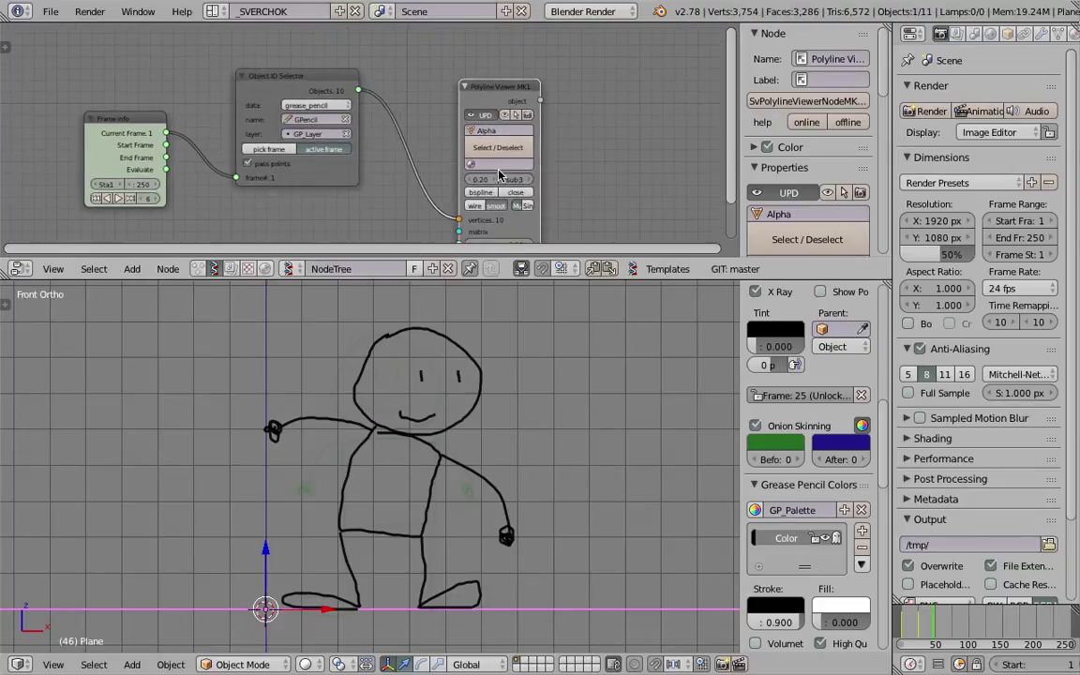
# Step: Set the Polyline Viewer's radii to 0.83 to thicken the strokes, and save over the existing file
pyautogui.moveTo(496, 219); pyautogui.dragTo(502, 193, button='middle')
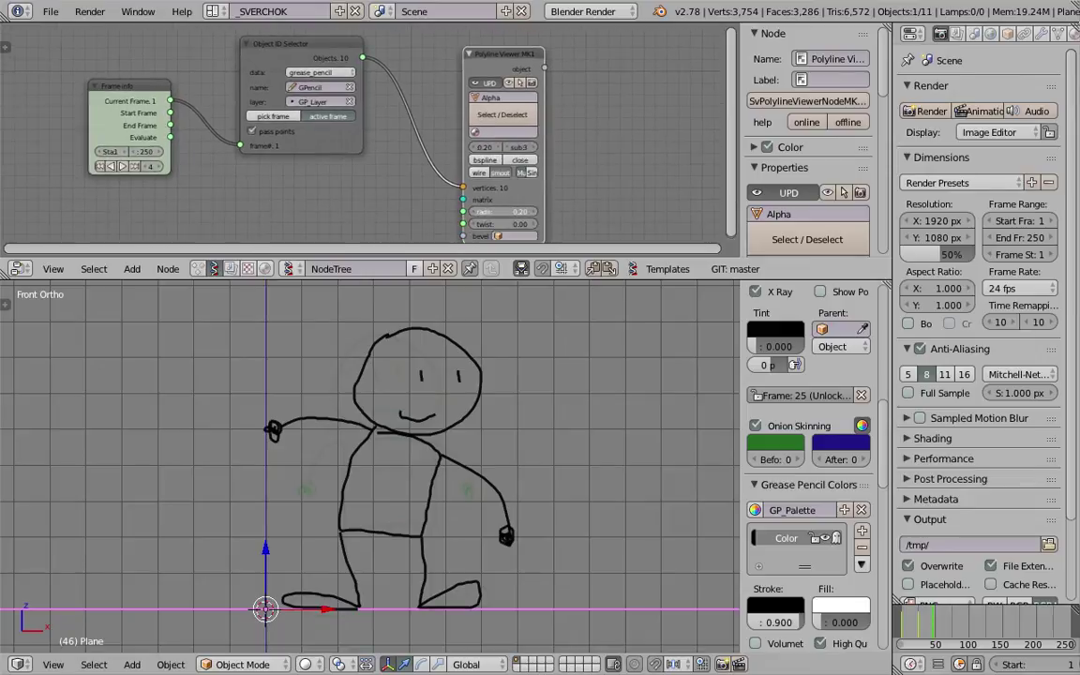
pyautogui.moveTo(503, 212); pyautogui.dragTo(551, 212)
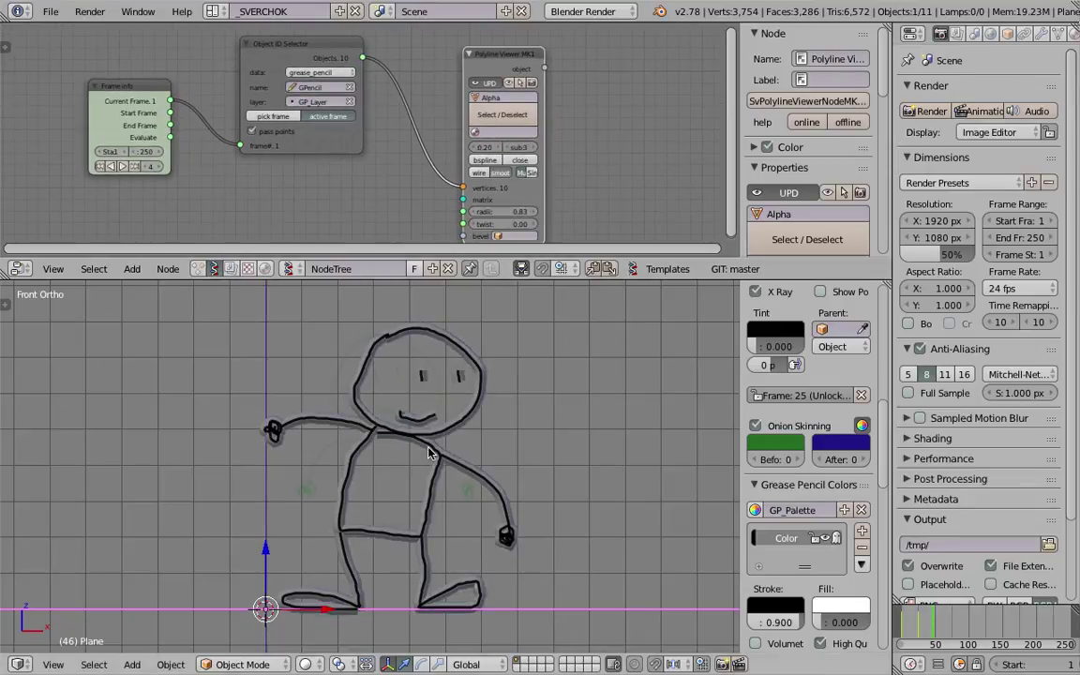
pyautogui.moveTo(429, 454); pyautogui.dragTo(506, 491, button='middle')
pyautogui.hotkey('ctrl', 's')
pyautogui.press('Return')
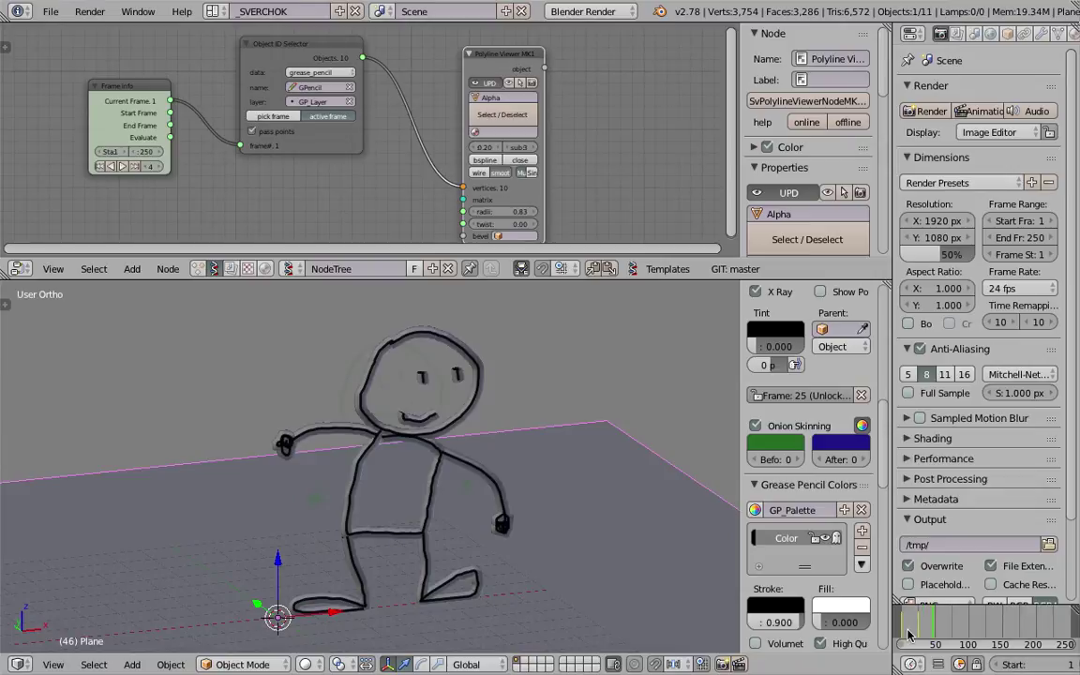
# Step: Scrub the timeline to frame 41 and view the thickened character in perspective to the ground plane
pyautogui.moveTo(907, 635); pyautogui.dragTo(929, 635)
pyautogui.moveTo(564, 476); pyautogui.dragTo(579, 466, button='middle')
pyautogui.scroll(-3, 579, 466)
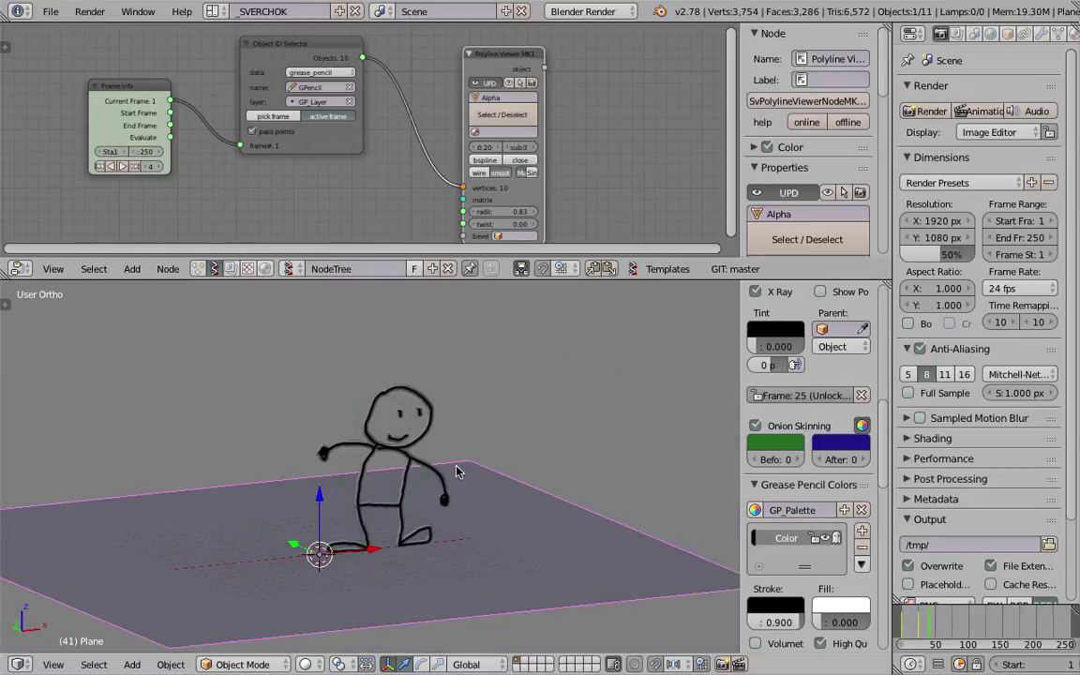
pyautogui.moveTo(456, 466); pyautogui.dragTo(460, 414, button='middle')
pyautogui.scroll(4, 460, 414)
# Step: Select the head's tube object, show the viewport in wireframe, and save over the existing file
pyautogui.rightClick(465, 412)
pyautogui.press('z')
pyautogui.press('z')
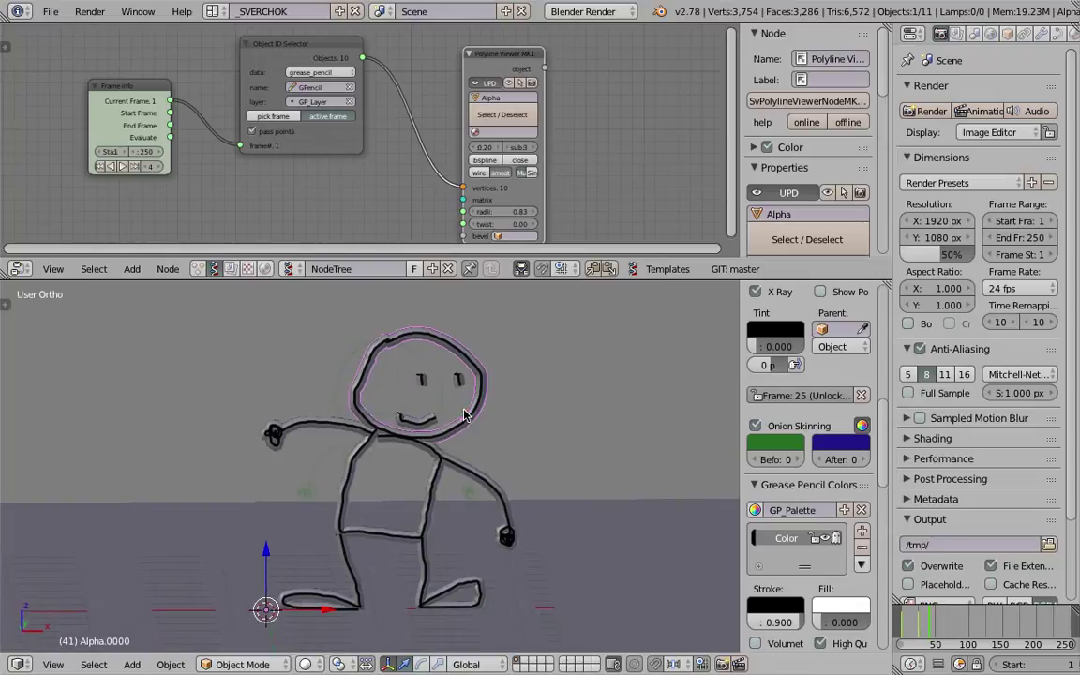
pyautogui.press('z')
pyautogui.hotkey('ctrl', 's')
pyautogui.click(465, 410)
# Step: Inspect the wireframe tubes, return the viewport to solid shading, and save over the existing file
pyautogui.scroll(-1, 473, 139)
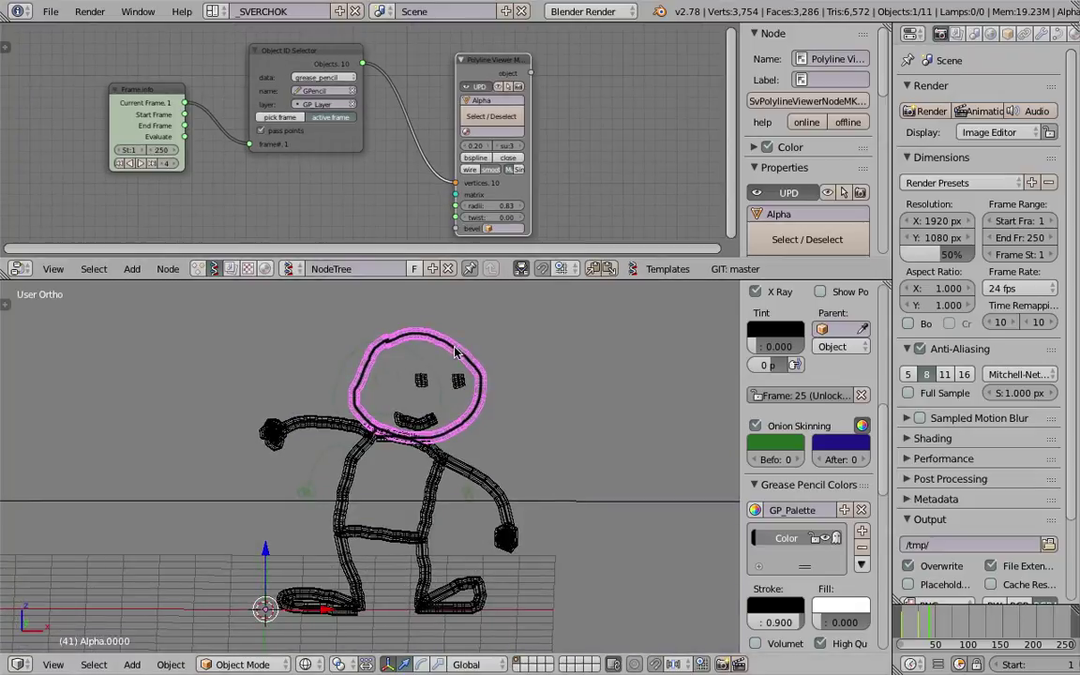
pyautogui.scroll(3, 370, 420)
pyautogui.moveTo(431, 425)
pyautogui.mouseDown(button='middle')
pyautogui.moveTo(375, 381)
pyautogui.moveTo(433, 413)
pyautogui.mouseUp(button='middle')
pyautogui.scroll(-3, 433, 414)
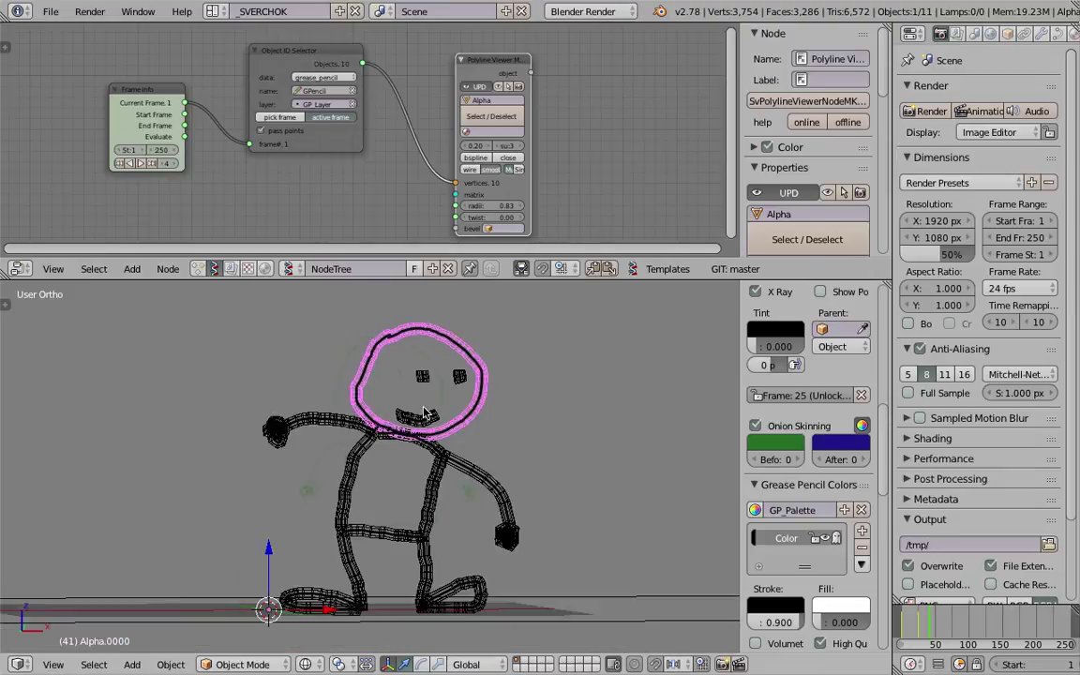
pyautogui.moveTo(384, 329); pyautogui.dragTo(407, 345, button='middle')
pyautogui.moveTo(475, 416)
pyautogui.mouseDown(button='middle')
pyautogui.moveTo(441, 376)
pyautogui.moveTo(430, 394)
pyautogui.mouseUp(button='middle')
pyautogui.press('z')
pyautogui.press('z')
pyautogui.press('z')
pyautogui.hotkey('ctrl', 's')
pyautogui.click(431, 388)
# Step: Examine the generated tubes of the face and body up close and the Polyline Viewer's radii input
pyautogui.scroll(4, 421, 441)
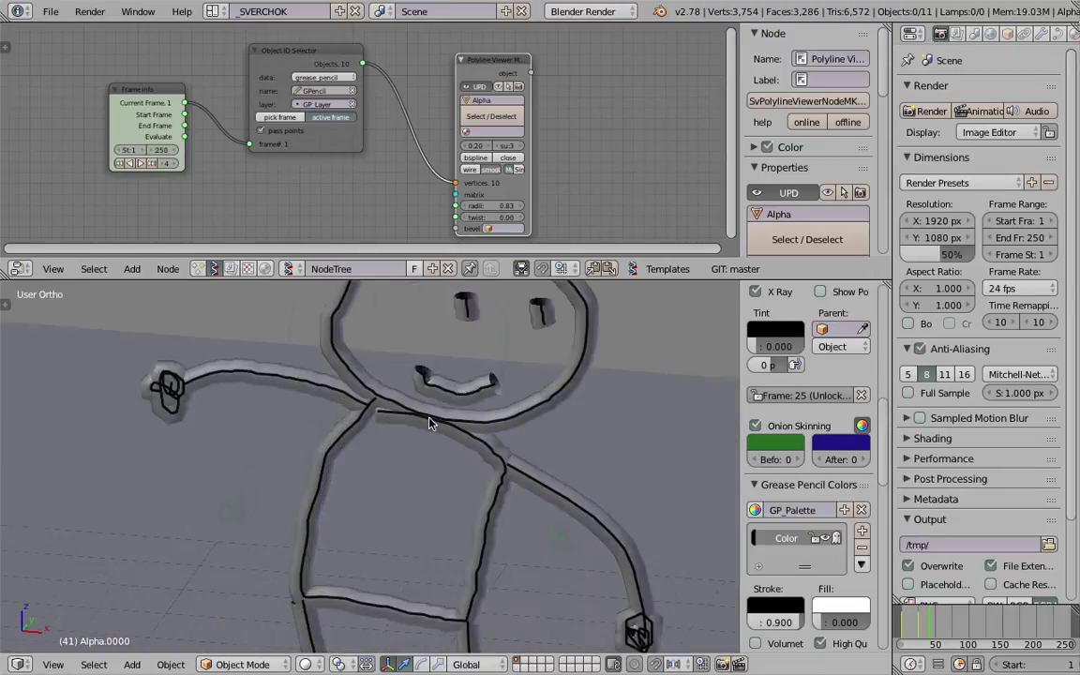
pyautogui.scroll(2, 407, 465)
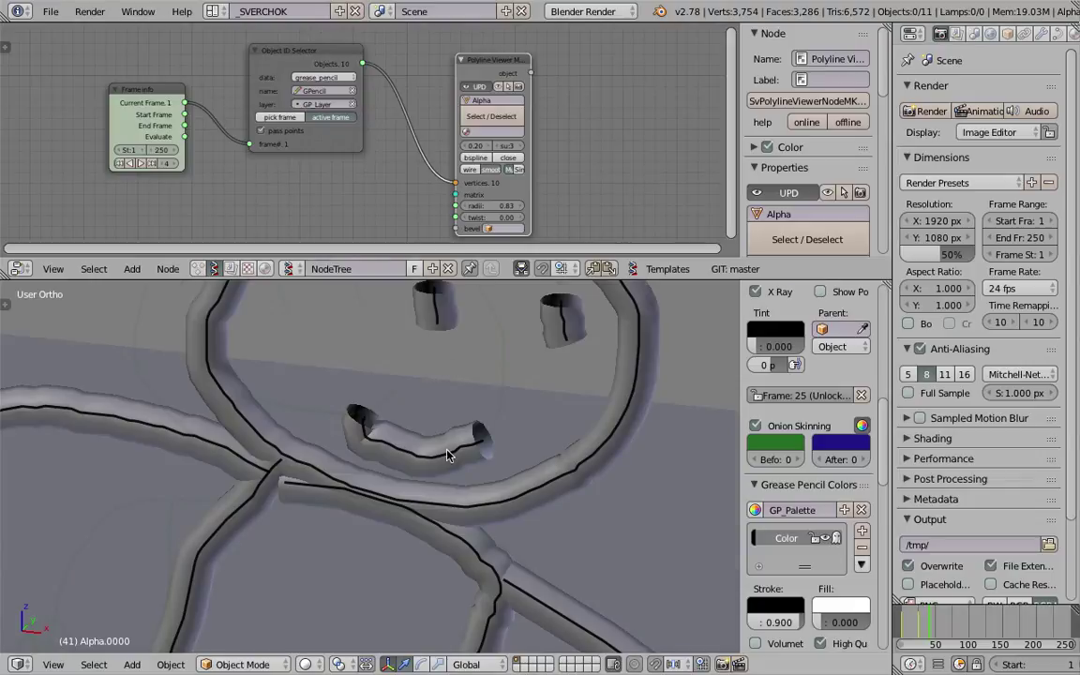
pyautogui.moveTo(448, 448); pyautogui.dragTo(451, 434, button='middle')
pyautogui.scroll(-4, 422, 434)
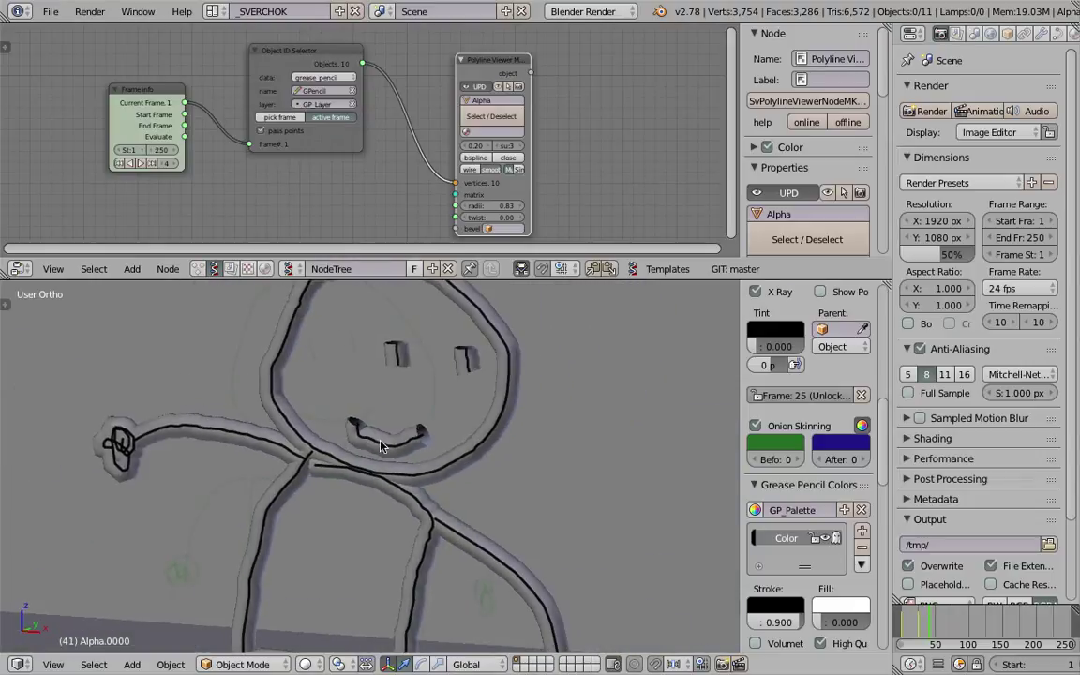
pyautogui.scroll(3, 421, 141)
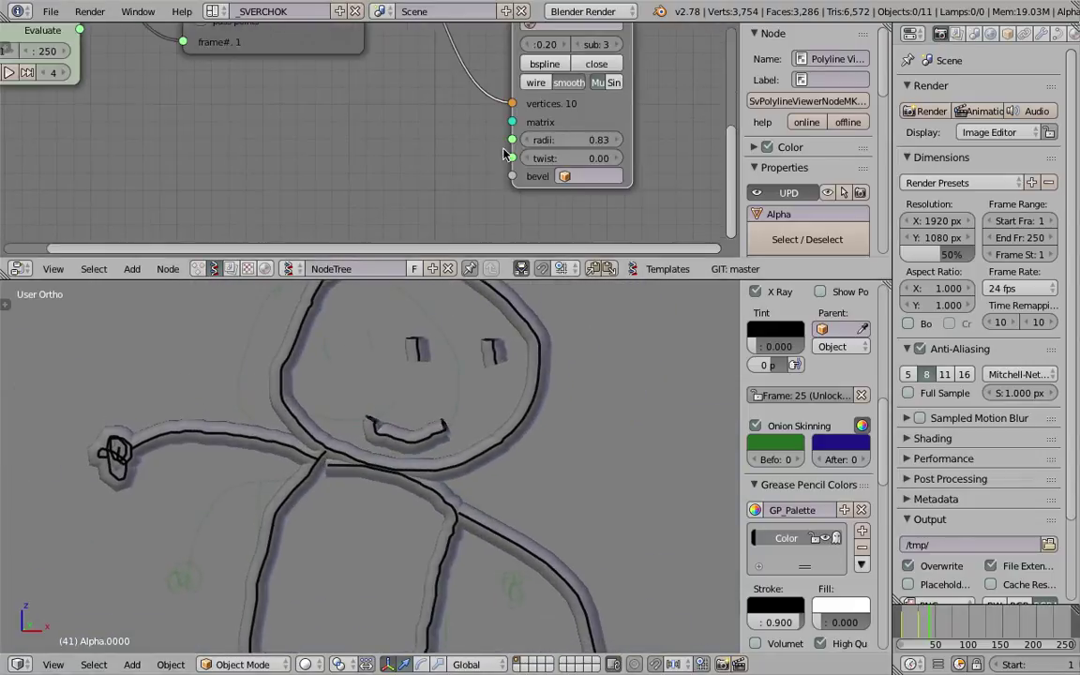
pyautogui.moveTo(512, 140); pyautogui.dragTo(435, 145)
pyautogui.scroll(-2, 436, 145)
pyautogui.scroll(-4, 446, 379)
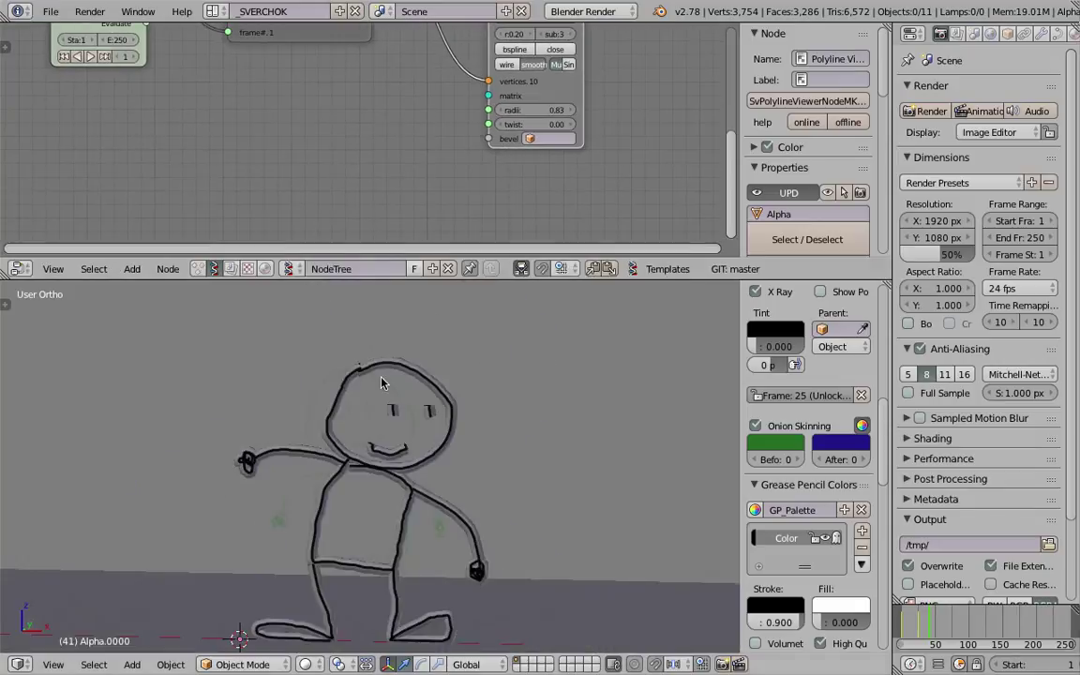
# Step: Add a Sun lamp to the scene
pyautogui.scroll(-3, 446, 379)
pyautogui.moveTo(440, 403); pyautogui.dragTo(435, 417, button='middle')
pyautogui.hotkey('shift', 'a')
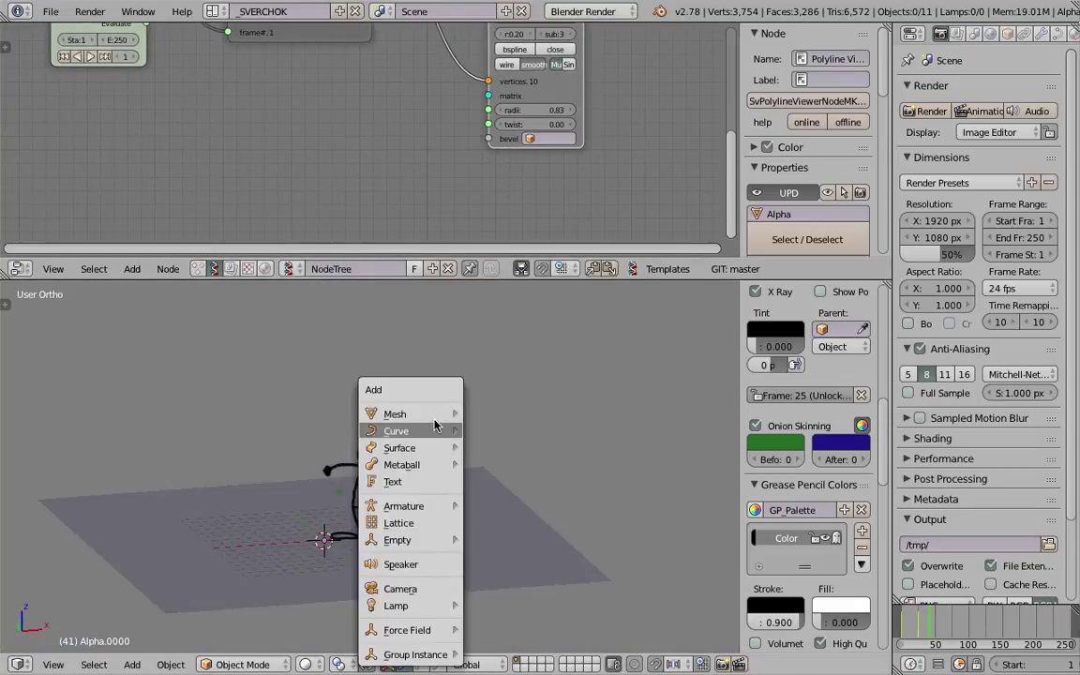
pyautogui.moveTo(422, 605)
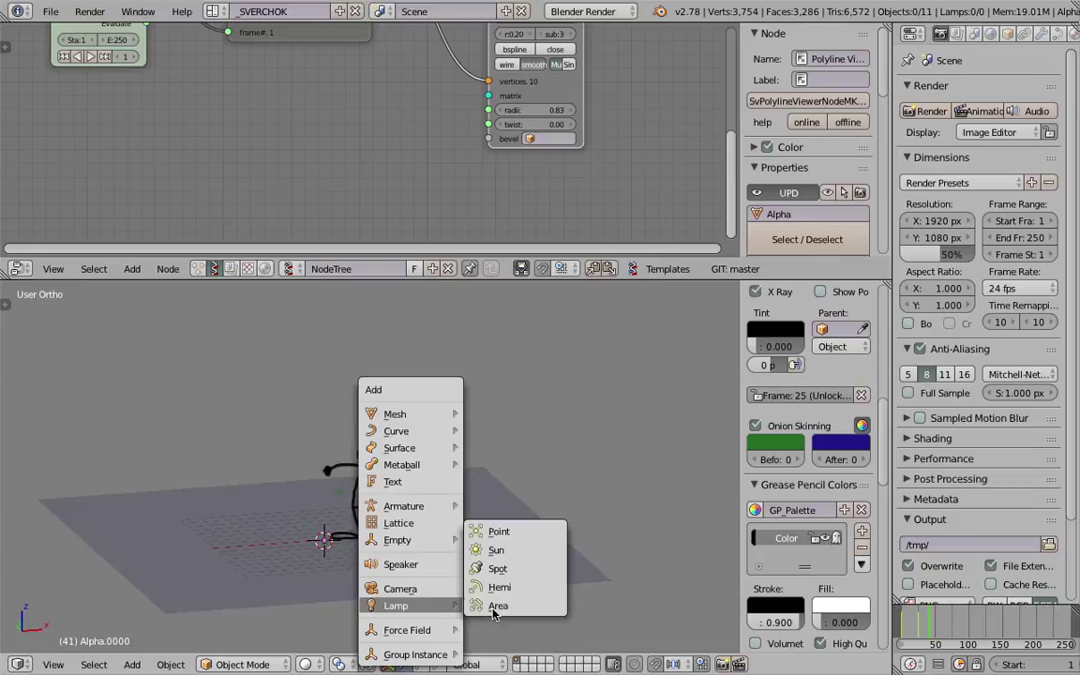
pyautogui.click(522, 553)
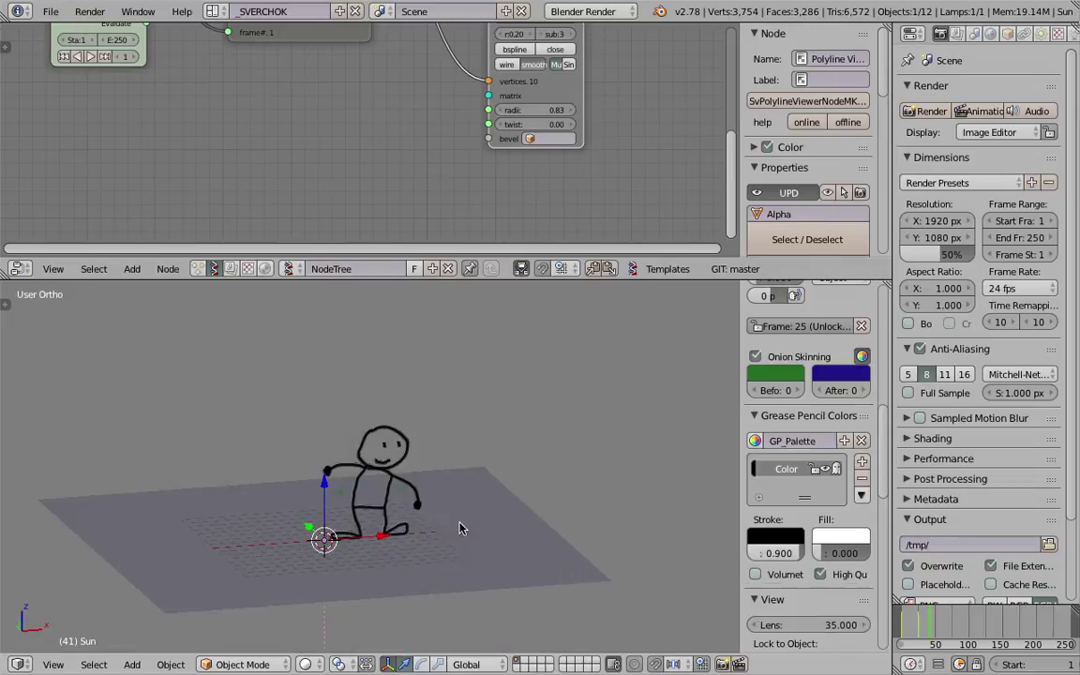
# Step: Move the Sun lamp above and to one side of the character and rotate it about 43 degrees
pyautogui.scroll(-2, 487, 527)
pyautogui.moveTo(413, 520); pyautogui.dragTo(458, 518, button='middle')
pyautogui.press('g')
pyautogui.click(591, 427)
pyautogui.press('r')
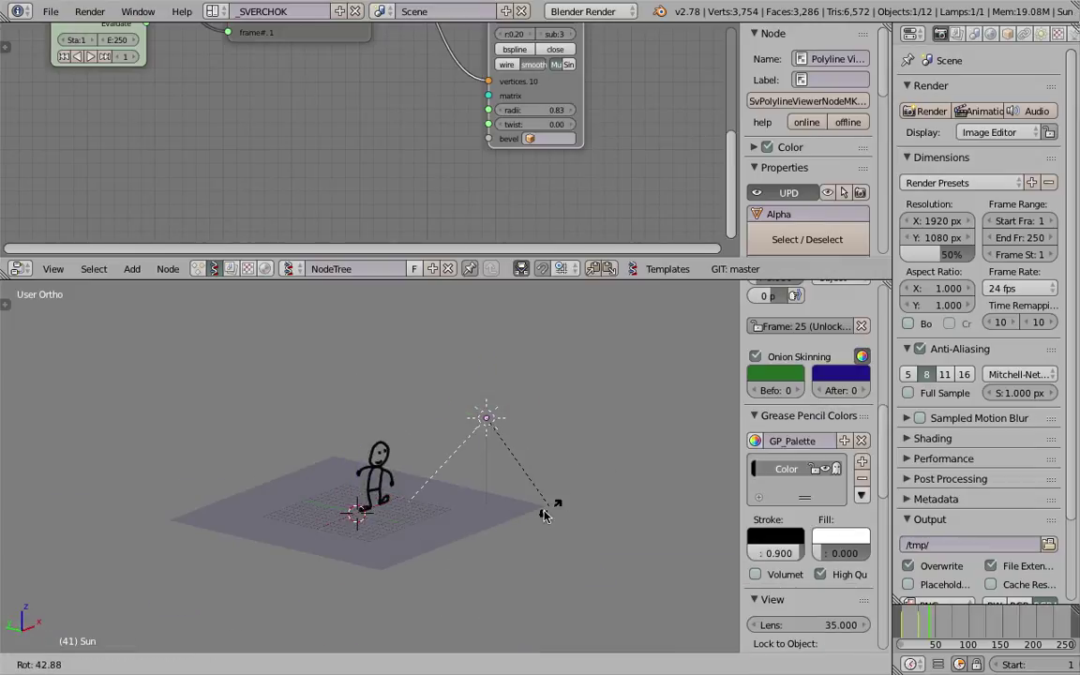
pyautogui.click(544, 510)
# Step: Enable Ray Shadow in the Sun lamp's shadow settings
pyautogui.moveTo(543, 510); pyautogui.dragTo(440, 521, button='middle')
pyautogui.click(1040, 34)
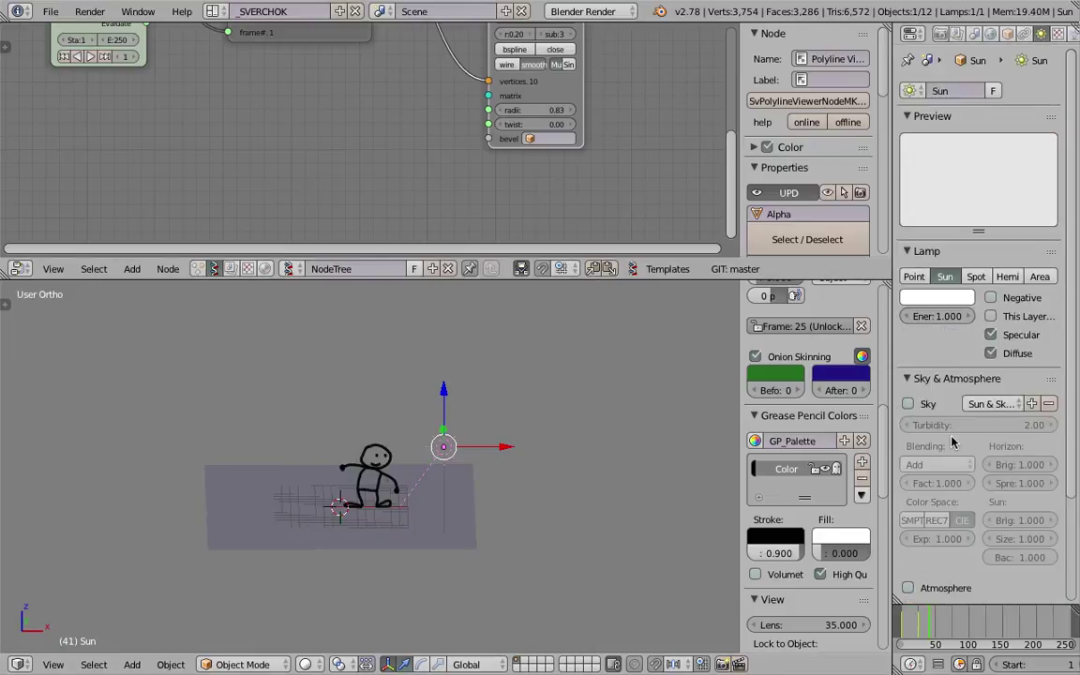
pyautogui.scroll(-4, 961, 511)
pyautogui.click(975, 569)
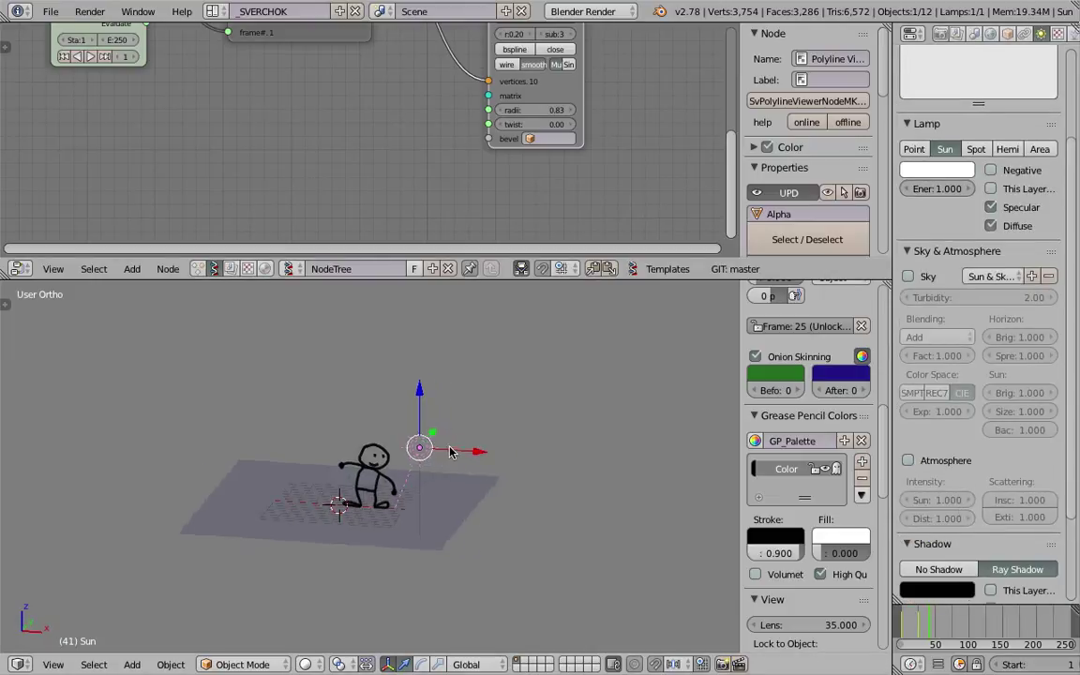
# Step: Switch the 3D viewport shading to Material so the lighting and cast shadow can be previewed
pyautogui.moveTo(450, 452); pyautogui.dragTo(395, 449, button='middle')
pyautogui.click(306, 664)
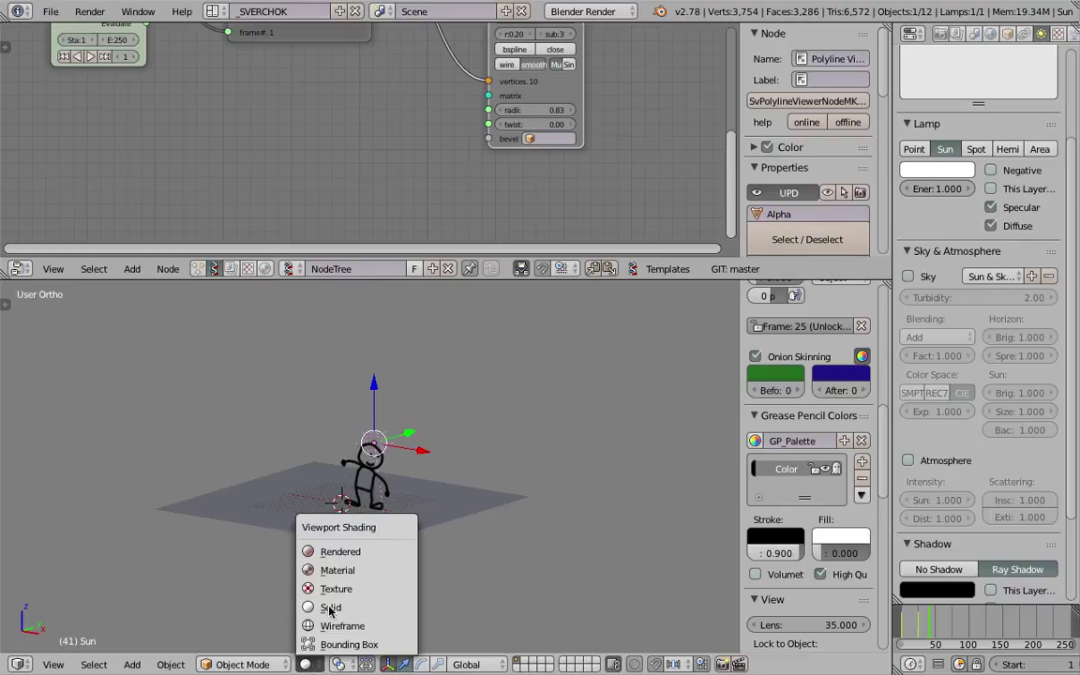
pyautogui.click(324, 588)
pyautogui.click(306, 663)
pyautogui.click(324, 569)
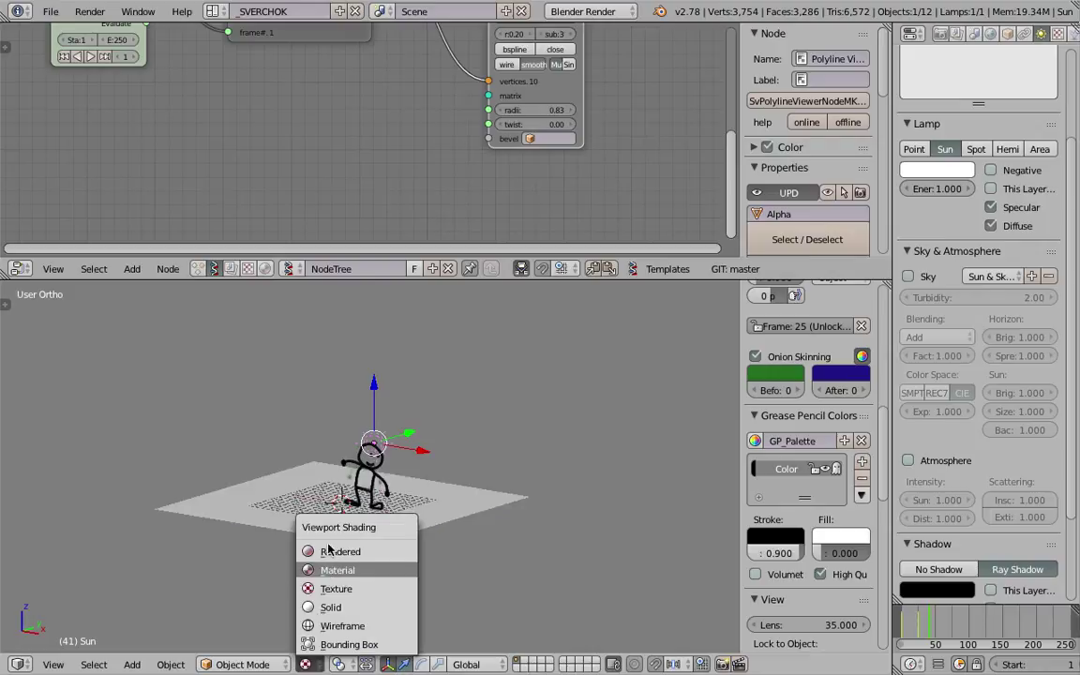
# Step: Move the Sun lamp higher above the ground plane and slightly back toward the character
pyautogui.scroll(3, 333, 531)
pyautogui.moveTo(339, 523)
pyautogui.mouseDown(button='middle')
pyautogui.moveTo(443, 553)
pyautogui.moveTo(437, 548)
pyautogui.mouseUp(button='middle')
pyautogui.press('g')
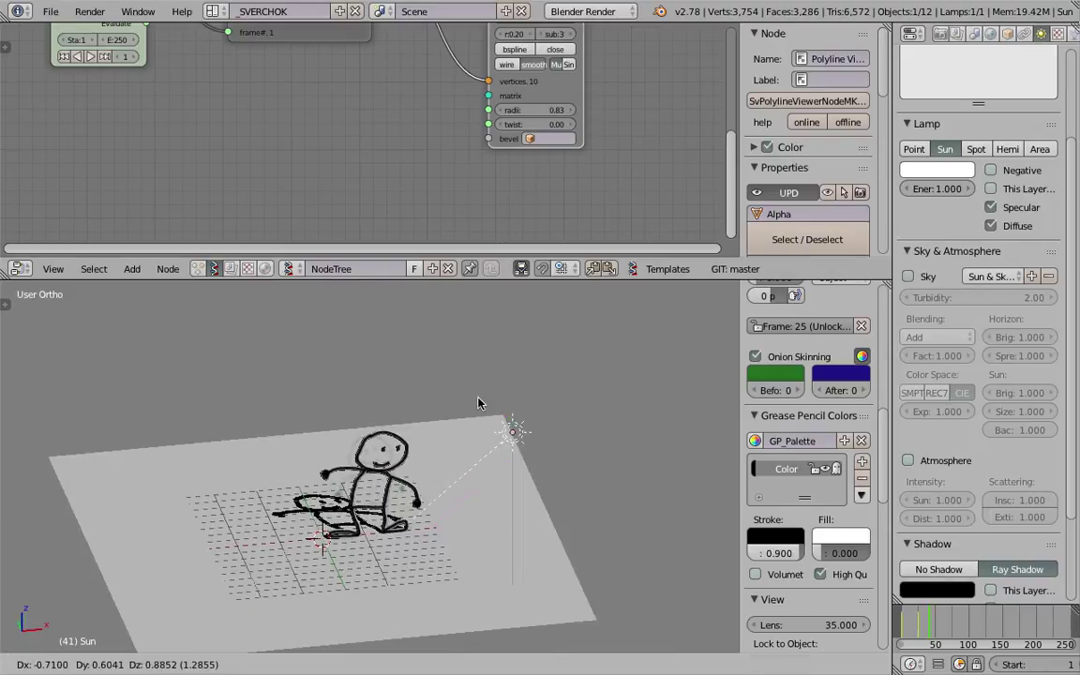
pyautogui.click(477, 389)
# Step: Lighten the Sun lamp's shadow colour from black to a dark grey with a slight blue tint
pyautogui.click(936, 590)
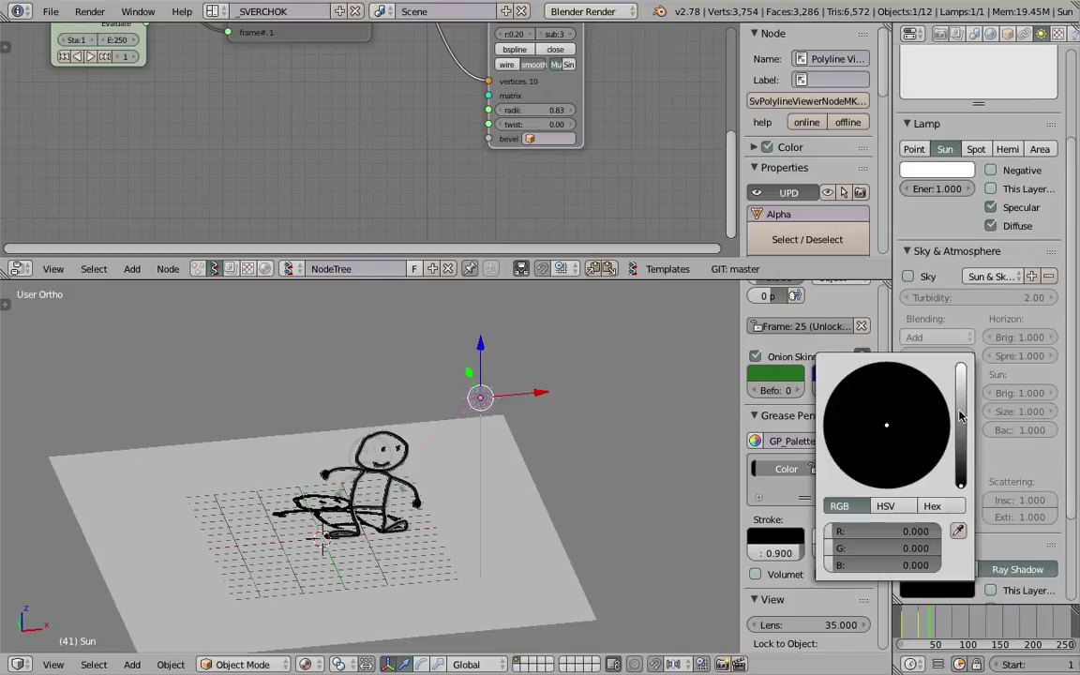
pyautogui.click(961, 416)
pyautogui.moveTo(960, 413); pyautogui.dragTo(959, 430)
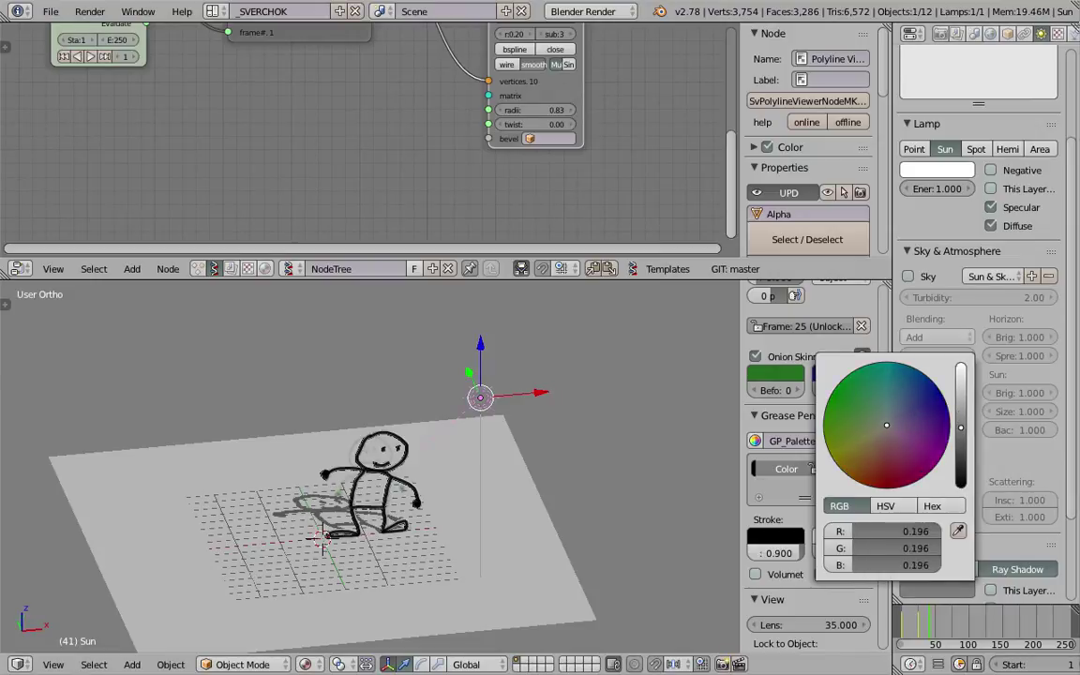
pyautogui.moveTo(886, 424); pyautogui.dragTo(895, 427)
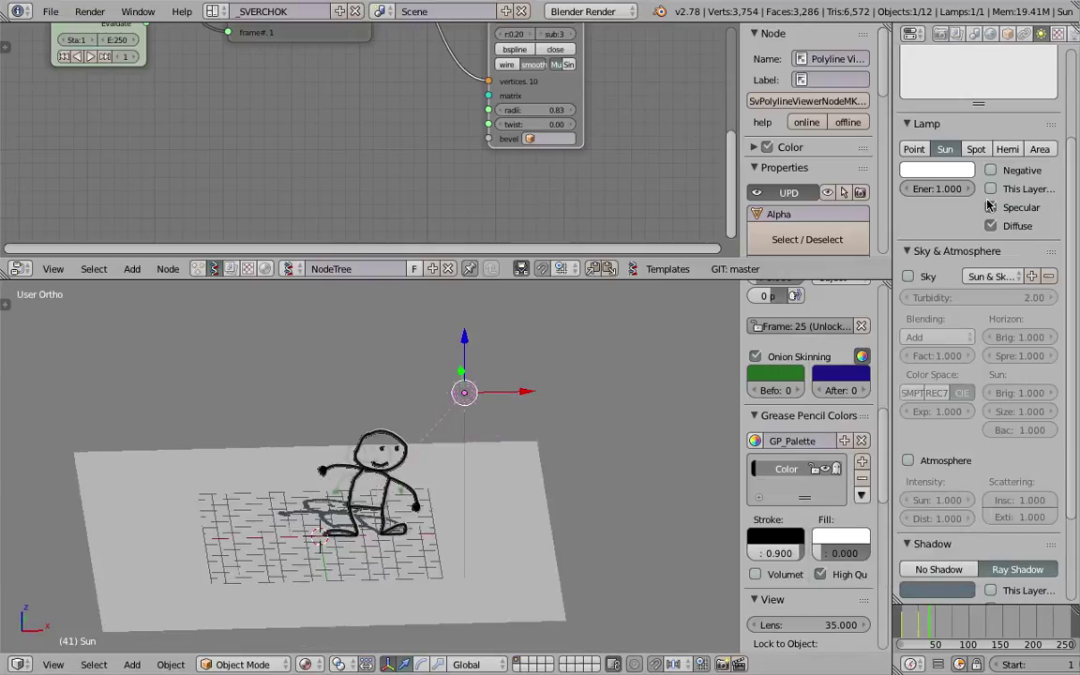
# Step: Set the Sun lamp's light colour to a pale yellow, about R 0.995, G 1.000, B 0.716
pyautogui.scroll(3, 988, 205)
pyautogui.click(936, 271)
pyautogui.moveTo(885, 106); pyautogui.dragTo(879, 109)
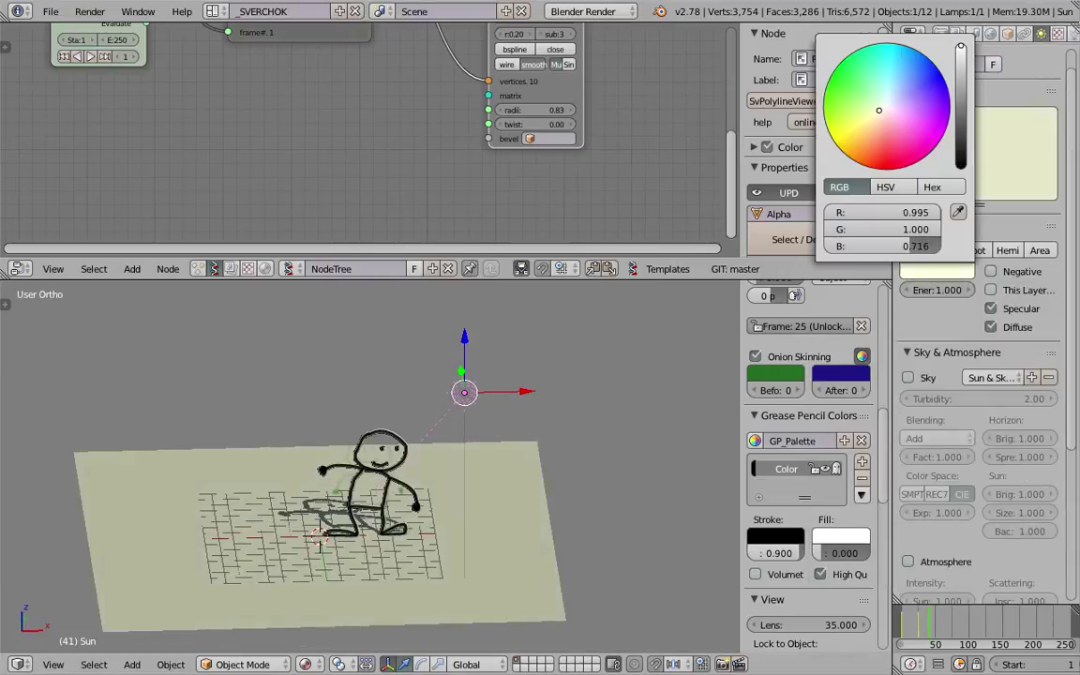
# Step: Examine the lit tube character and its shadow on the ground plane from several angles and distances
pyautogui.scroll(1, 521, 375)
pyautogui.moveTo(497, 384)
pyautogui.mouseDown(button='middle')
pyautogui.moveTo(573, 374)
pyautogui.moveTo(495, 374)
pyautogui.moveTo(468, 388)
pyautogui.moveTo(493, 377)
pyautogui.mouseUp(button='middle')
pyautogui.scroll(2, 495, 374)
pyautogui.scroll(4, 487, 388)
pyautogui.scroll(-3, 493, 394)
pyautogui.moveTo(483, 420); pyautogui.dragTo(507, 420, button='middle')
pyautogui.moveTo(420, 436); pyautogui.dragTo(567, 530, button='middle')
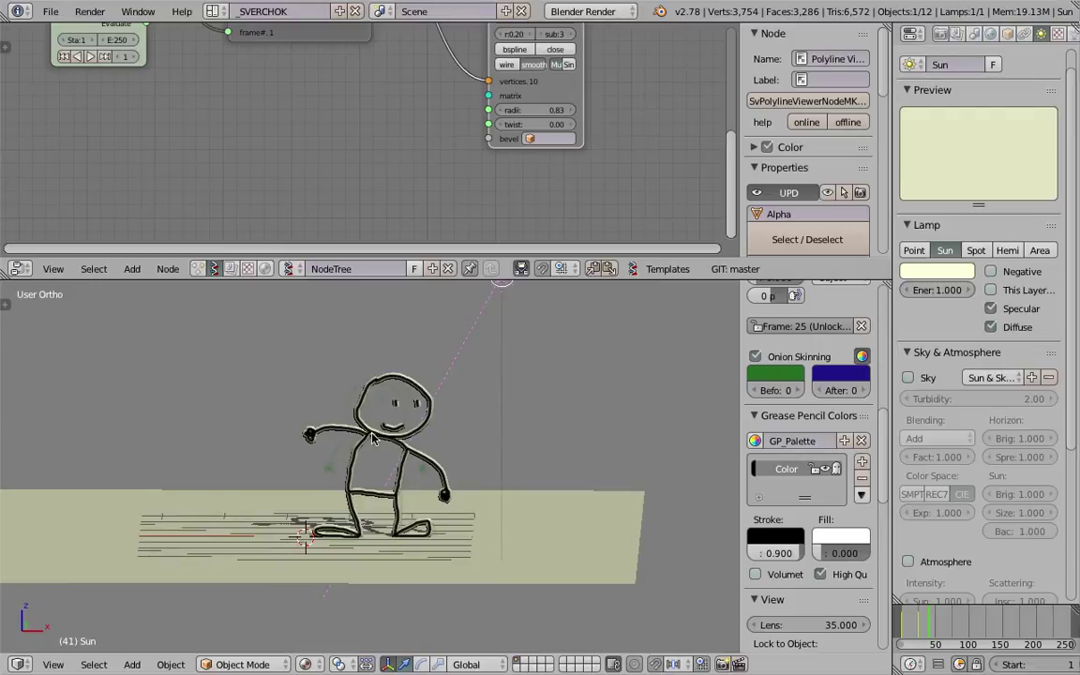
pyautogui.moveTo(372, 438); pyautogui.dragTo(449, 422, button='middle')
# Step: Select the generated head curve and save over the file sv_gp_shadow_001.blend
pyautogui.rightClick(450, 417)
pyautogui.hotkey('ctrl', 's')
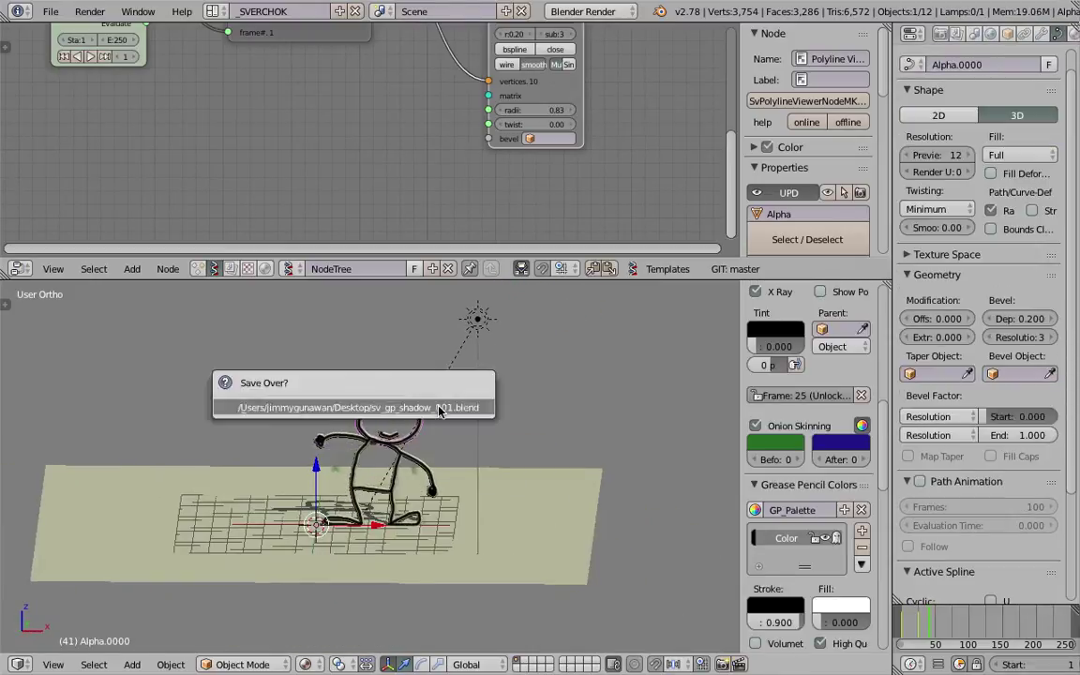
pyautogui.click(439, 408)
pyautogui.moveTo(672, 111); pyautogui.dragTo(665, 156, button='middle')
pyautogui.hotkey('ctrl', 's')
pyautogui.click(665, 157)
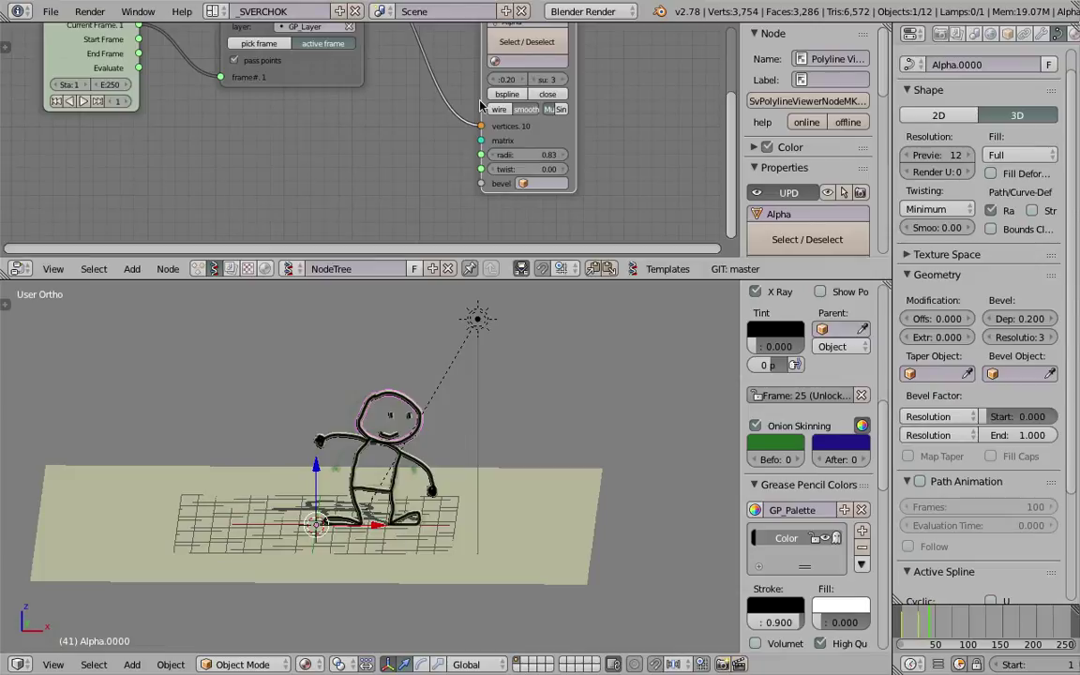
# Step: Switch the Polyline Viewer node from Multi to Single so all strokes form one curve object
pyautogui.scroll(3, 519, 107)
pyautogui.click(603, 105)
pyautogui.moveTo(553, 339); pyautogui.dragTo(569, 337, button='middle')
pyautogui.moveTo(374, 474); pyautogui.dragTo(379, 335, button='middle')
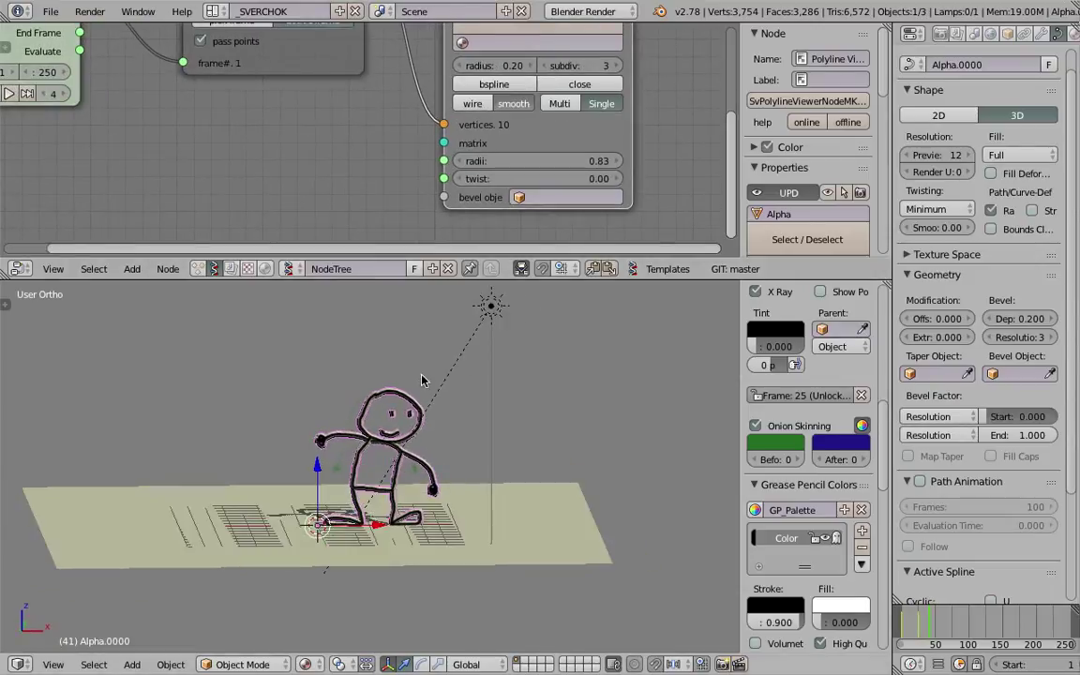
# Step: Select the combined character curve, check its tubes and shadow up close, and save over the current file
pyautogui.press('a')
pyautogui.hotkey('ctrl', 's')
pyautogui.click(409, 397)
pyautogui.rightClick(409, 401)
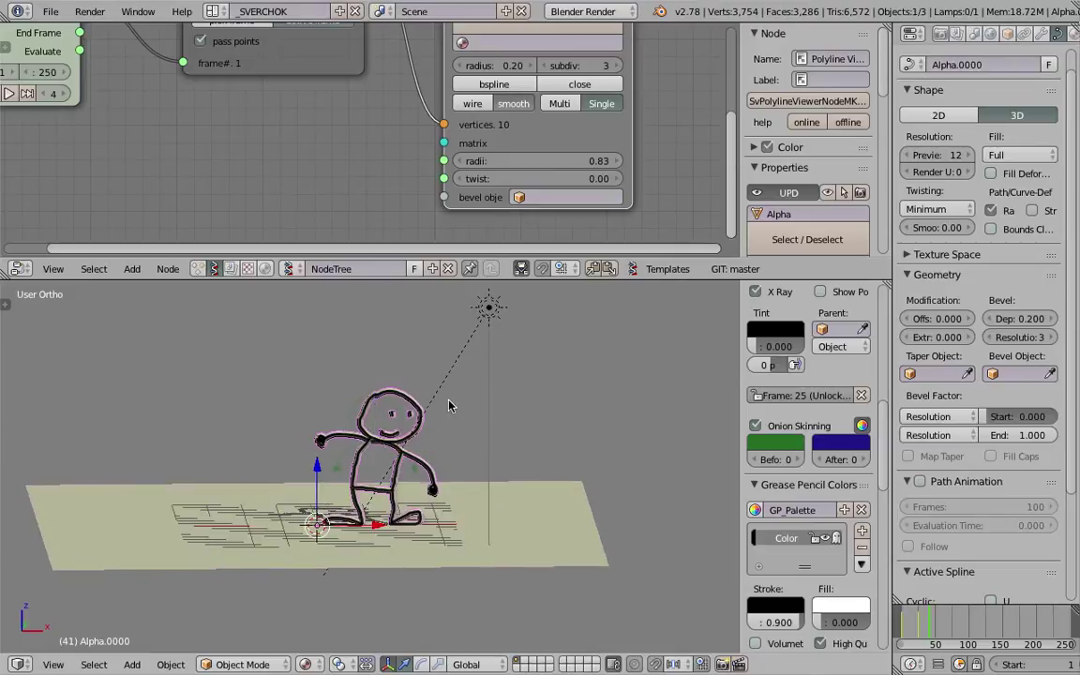
pyautogui.moveTo(432, 441); pyautogui.dragTo(439, 447, button='middle')
pyautogui.hotkey('ctrl', 's')
pyautogui.click(434, 445)
pyautogui.scroll(5, 434, 446)
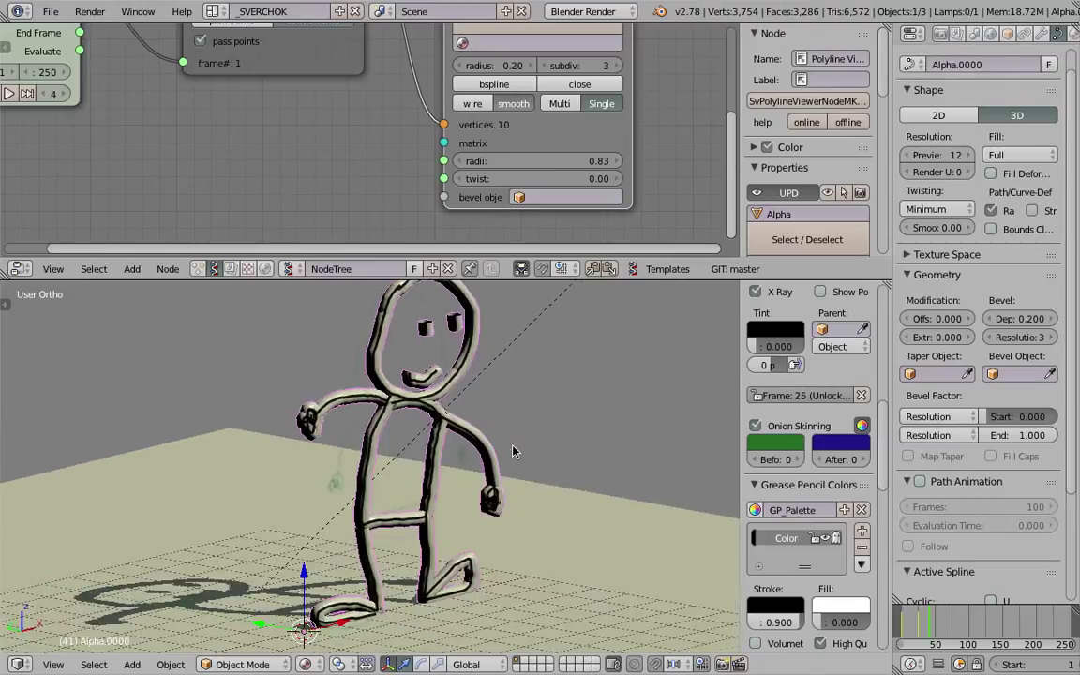
pyautogui.scroll(-4, 460, 401)
pyautogui.hotkey('ctrl', 's')
pyautogui.click(462, 479)
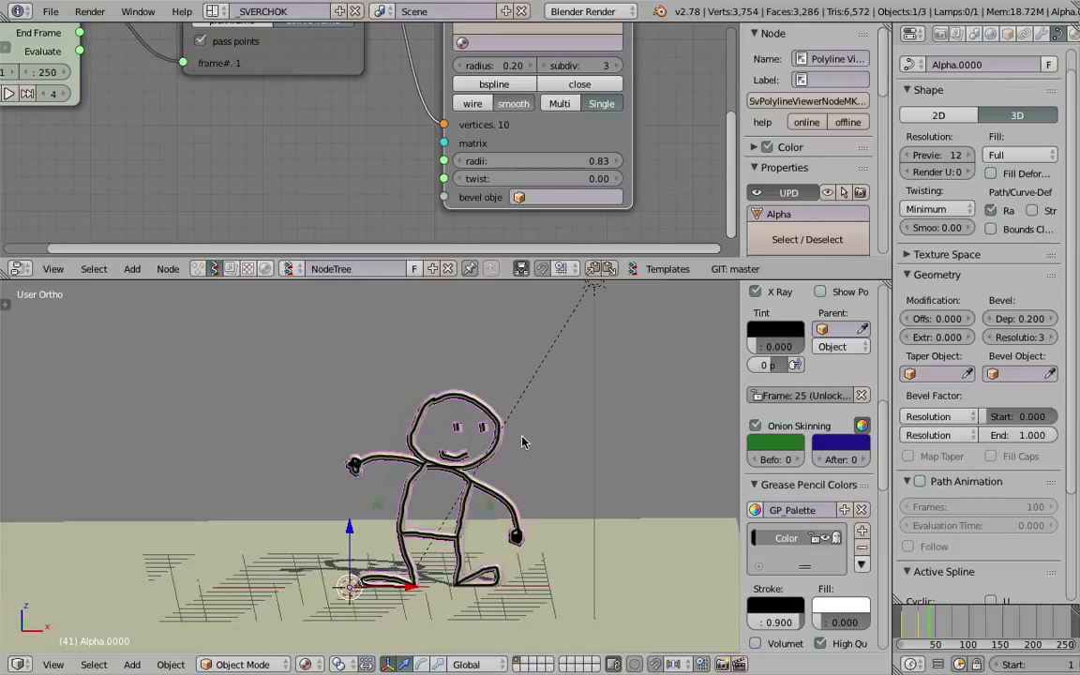
# Step: Create a new material for the character curve and set its diffuse colour to black
pyautogui.scroll(-2, 477, 126)
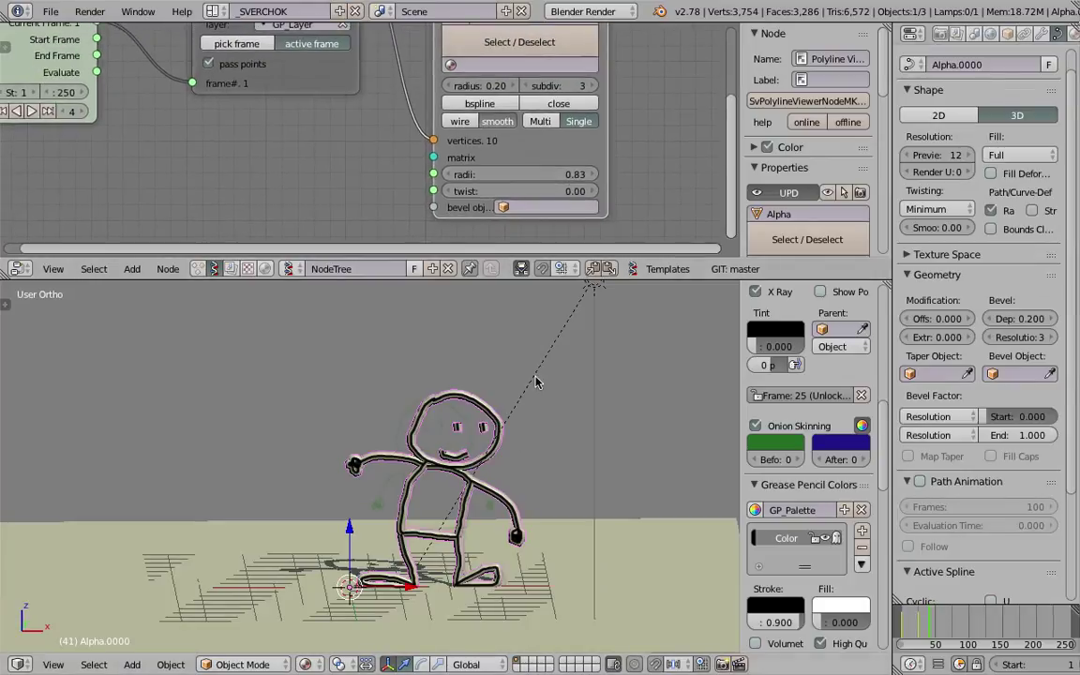
pyautogui.scroll(-1, 1061, 36)
pyautogui.click(1058, 33)
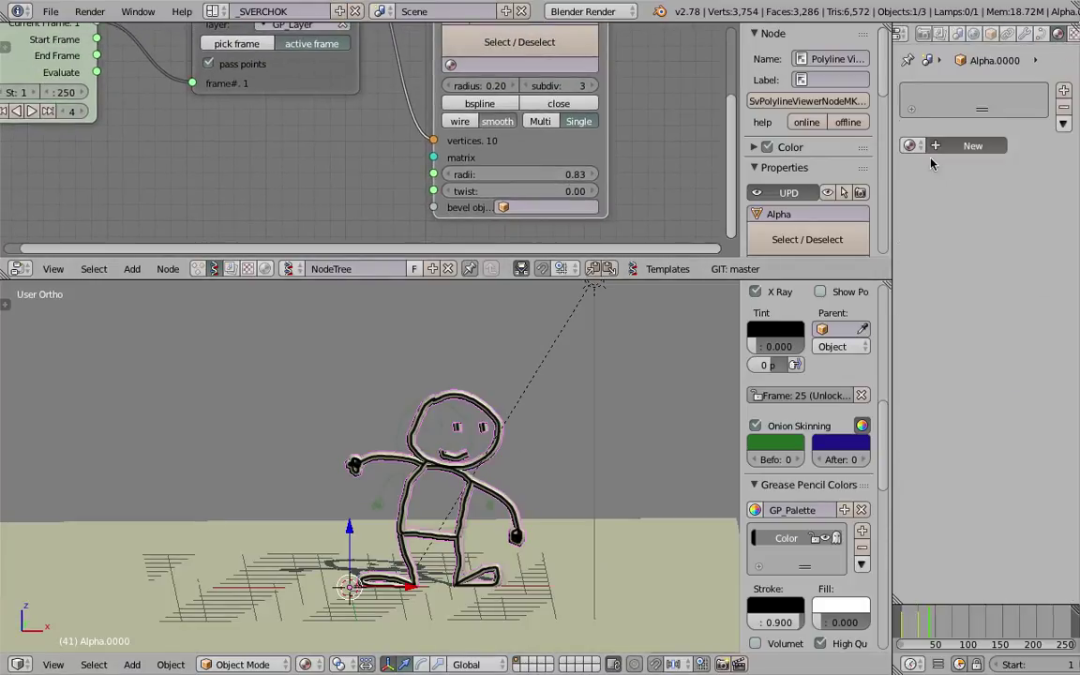
pyautogui.click(937, 146)
pyautogui.click(937, 351)
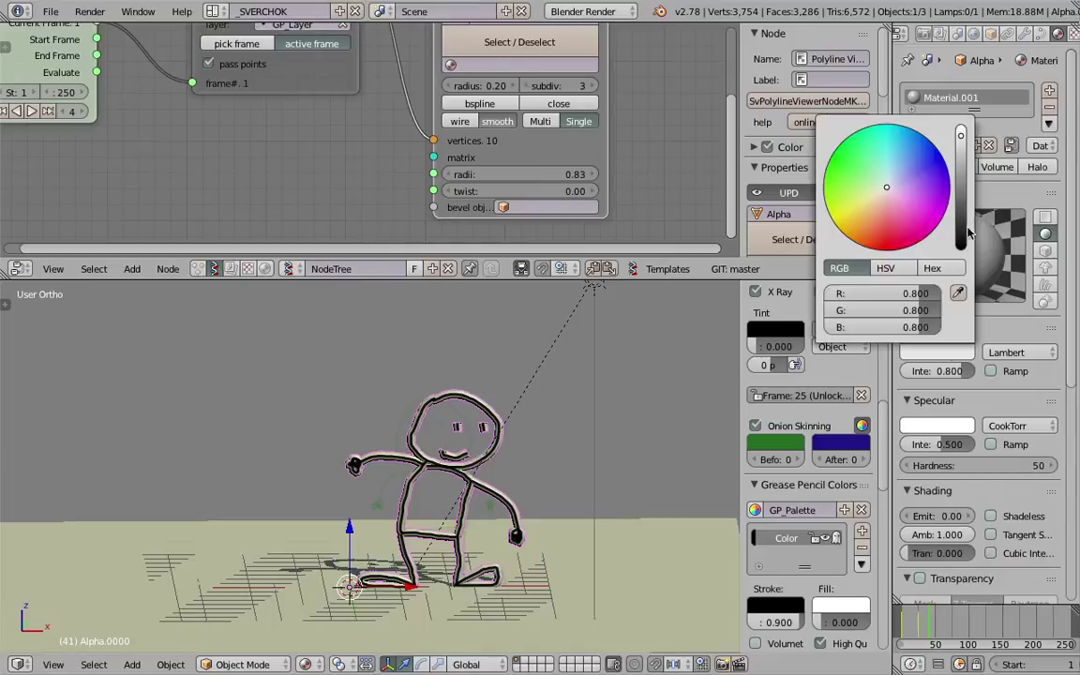
pyautogui.moveTo(967, 228); pyautogui.dragTo(946, 281)
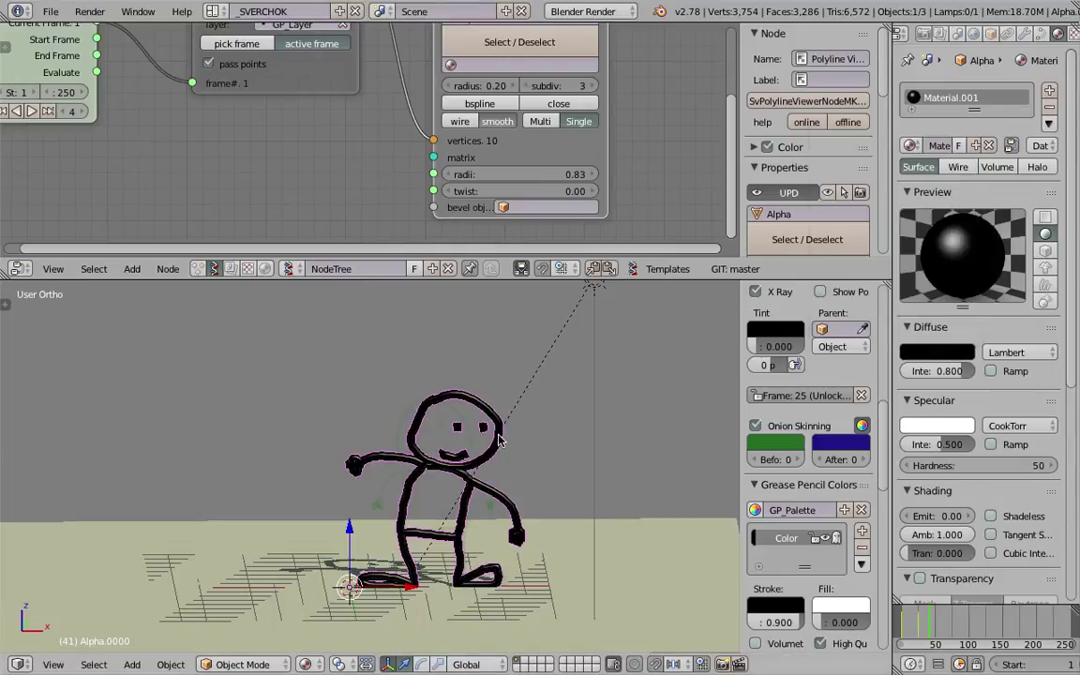
# Step: Set the Polyline Viewer's radii to 0.40 to make the character's tubes thinner
pyautogui.click(505, 174)
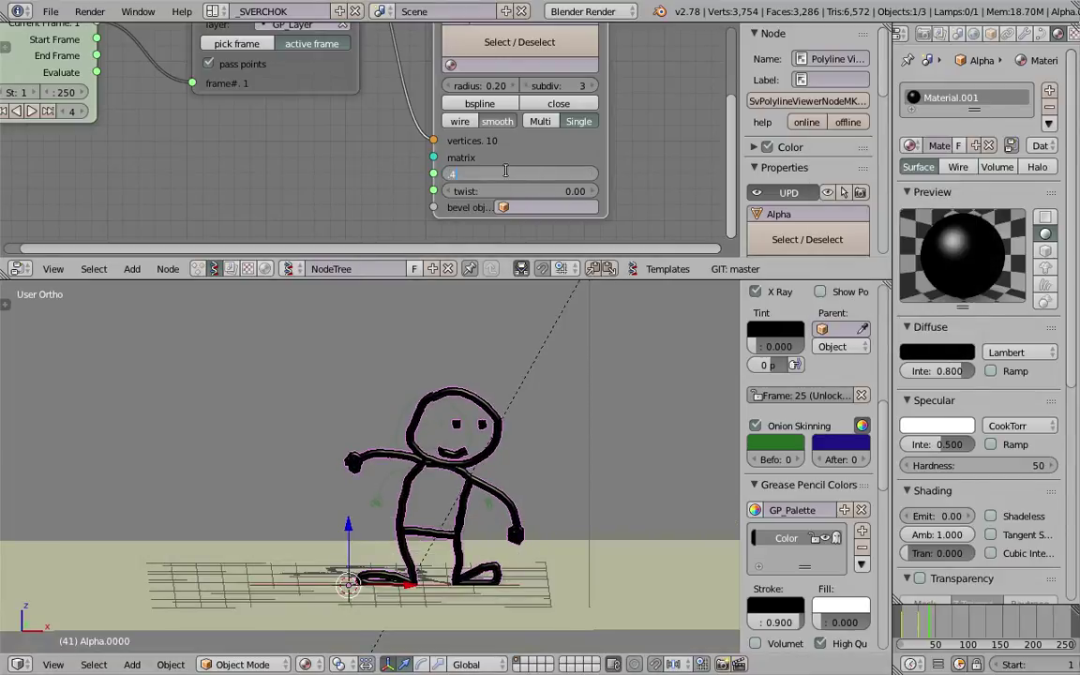
pyautogui.write('.4')
pyautogui.press('Return')
pyautogui.moveTo(549, 414); pyautogui.dragTo(509, 430, button='middle')
pyautogui.moveTo(661, 456); pyautogui.dragTo(618, 407, button='middle')
pyautogui.scroll(-2, 807, 550)
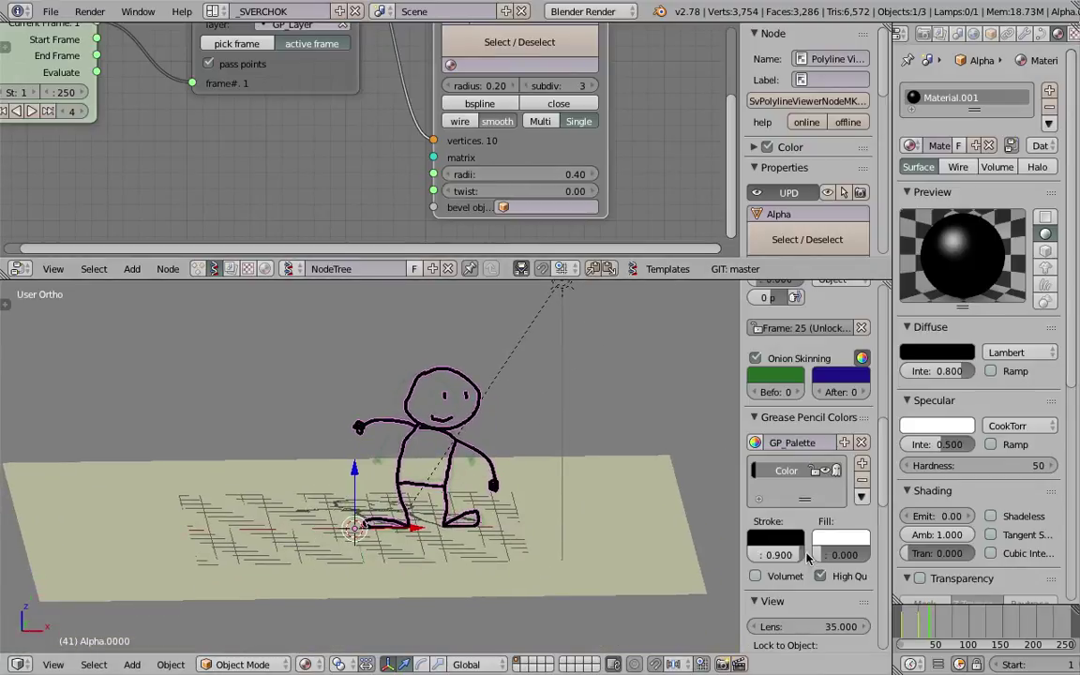
# Step: Play and scrub the animation from the start to check the character's tubes and shadow across the frames
pyautogui.scroll(4, 830, 478)
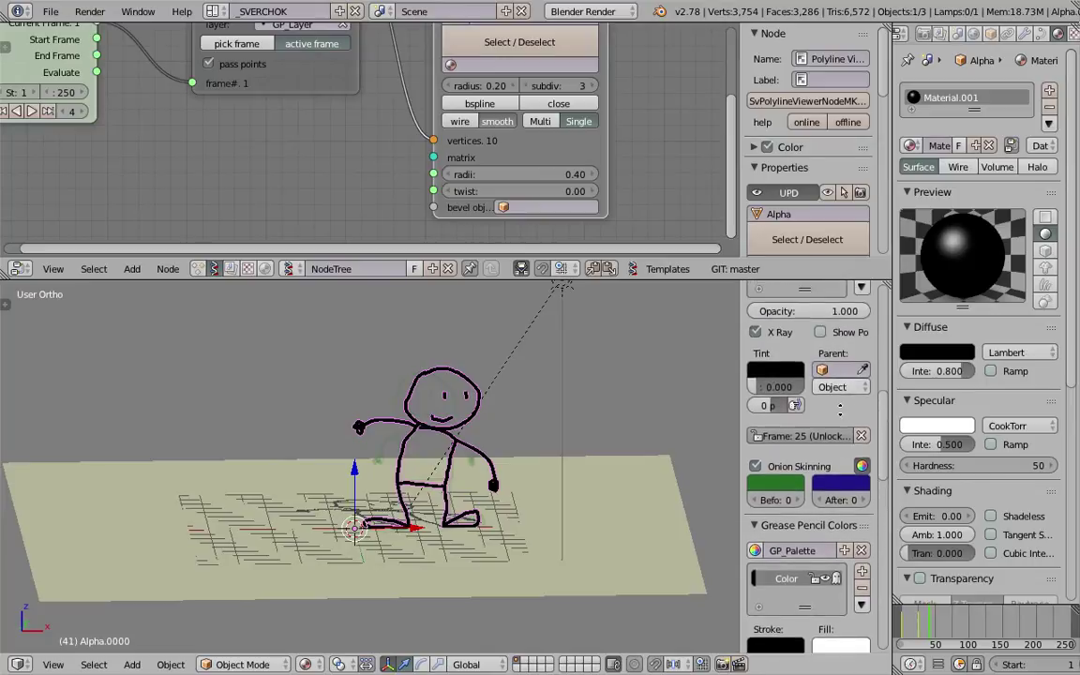
pyautogui.scroll(2, 832, 429)
pyautogui.hotkey('alt', 'a')
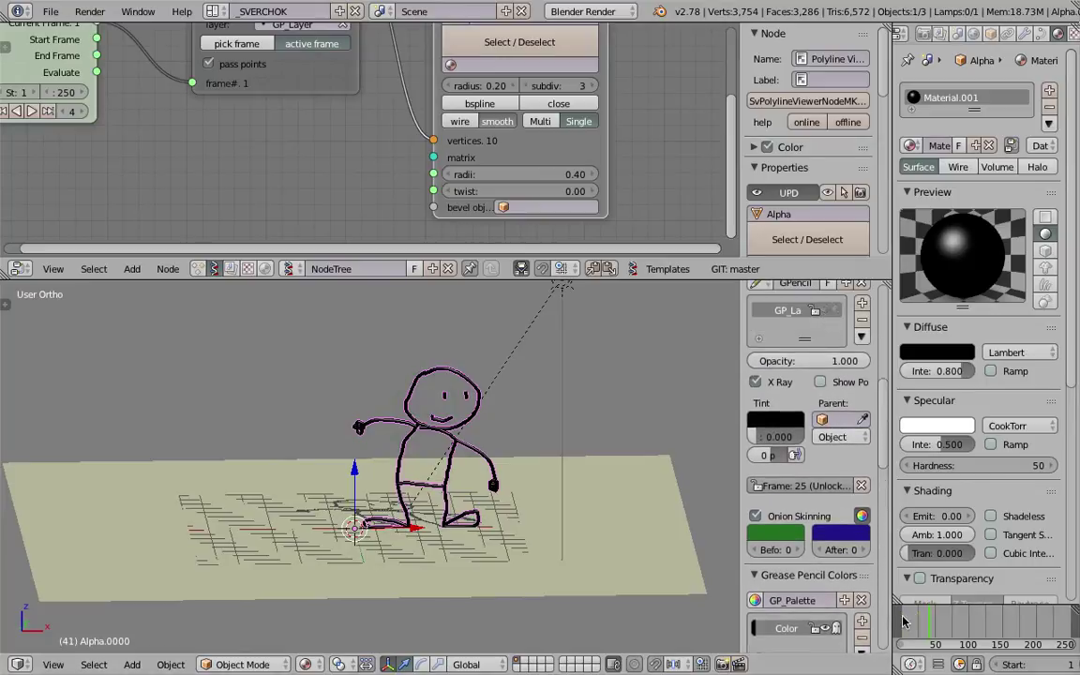
pyautogui.moveTo(921, 619); pyautogui.dragTo(1065, 620)
pyautogui.scroll(-5, 1001, 665)
pyautogui.hotkey('alt', 'a')
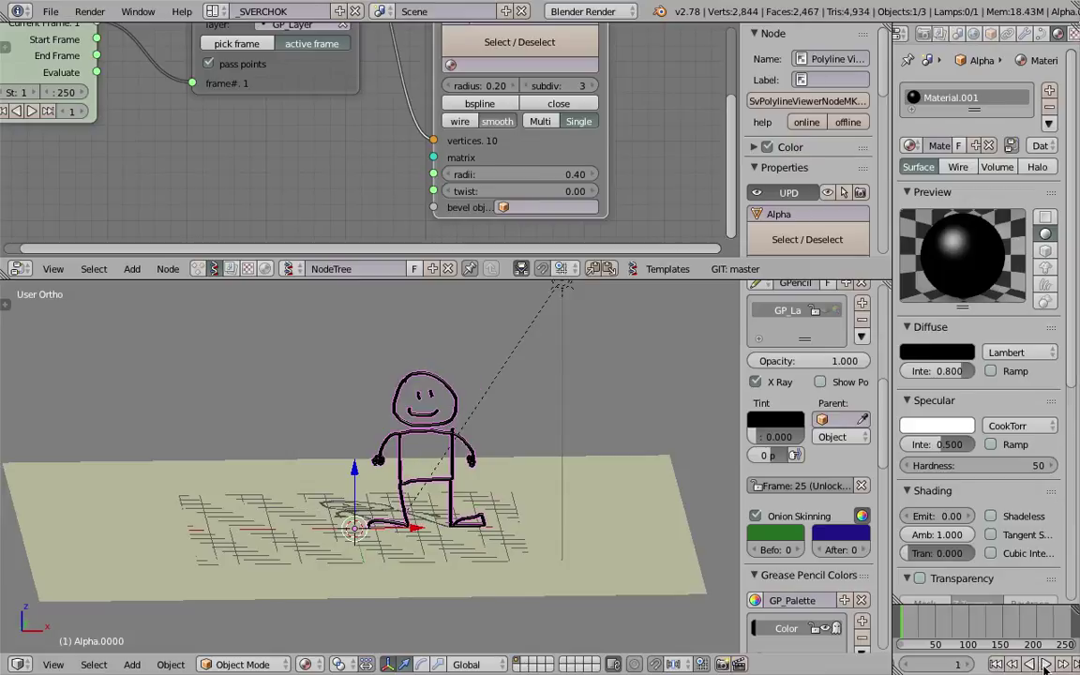
pyautogui.hotkey('alt', 'a')
pyautogui.click(927, 631)
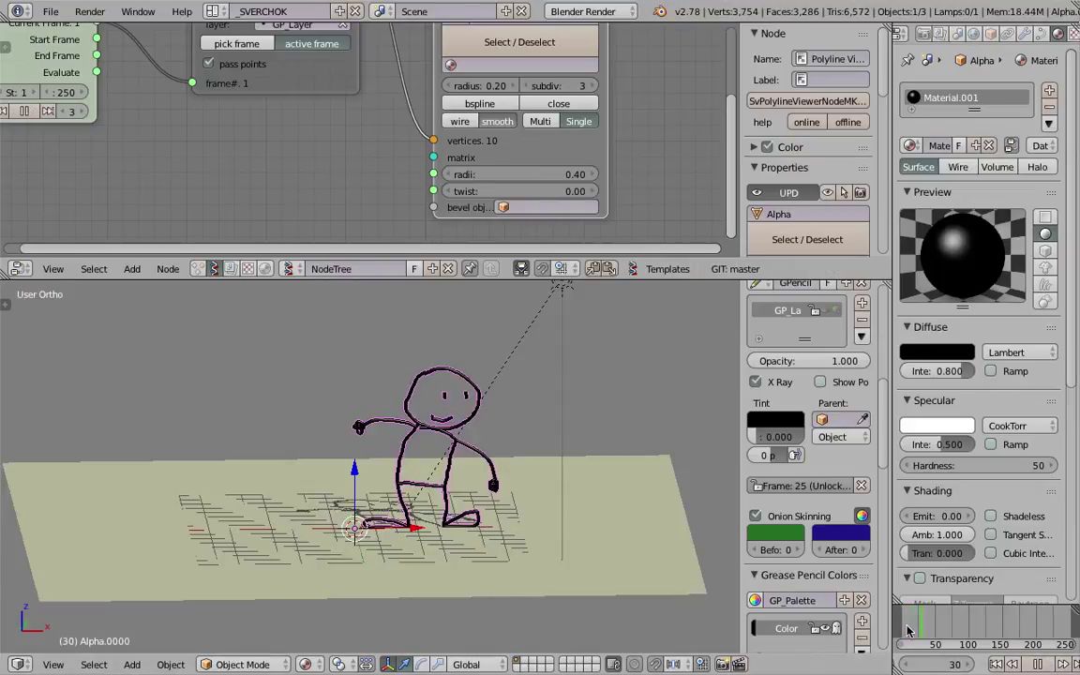
pyautogui.click(903, 631)
# Step: Add a 3dview Props node to the right of the Polyline Viewer and turn off the viewport's grid floor
pyautogui.scroll(-8, 778, 512)
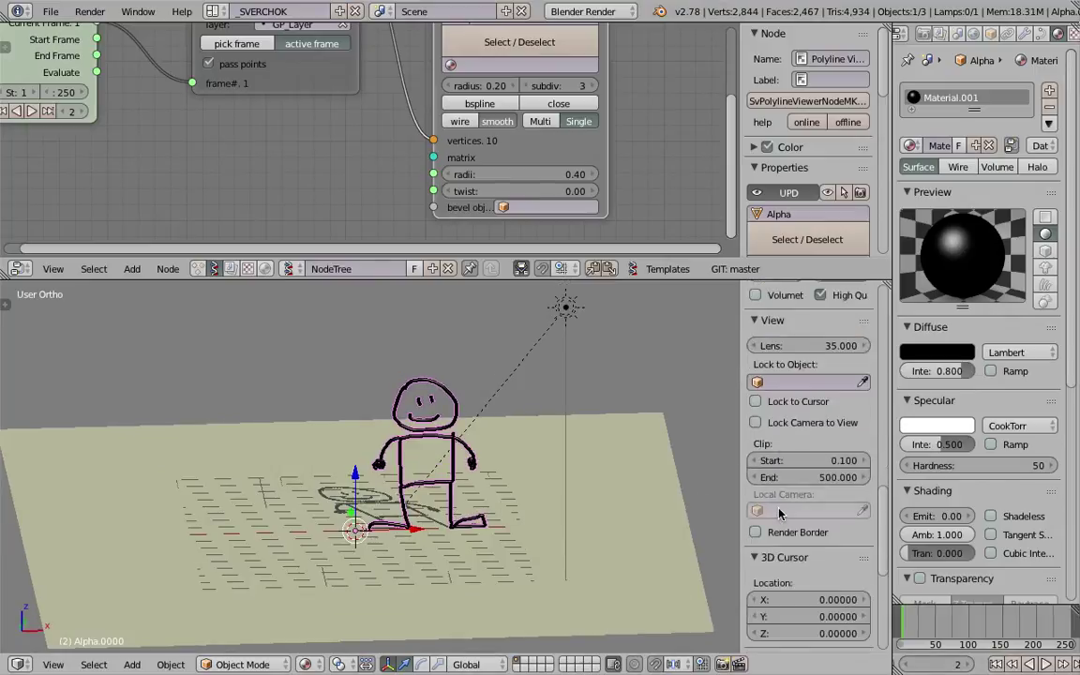
pyautogui.moveTo(591, 403); pyautogui.dragTo(525, 418, button='middle')
pyautogui.moveTo(561, 180); pyautogui.dragTo(351, 169, button='middle')
pyautogui.scroll(-2, 365, 166)
pyautogui.hotkey('shift', 'a')
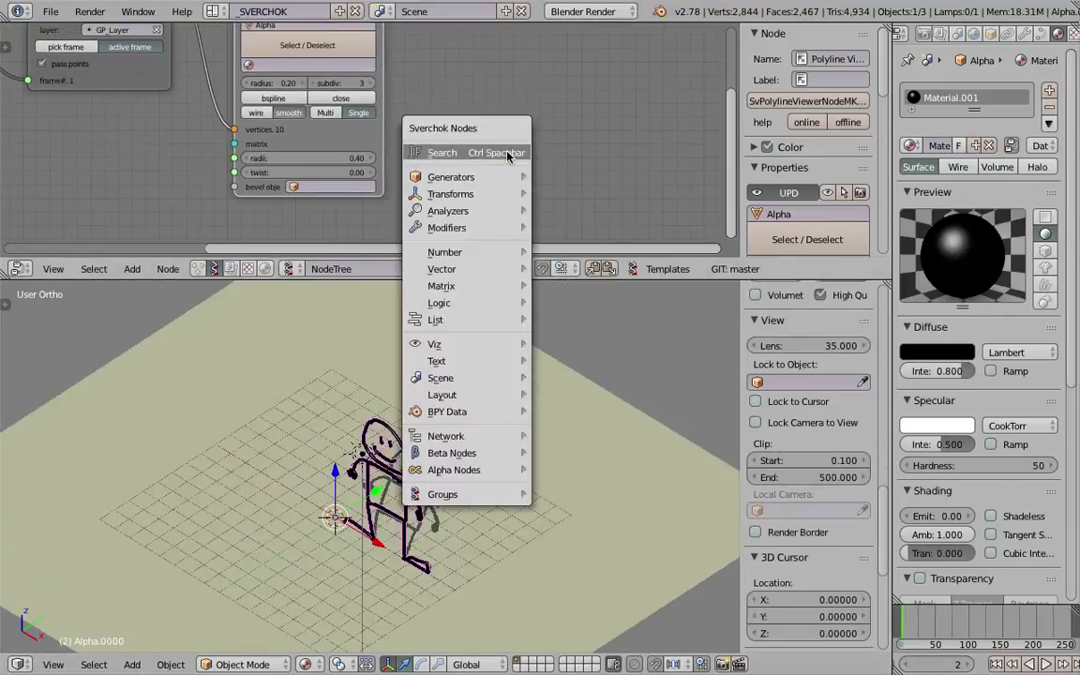
pyautogui.click(506, 152)
pyautogui.write('3d')
pyautogui.press('Down')
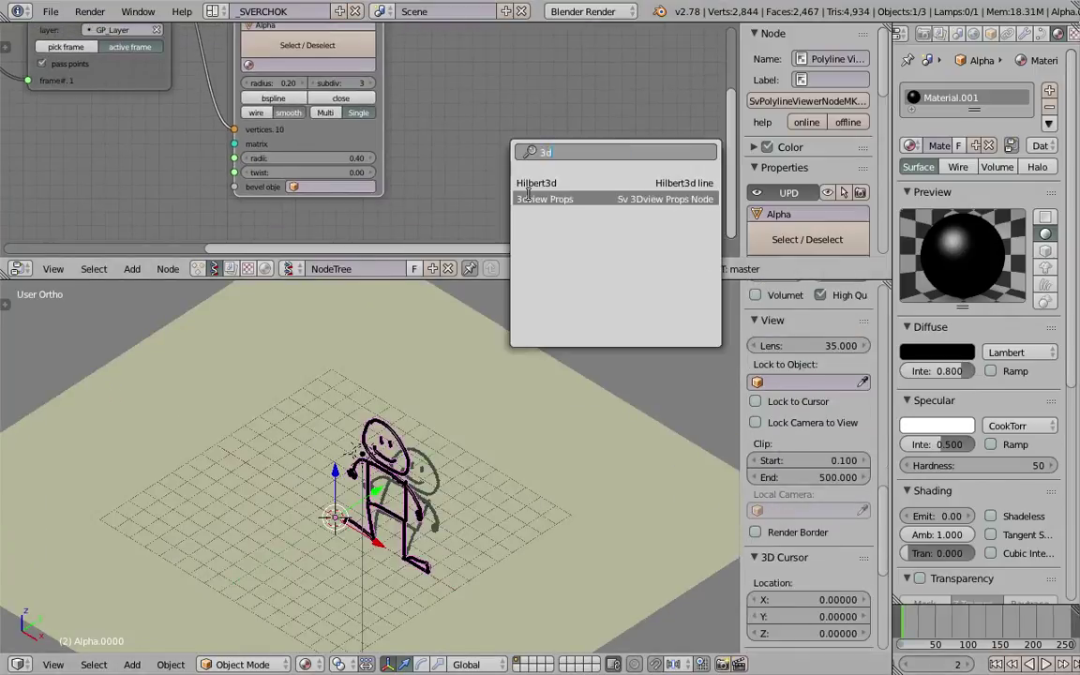
pyautogui.press('Return')
pyautogui.click(509, 147)
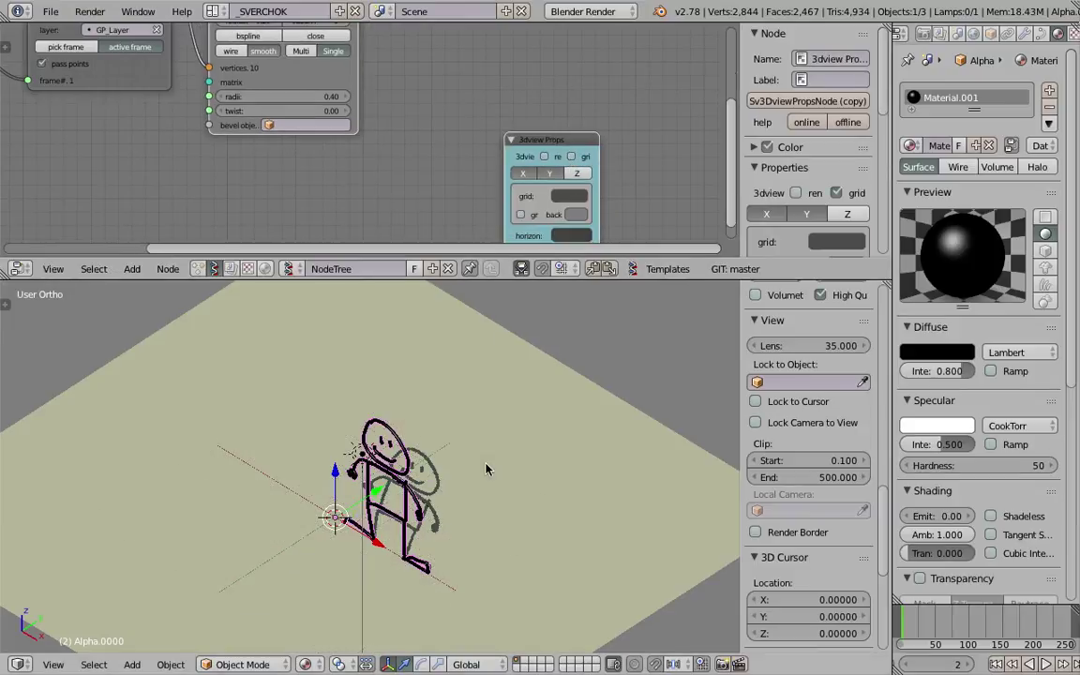
# Step: Turn off the X and Y axis lines in the 3dview Props node and view the character from the front
pyautogui.moveTo(436, 416); pyautogui.dragTo(528, 425, button='middle')
pyautogui.scroll(4, 475, 370)
pyautogui.scroll(-2, 472, 367)
pyautogui.moveTo(490, 390); pyautogui.dragTo(518, 414, button='middle')
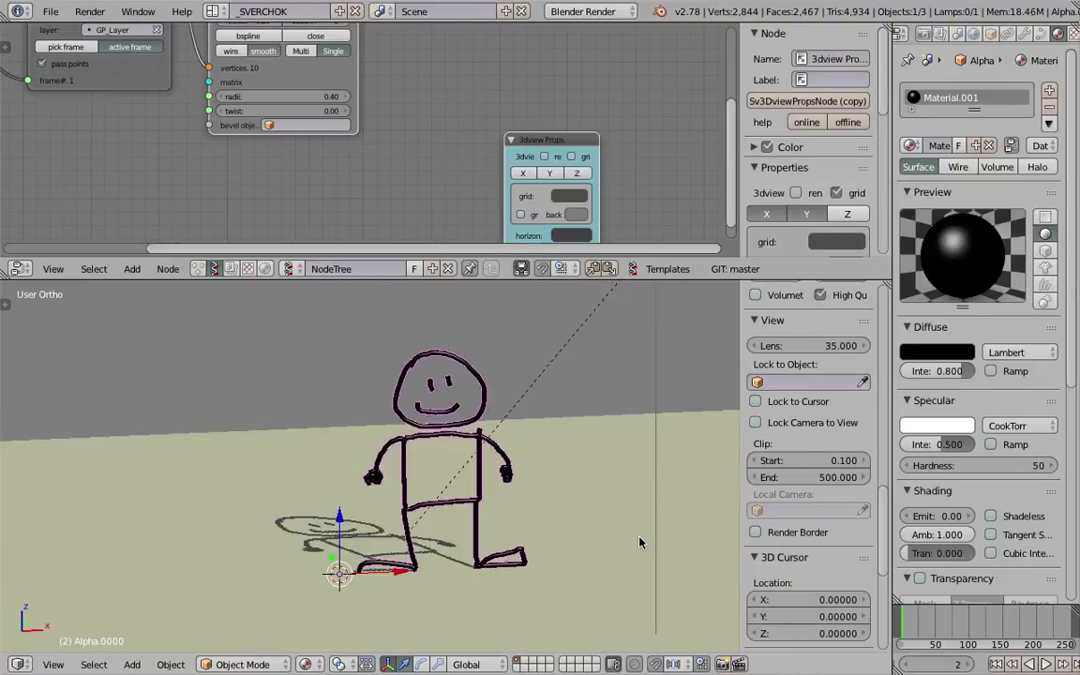
# Step: Select the ground plane and scale it up so it extends far behind and around the character
pyautogui.rightClick(638, 541)
pyautogui.scroll(-4, 562, 530)
pyautogui.moveTo(461, 520); pyautogui.dragTo(521, 563, button='middle')
pyautogui.press('s')
pyautogui.click(682, 620)
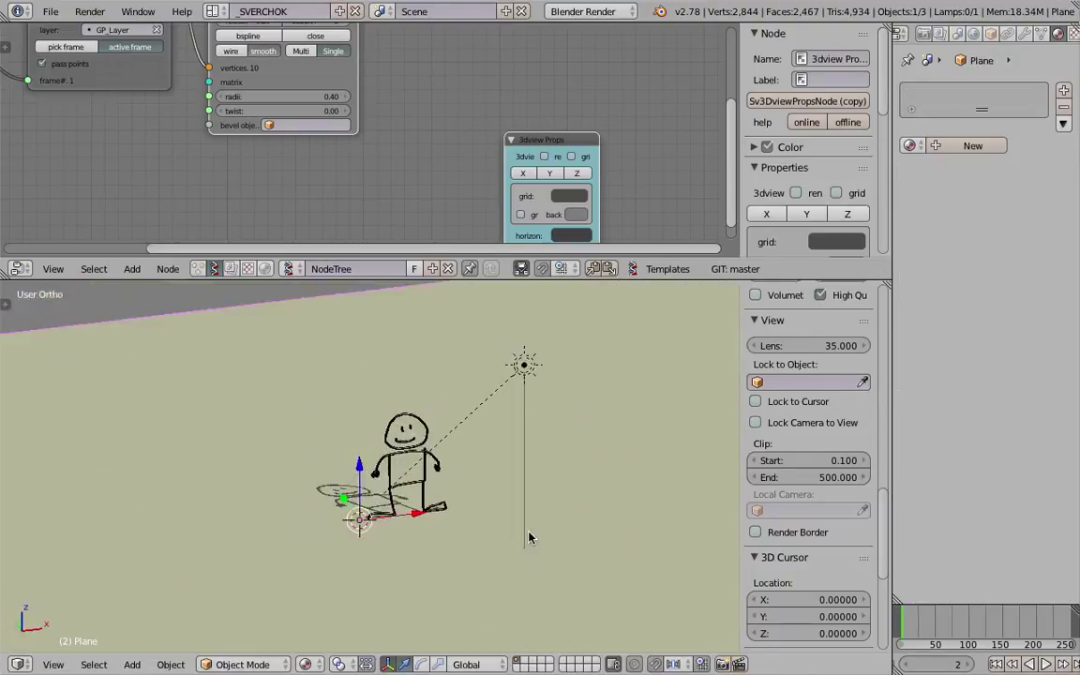
# Step: Inspect the character's shadow on the enlarged plane and save over sv_gp_shadow_001.blend
pyautogui.scroll(6, 409, 514)
pyautogui.moveTo(409, 514); pyautogui.dragTo(472, 520, button='middle')
pyautogui.hotkey('ctrl', 's')
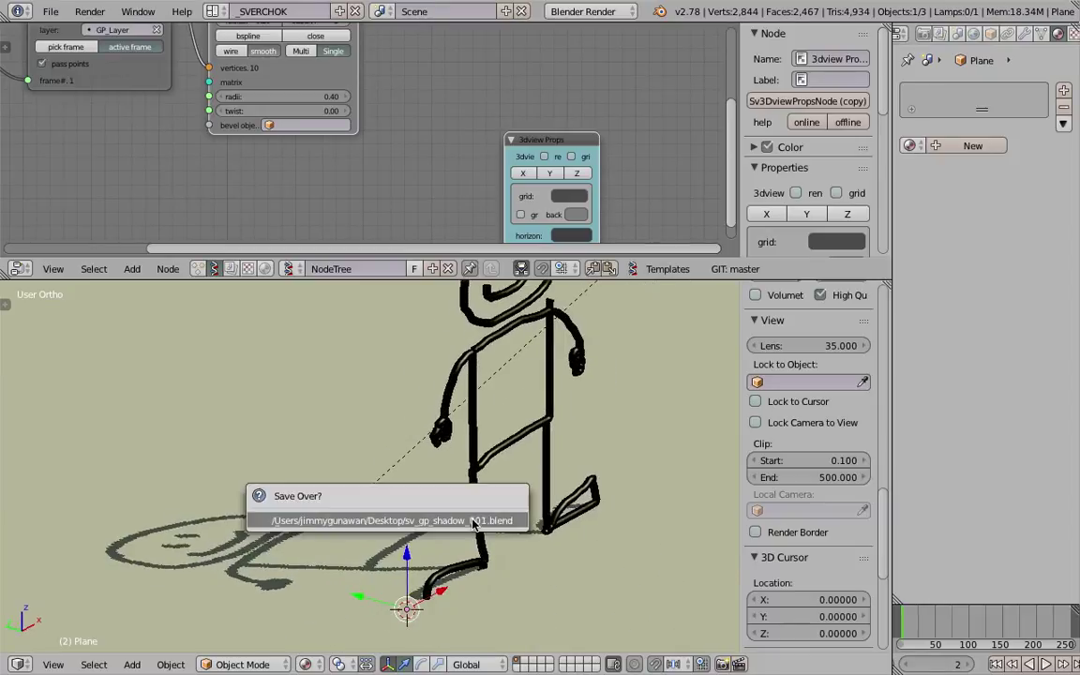
pyautogui.click(472, 520)
pyautogui.moveTo(343, 523); pyautogui.dragTo(328, 544, button='middle')
pyautogui.scroll(-3, 342, 525)
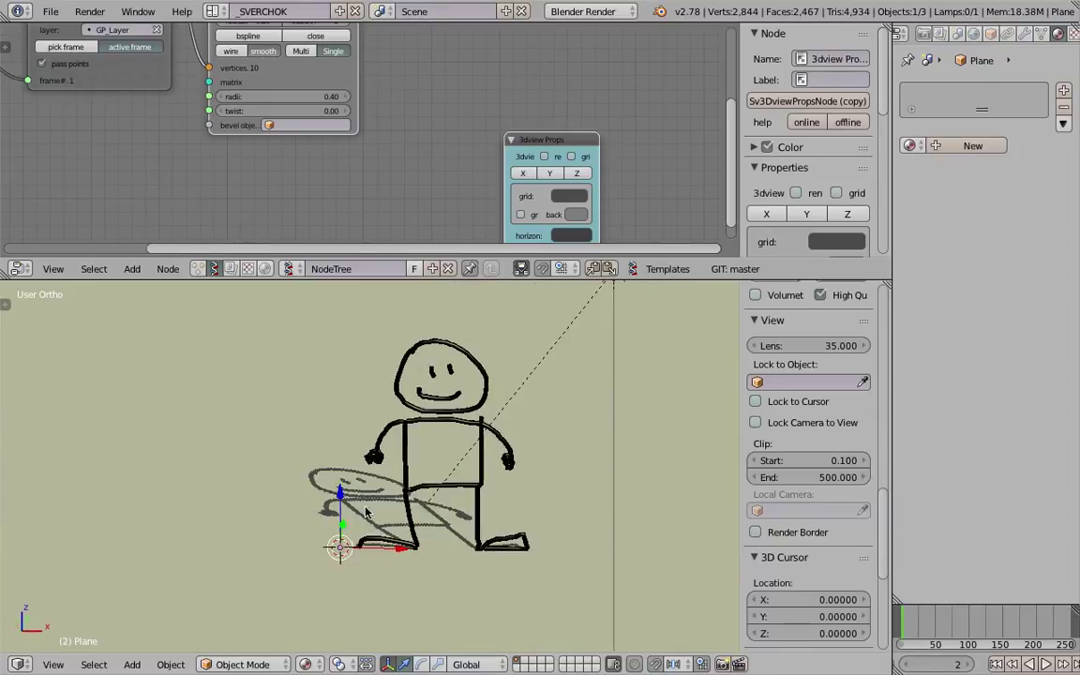
pyautogui.hotkey('ctrl', 's')
pyautogui.click(348, 511)
# Step: Select the Sun lamp, save the file again, and frame the character and its shadow in the viewport
pyautogui.moveTo(415, 466)
pyautogui.keyDown('shift'); pyautogui.mouseDown(button='middle')
pyautogui.moveTo(396, 485)
pyautogui.moveTo(409, 462)
pyautogui.mouseUp(button='middle'); pyautogui.keyUp('shift')
pyautogui.scroll(-2, 528, 381)
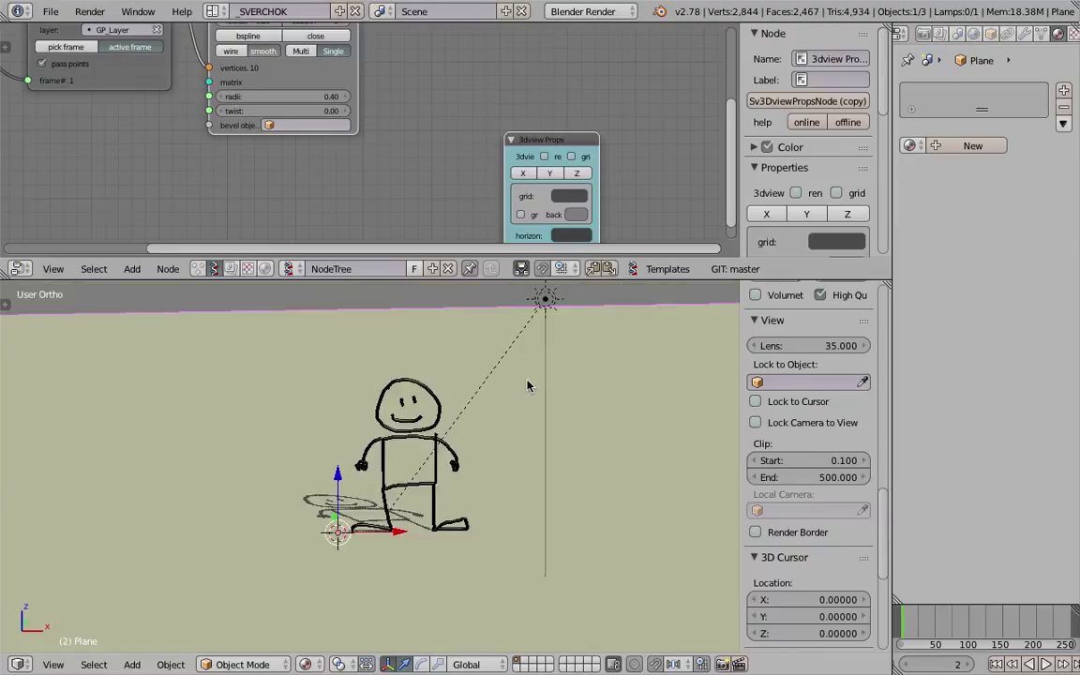
pyautogui.keyDown('shift'); pyautogui.moveTo(527, 381); pyautogui.dragTo(515, 402, button='middle'); pyautogui.keyUp('shift')
pyautogui.rightClick(533, 321)
pyautogui.scroll(2, 495, 389)
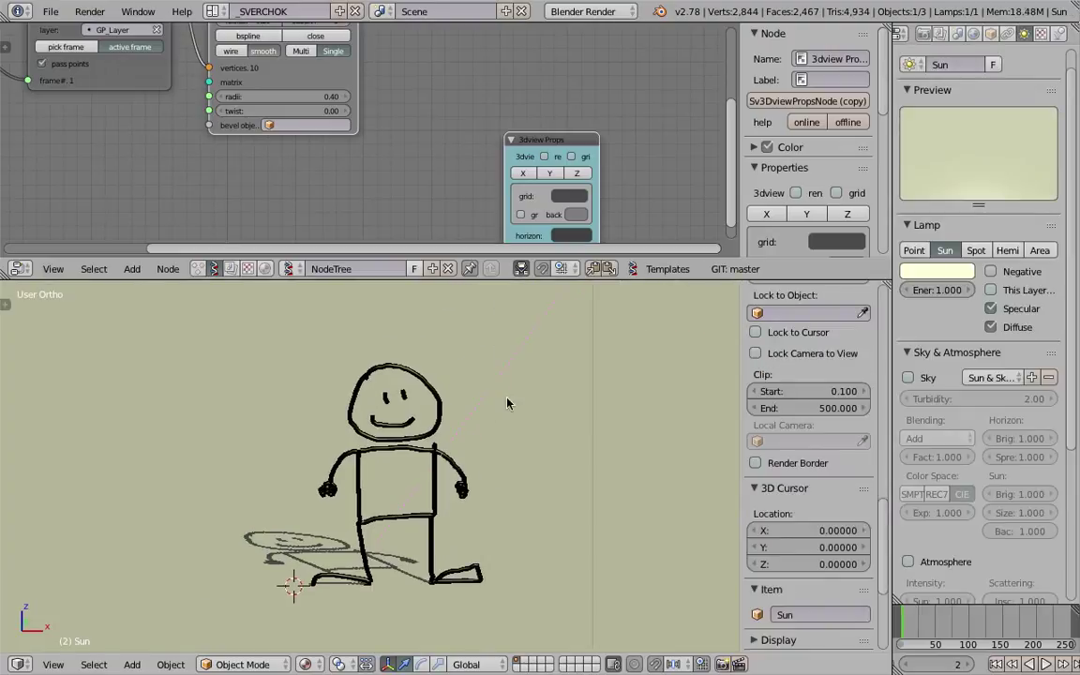
pyautogui.hotkey('ctrl', 's')
pyautogui.scroll(3, 496, 358)
pyautogui.keyDown('shift'); pyautogui.moveTo(493, 358); pyautogui.dragTo(503, 419, button='middle'); pyautogui.keyUp('shift')
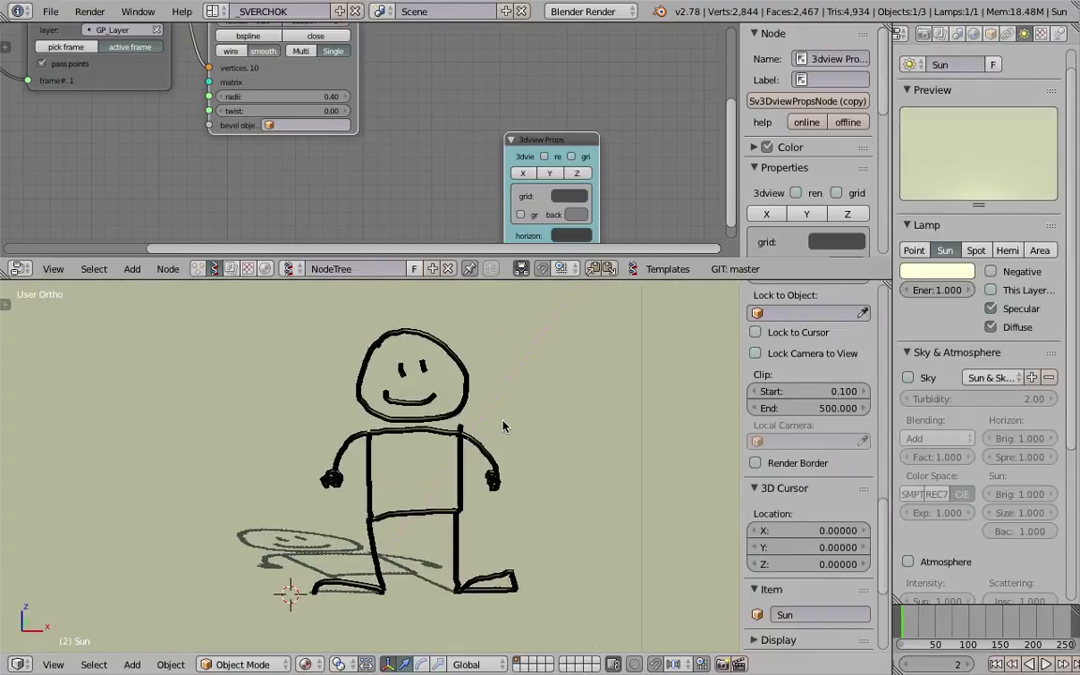
# Step: Save over the current file, scrub to frame 49, and switch the viewport to front view
pyautogui.hotkey('ctrl', 's')
pyautogui.click(503, 421)
pyautogui.moveTo(914, 625); pyautogui.dragTo(938, 628)
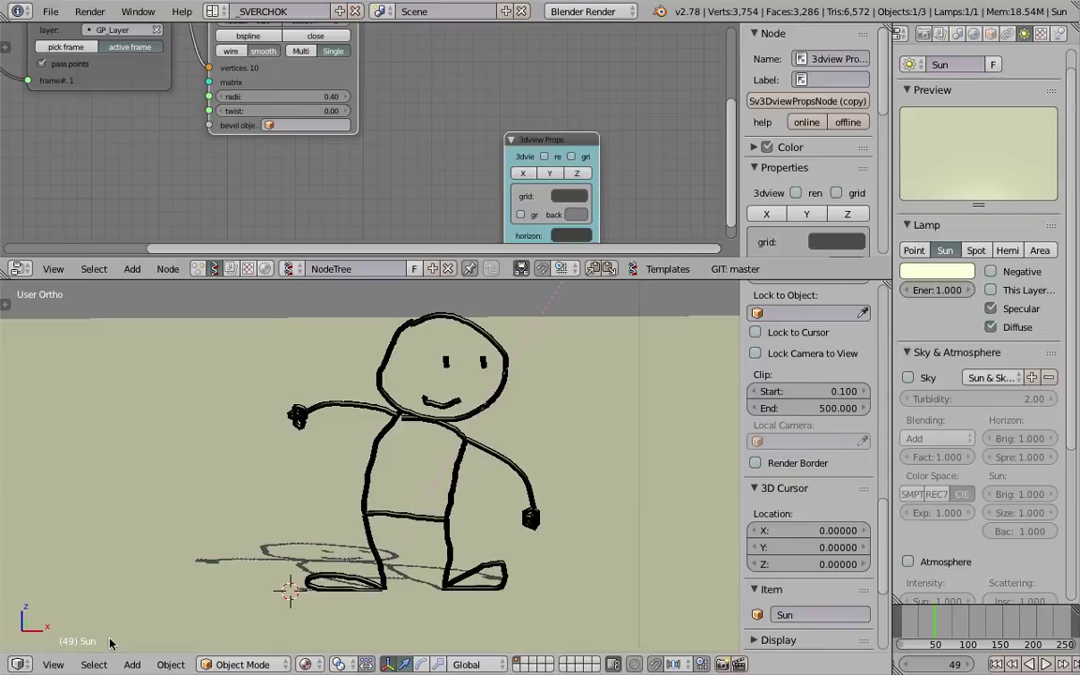
pyautogui.click(53, 664)
pyautogui.click(75, 552)
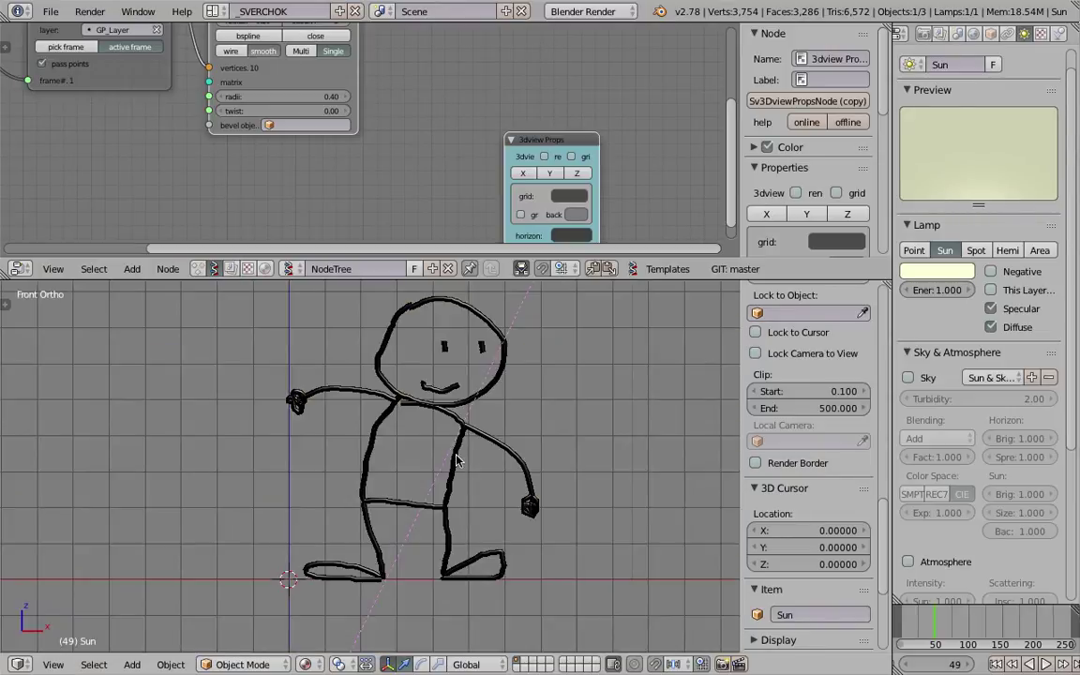
# Step: Show the GP_Layer strokes, hide the Polyline Viewer's tube geometry in the viewport, and enlarge the 3D view for drawing
pyautogui.scroll(20, 801, 392)
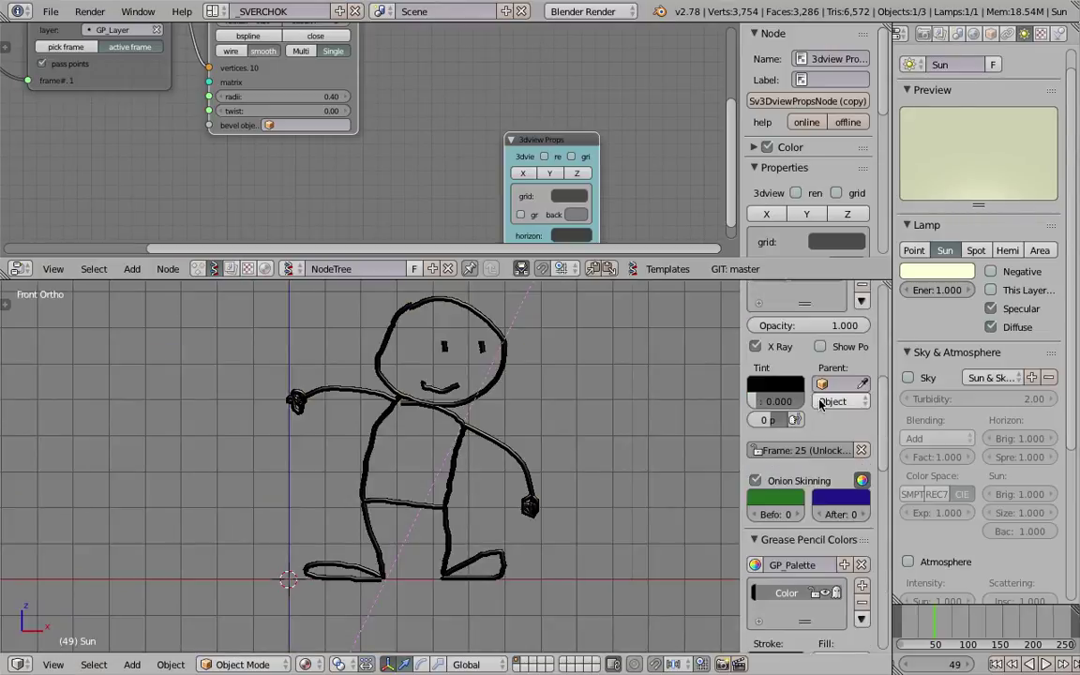
pyautogui.click(826, 444)
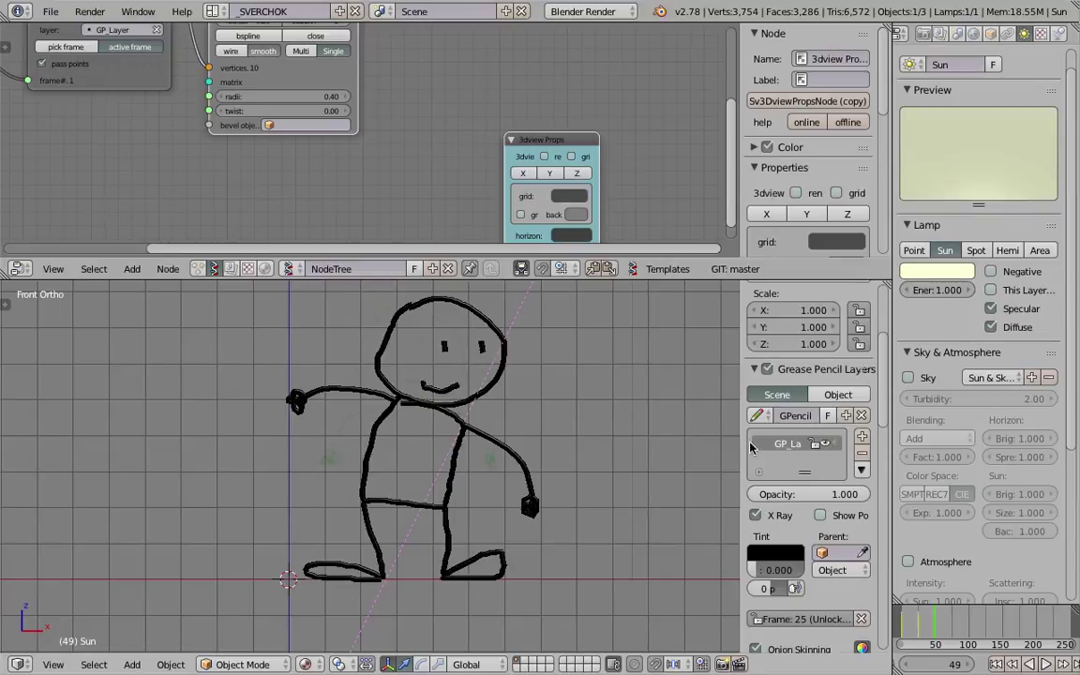
pyautogui.moveTo(378, 101); pyautogui.dragTo(469, 257, button='middle')
pyautogui.click(407, 102)
pyautogui.moveTo(540, 185); pyautogui.dragTo(545, 172, button='middle')
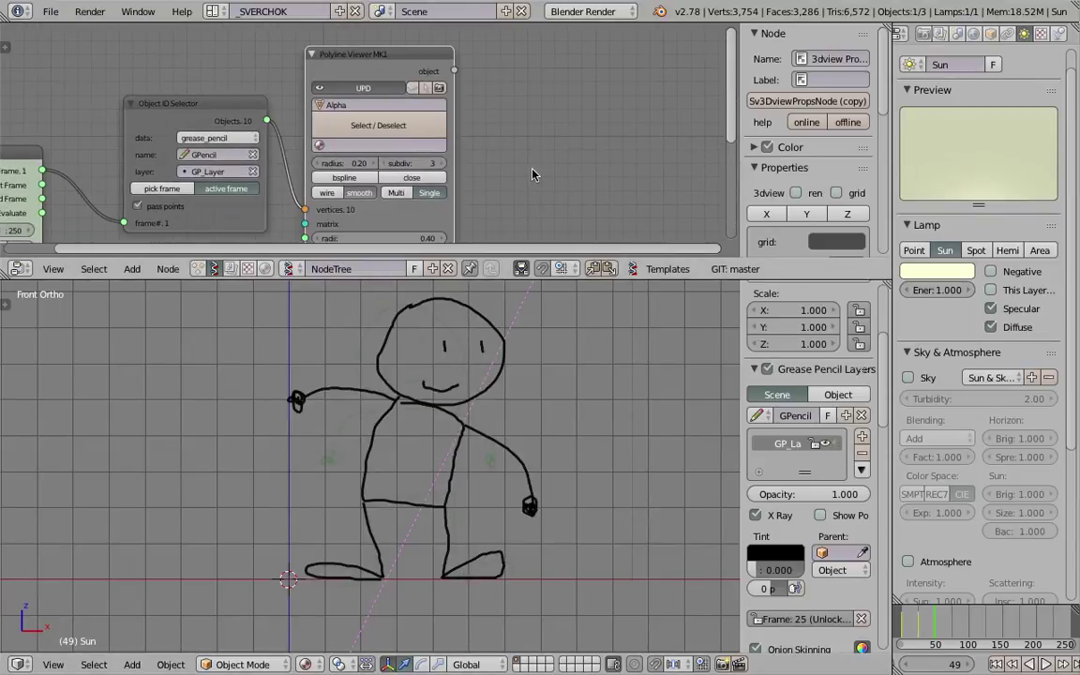
pyautogui.keyDown('shift'); pyautogui.moveTo(523, 440); pyautogui.dragTo(518, 453, button='middle'); pyautogui.keyUp('shift')
pyautogui.keyDown('shift'); pyautogui.moveTo(454, 438); pyautogui.dragTo(448, 450, button='middle'); pyautogui.keyUp('shift')
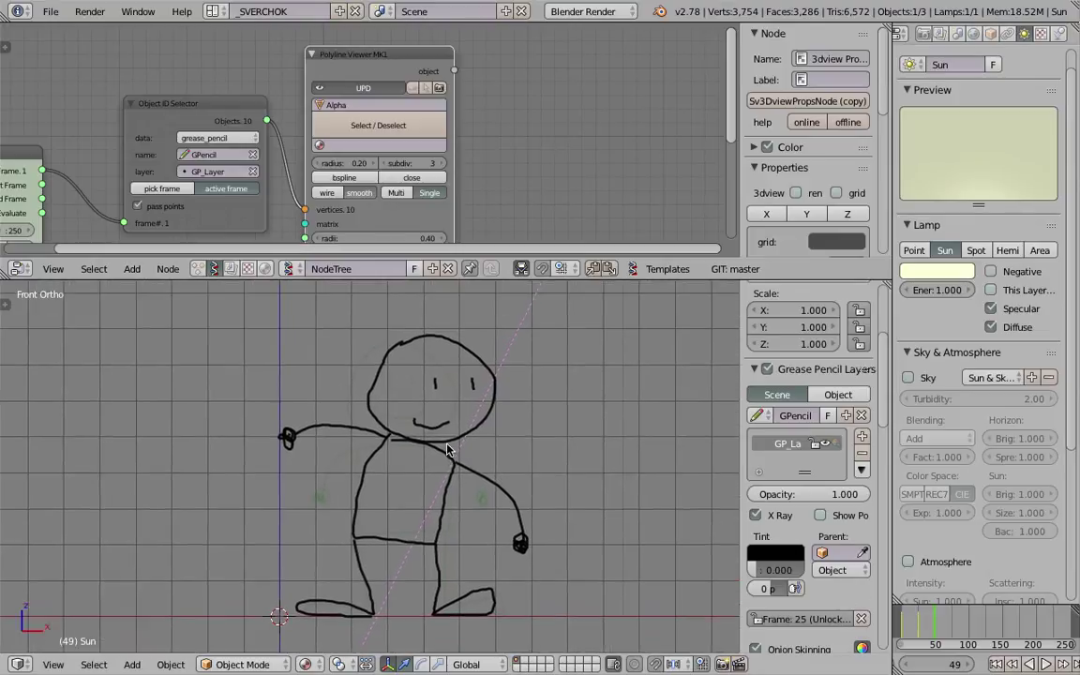
pyautogui.moveTo(536, 279); pyautogui.dragTo(525, 201)
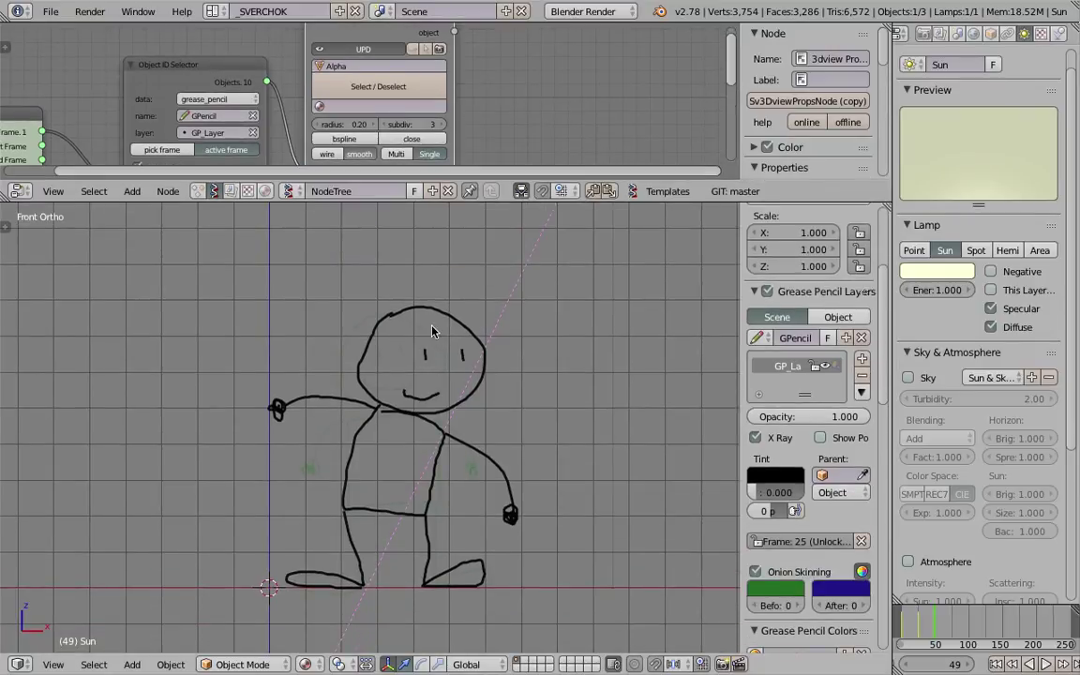
# Step: Draw a new Grease Pencil pose on frame 49: surprised face, forward-leaning torso, and two legs with feet
pyautogui.moveTo(432, 331)
pyautogui.mouseDown()
pyautogui.moveTo(424, 414)
pyautogui.moveTo(474, 436)
pyautogui.moveTo(523, 393)
pyautogui.moveTo(475, 321)
pyautogui.moveTo(424, 327)
pyautogui.mouseUp()
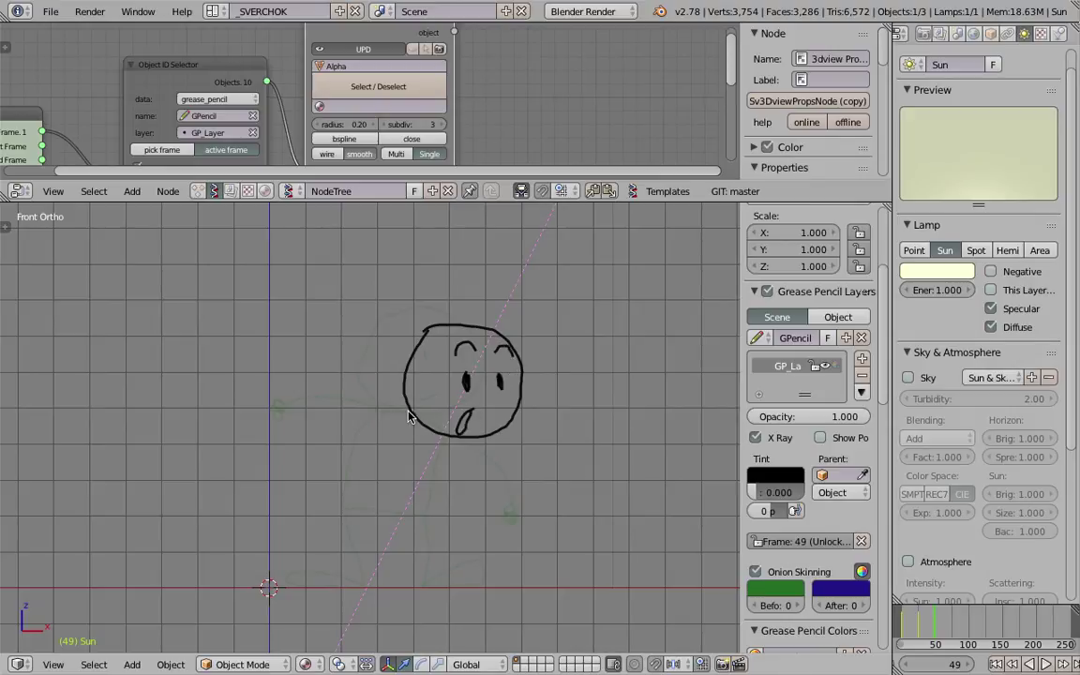
pyautogui.moveTo(393, 423)
pyautogui.mouseDown()
pyautogui.moveTo(343, 491)
pyautogui.moveTo(384, 513)
pyautogui.mouseUp()
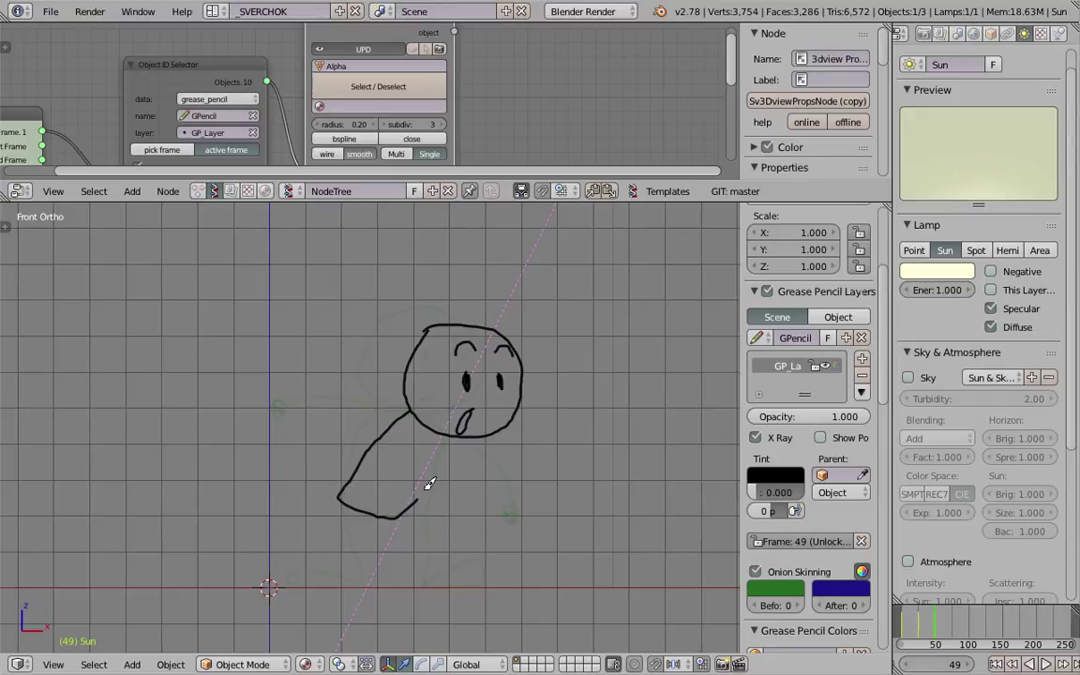
pyautogui.moveTo(429, 483); pyautogui.dragTo(458, 435)
pyautogui.moveTo(323, 507)
pyautogui.mouseDown()
pyautogui.moveTo(239, 560)
pyautogui.moveTo(217, 497)
pyautogui.moveTo(235, 561)
pyautogui.mouseUp()
pyautogui.moveTo(392, 522)
pyautogui.mouseDown()
pyautogui.moveTo(348, 558)
pyautogui.moveTo(397, 574)
pyautogui.moveTo(315, 580)
pyautogui.mouseUp()
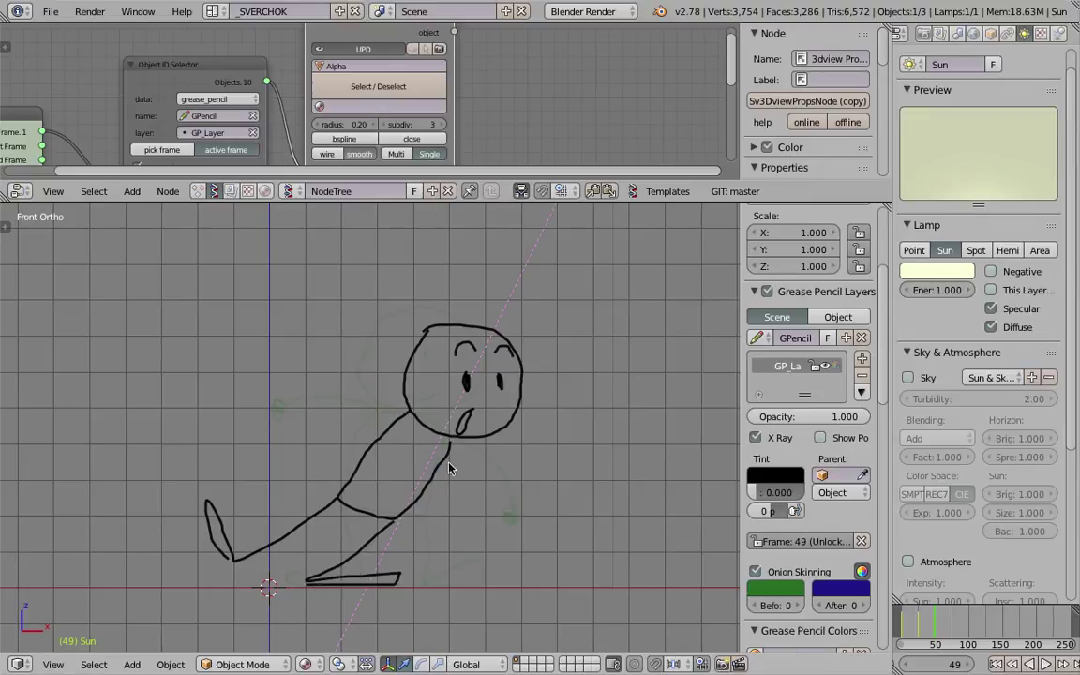
# Step: In Edit Strokes mode, move all strokes of the new pose about 2.5 units along X and slightly up, and return to Object Mode
pyautogui.press('Tab')
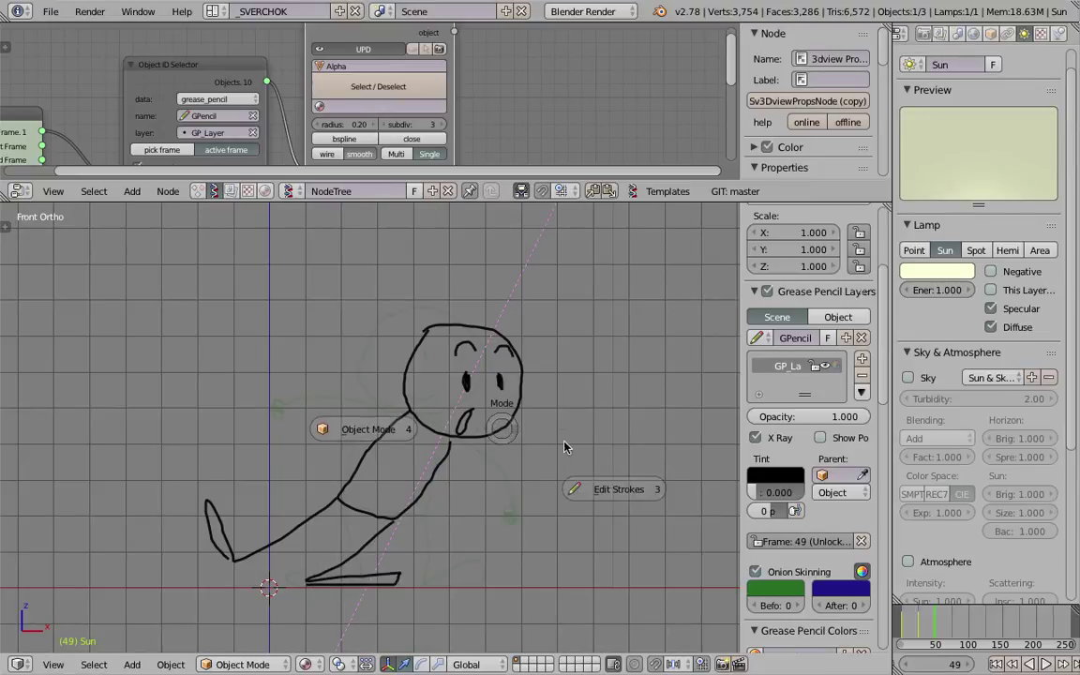
pyautogui.click(564, 447)
pyautogui.press('a')
pyautogui.press('g')
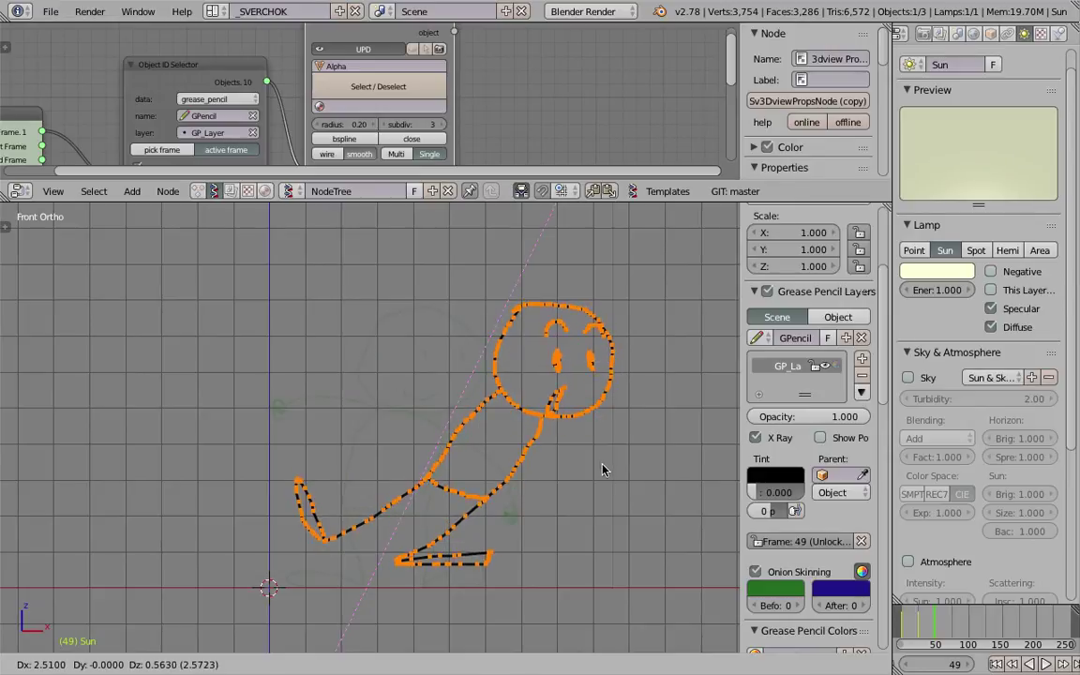
pyautogui.click(608, 467)
pyautogui.press('Tab')
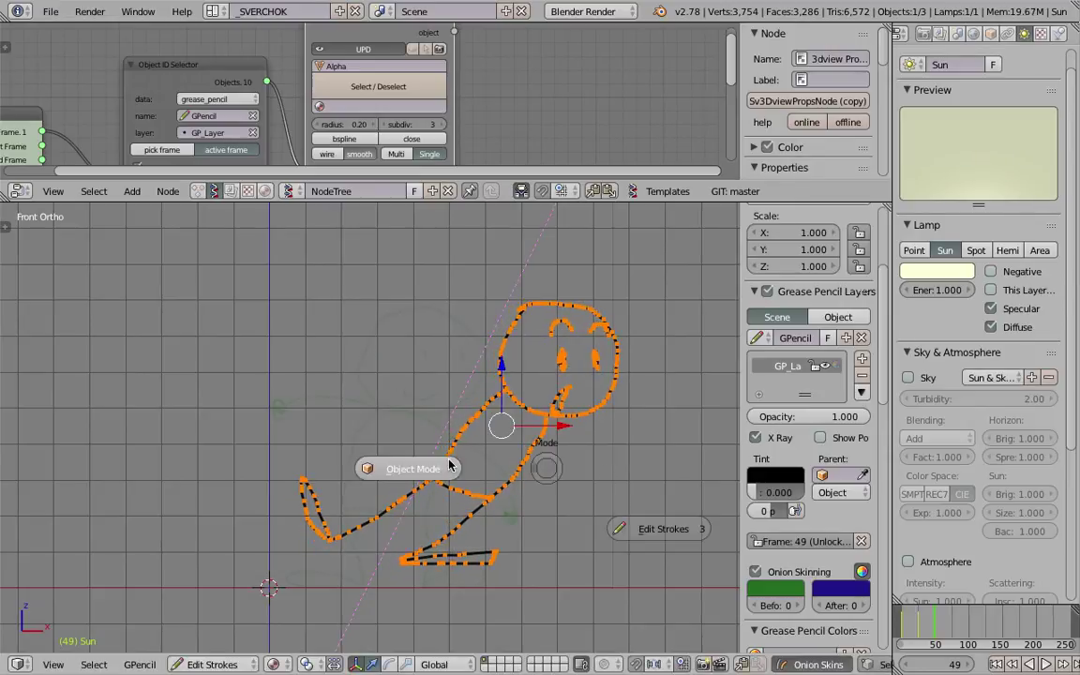
pyautogui.click(450, 464)
# Step: Erase the front leg of the frame 49 pose and redraw it bent at the knee with a new foot
pyautogui.moveTo(459, 529)
pyautogui.mouseDown(button='right')
pyautogui.moveTo(458, 549)
pyautogui.moveTo(407, 562)
pyautogui.mouseUp(button='right')
pyautogui.moveTo(485, 571); pyautogui.dragTo(454, 568, button='right')
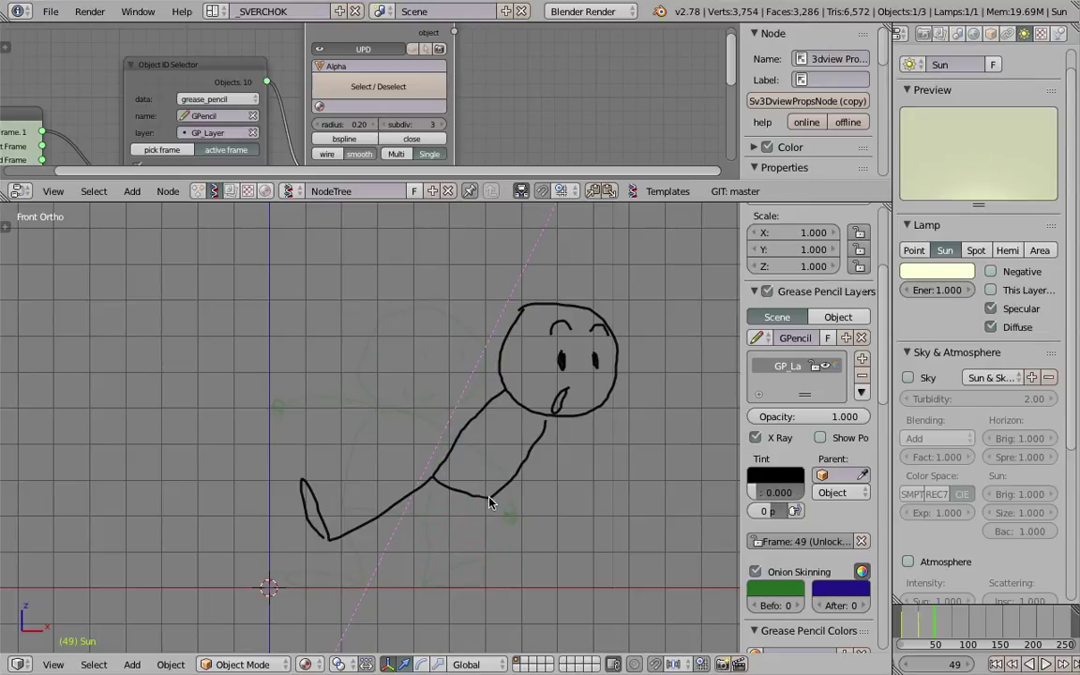
pyautogui.moveTo(488, 503)
pyautogui.mouseDown()
pyautogui.moveTo(559, 493)
pyautogui.moveTo(503, 539)
pyautogui.moveTo(539, 562)
pyautogui.moveTo(478, 552)
pyautogui.mouseUp()
# Step: Draw a forward-pointing arm and a raised back arm with scribbled hands, and replace the rear leg with a bent running leg
pyautogui.moveTo(543, 423); pyautogui.dragTo(619, 416)
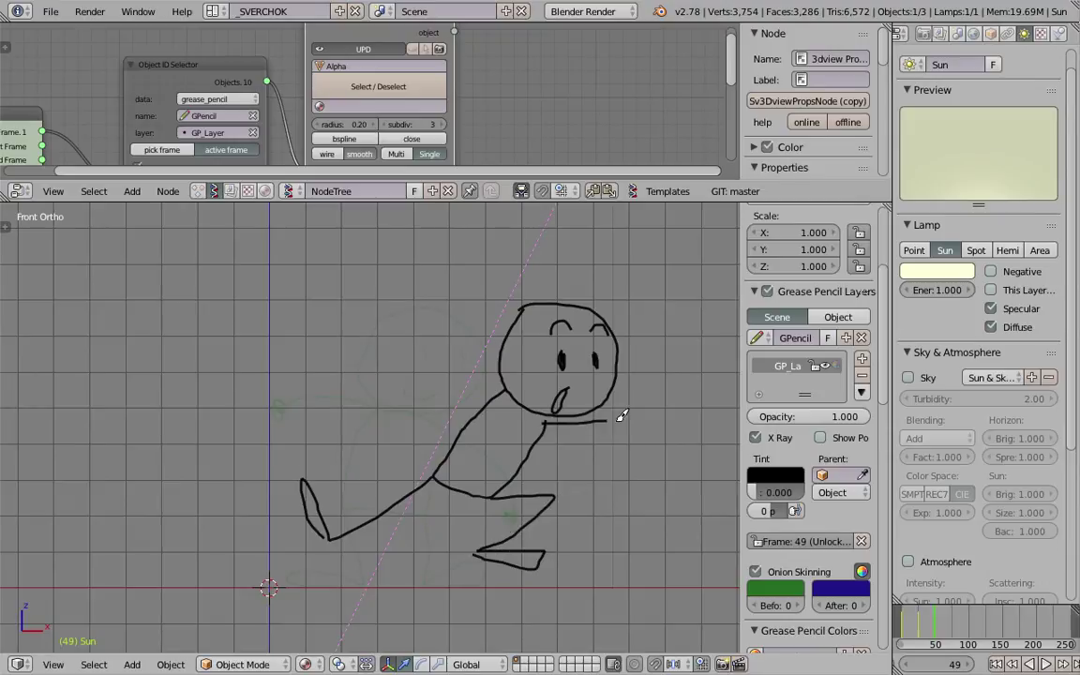
pyautogui.keyDown('shift'); pyautogui.moveTo(645, 423); pyautogui.dragTo(564, 416, button='middle'); pyautogui.keyUp('shift')
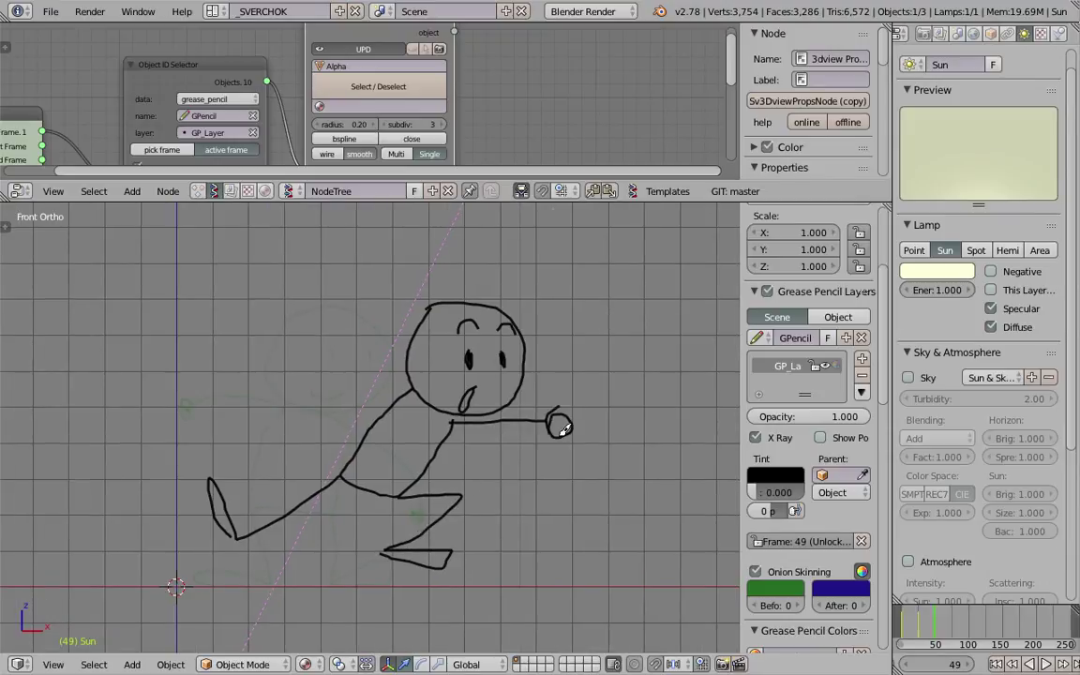
pyautogui.moveTo(561, 428); pyautogui.dragTo(565, 413)
pyautogui.moveTo(403, 397); pyautogui.dragTo(329, 342)
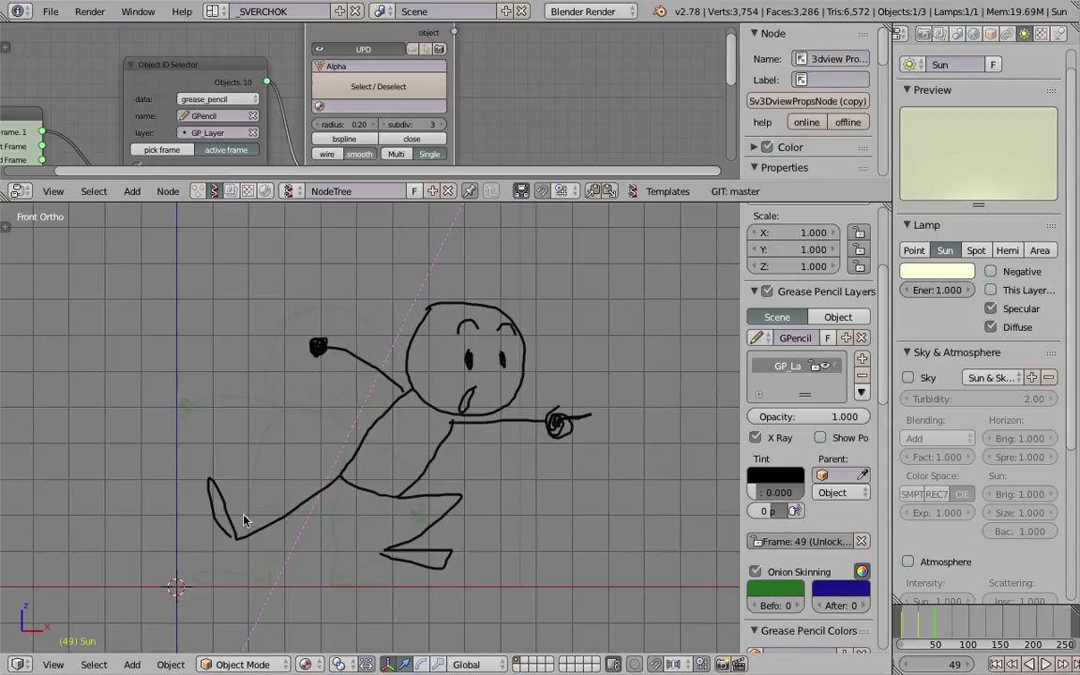
pyautogui.moveTo(234, 511)
pyautogui.mouseDown(button='right')
pyautogui.moveTo(216, 488)
pyautogui.moveTo(214, 527)
pyautogui.mouseUp(button='right')
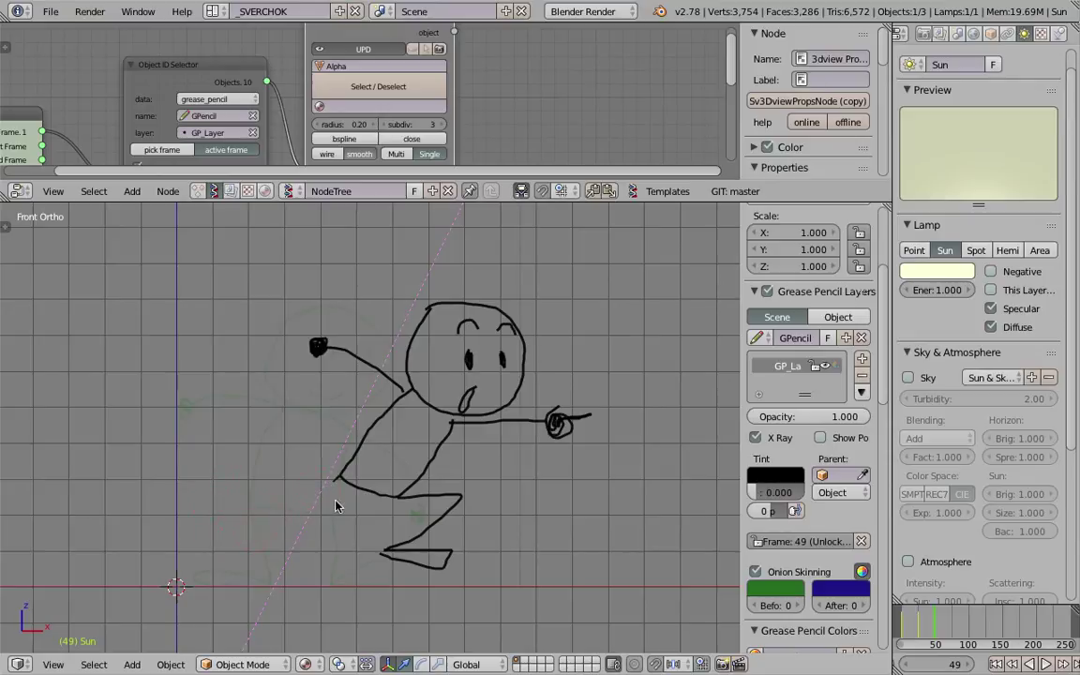
pyautogui.moveTo(336, 483)
pyautogui.mouseDown()
pyautogui.moveTo(253, 427)
pyautogui.moveTo(260, 502)
pyautogui.moveTo(242, 497)
pyautogui.moveTo(271, 525)
pyautogui.mouseUp()
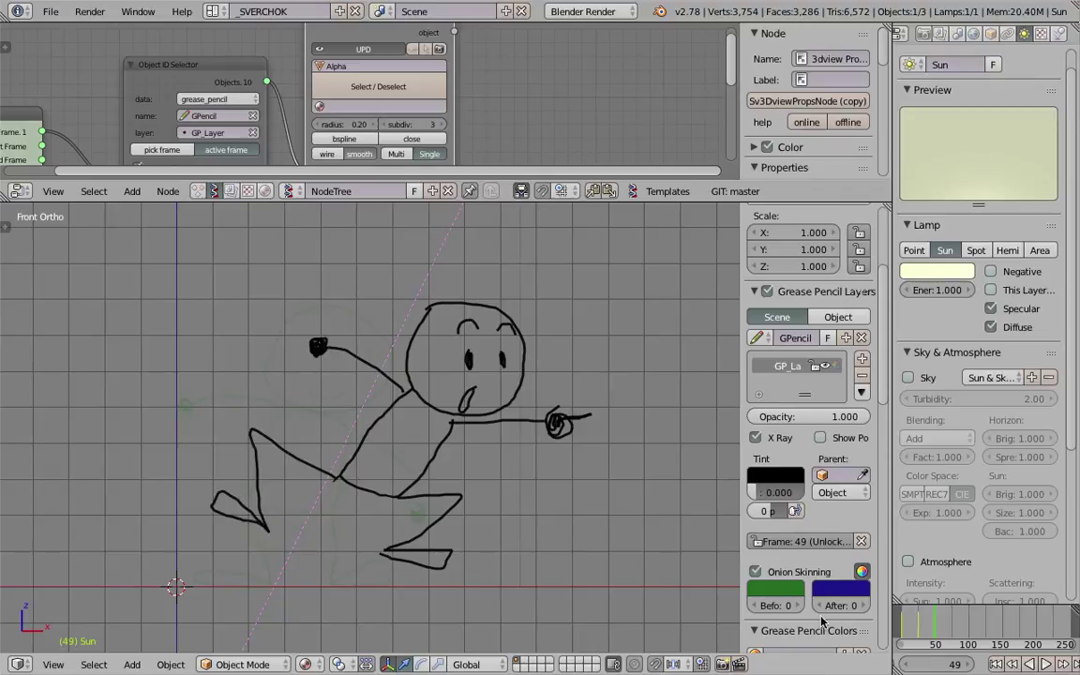
# Step: Play the animation and scrub through the timeline to check the new running pose
pyautogui.click(904, 626)
pyautogui.hotkey('alt', 'a')
pyautogui.moveTo(926, 625)
pyautogui.mouseDown()
pyautogui.moveTo(951, 620)
pyautogui.moveTo(913, 620)
pyautogui.moveTo(938, 626)
pyautogui.mouseUp()
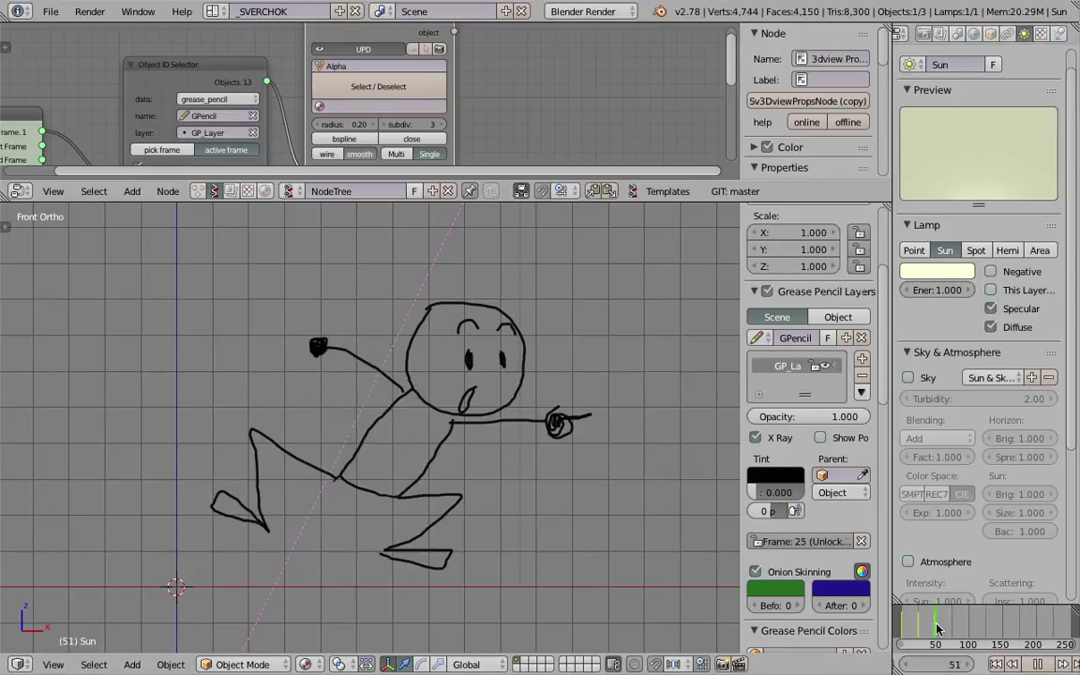
# Step: Show the Polyline Viewer's tube geometry in the viewport again, save the file, and orbit to reveal the character's shadow
pyautogui.hotkey('ctrl', 's')
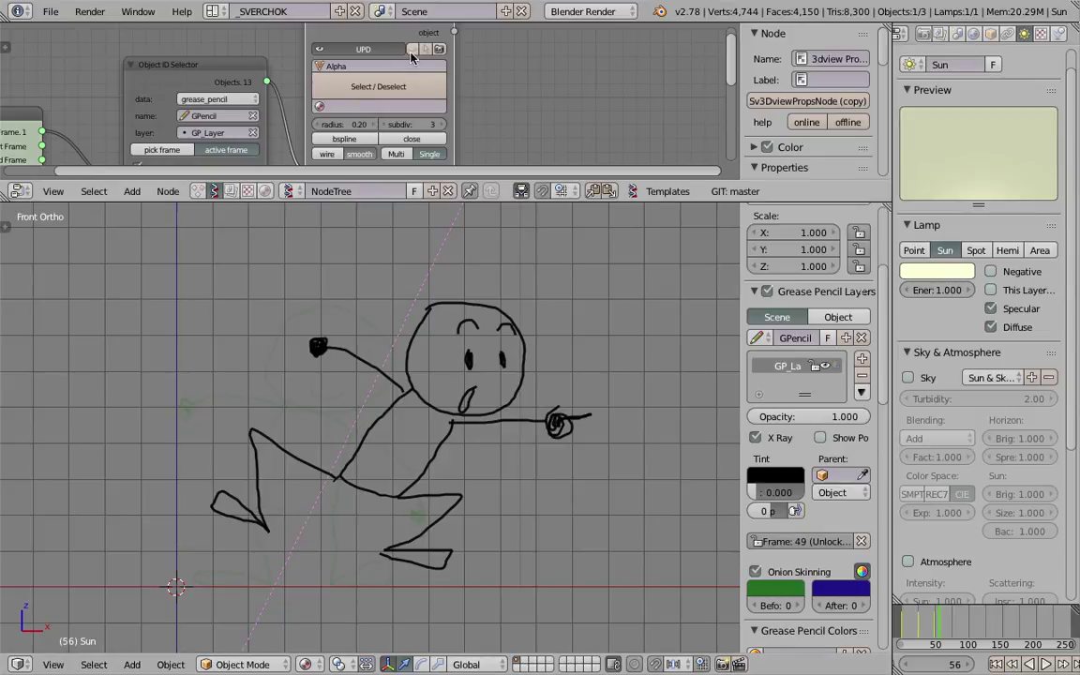
pyautogui.click(410, 49)
pyautogui.hotkey('ctrl', 's')
pyautogui.moveTo(370, 438); pyautogui.dragTo(455, 375, button='middle')
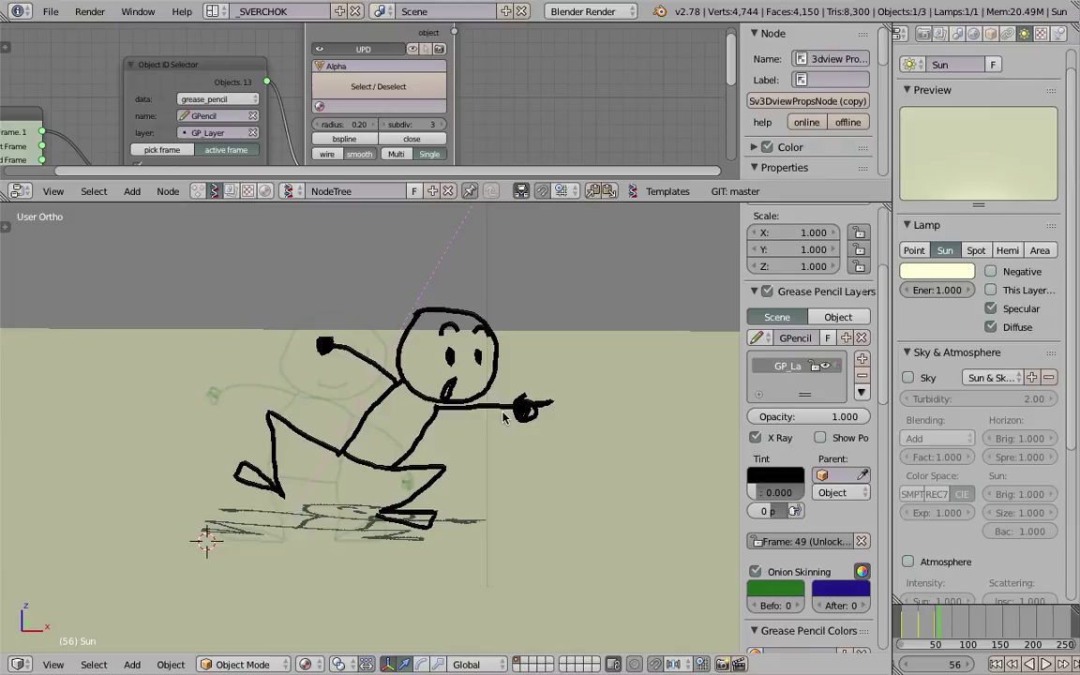
# Step: Play the animation with its shadows and step back and forth between frames 24 and 26 to compare the poses
pyautogui.click(915, 620)
pyautogui.moveTo(914, 620); pyautogui.dragTo(939, 622)
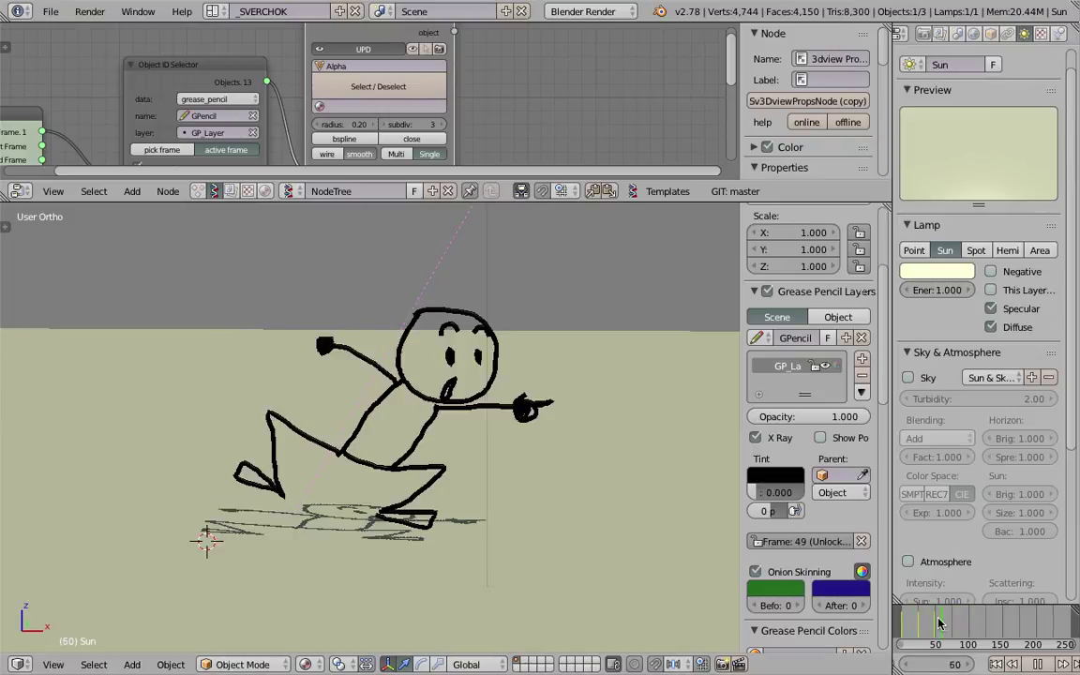
pyautogui.click(1037, 663)
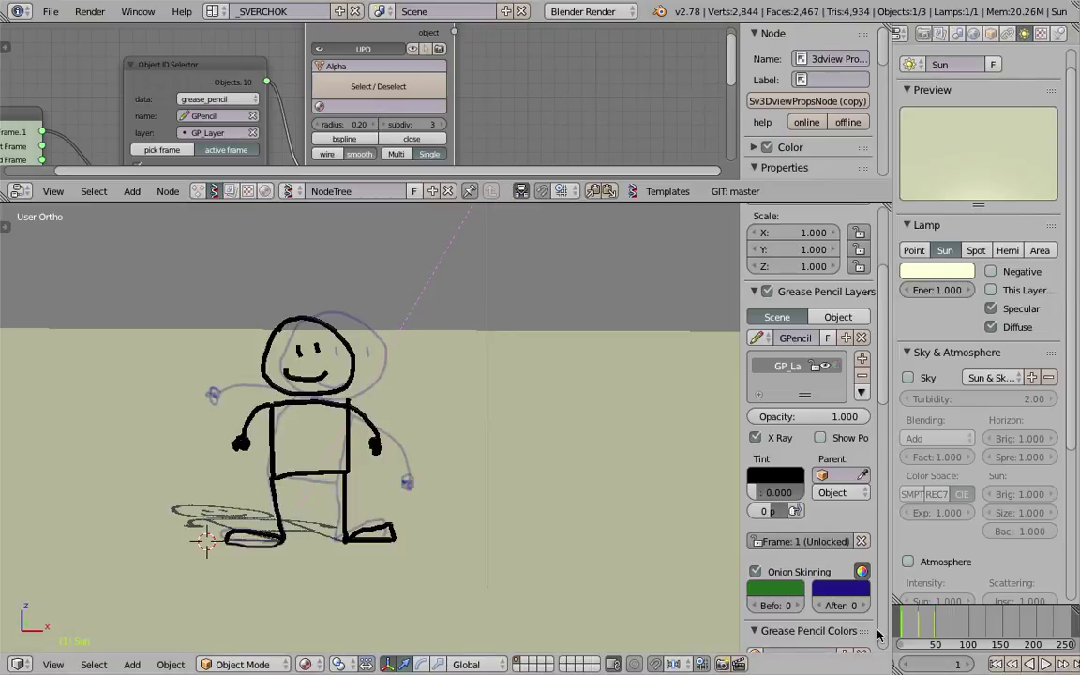
pyautogui.moveTo(916, 621); pyautogui.dragTo(922, 630)
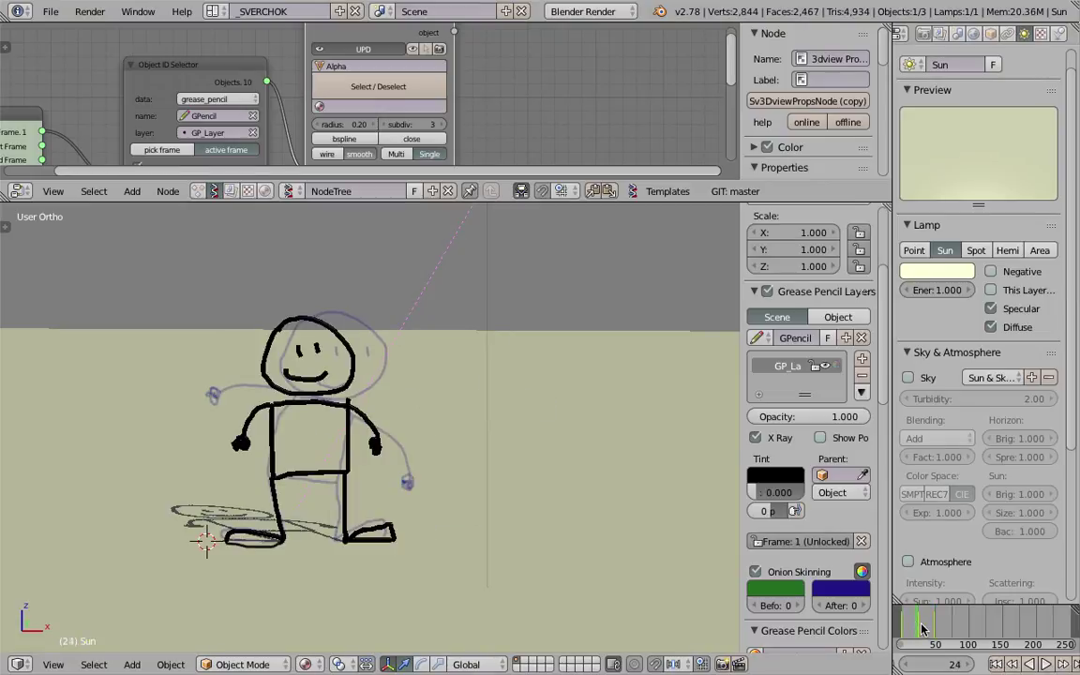
pyautogui.press('Right')
pyautogui.press('Left')
pyautogui.press('Right')
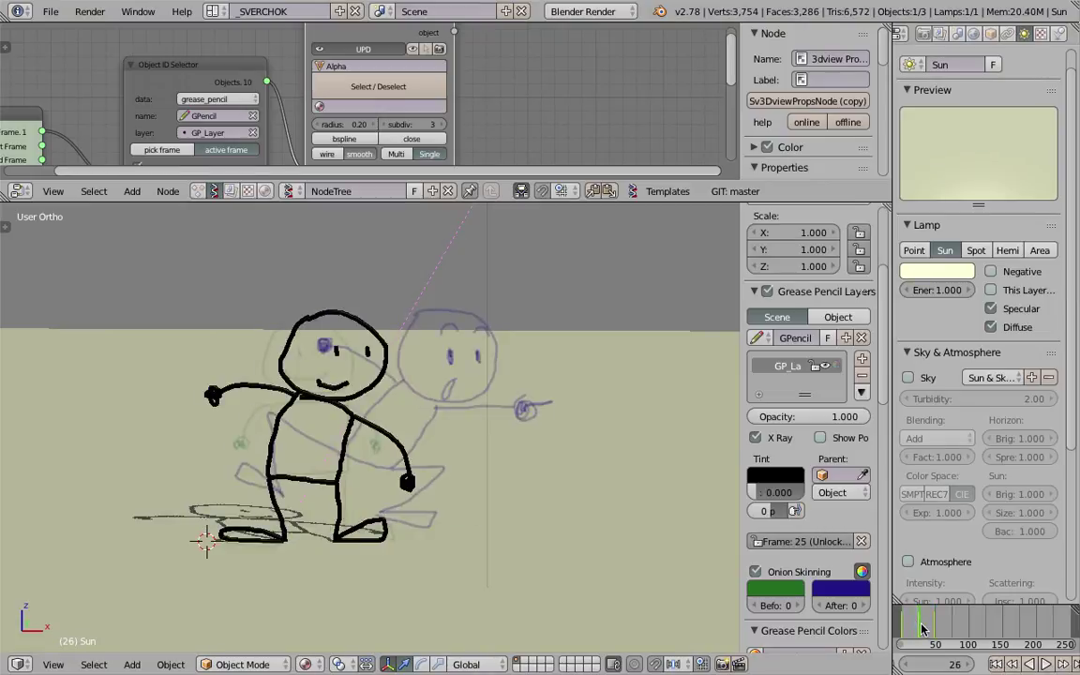
pyautogui.press('Left')
pyautogui.press('Left')
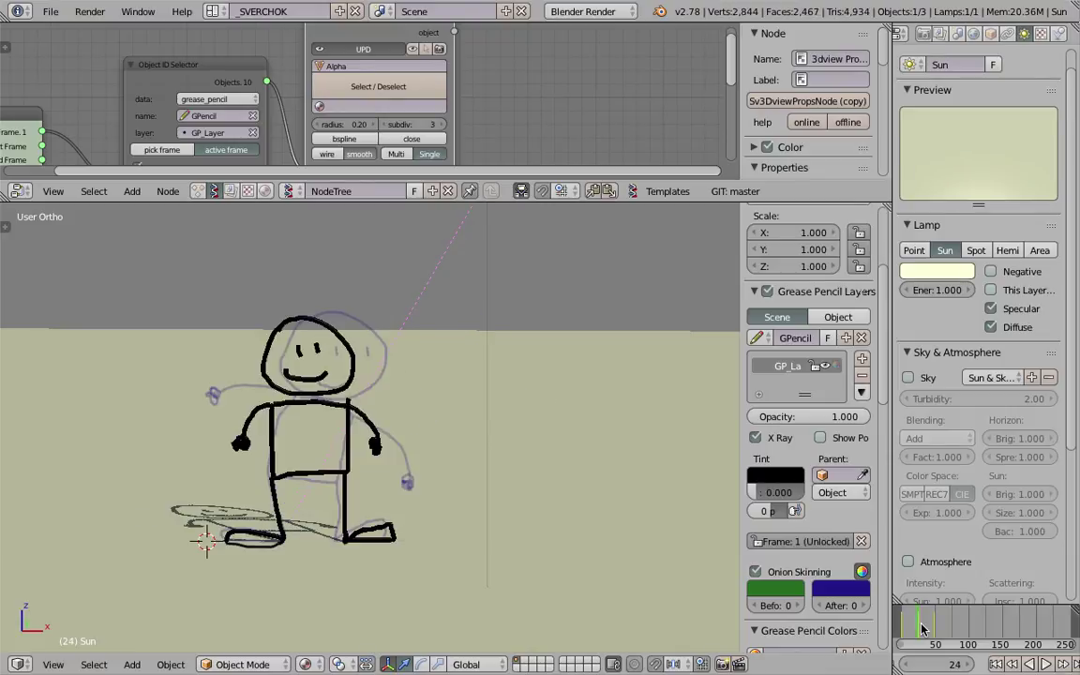
pyautogui.press('Right')
pyautogui.press('Right')
pyautogui.press('Left')
pyautogui.press('Left')
# Step: Turn off onion skinning for the Grease Pencil layer and scrub the timeline back to frame 7
pyautogui.click(921, 627)
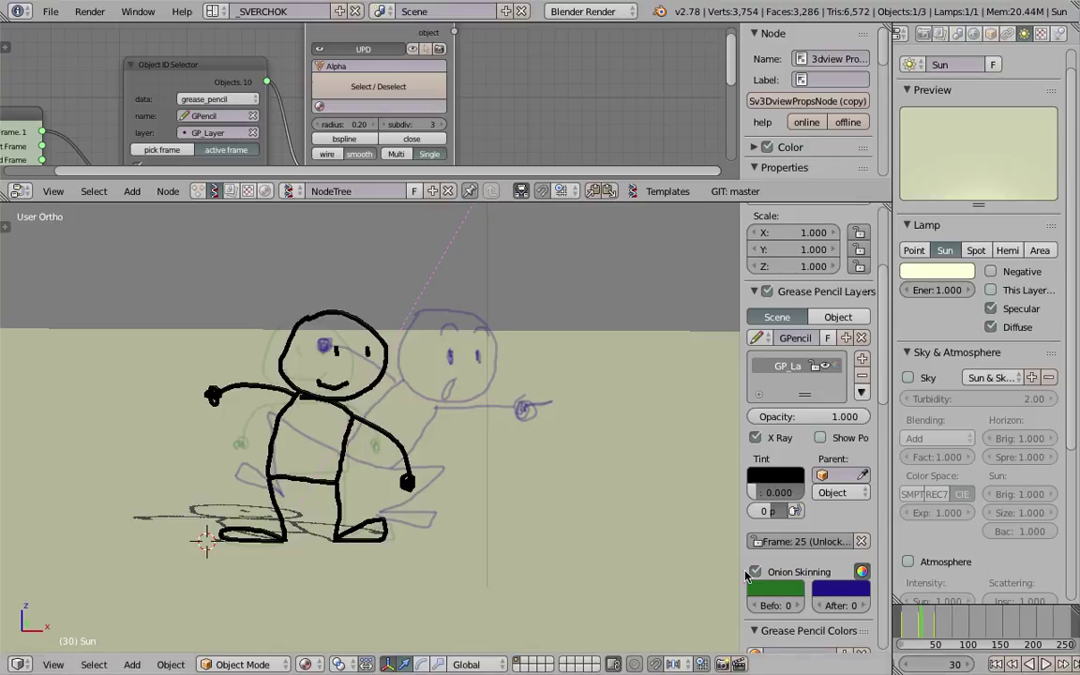
pyautogui.click(757, 573)
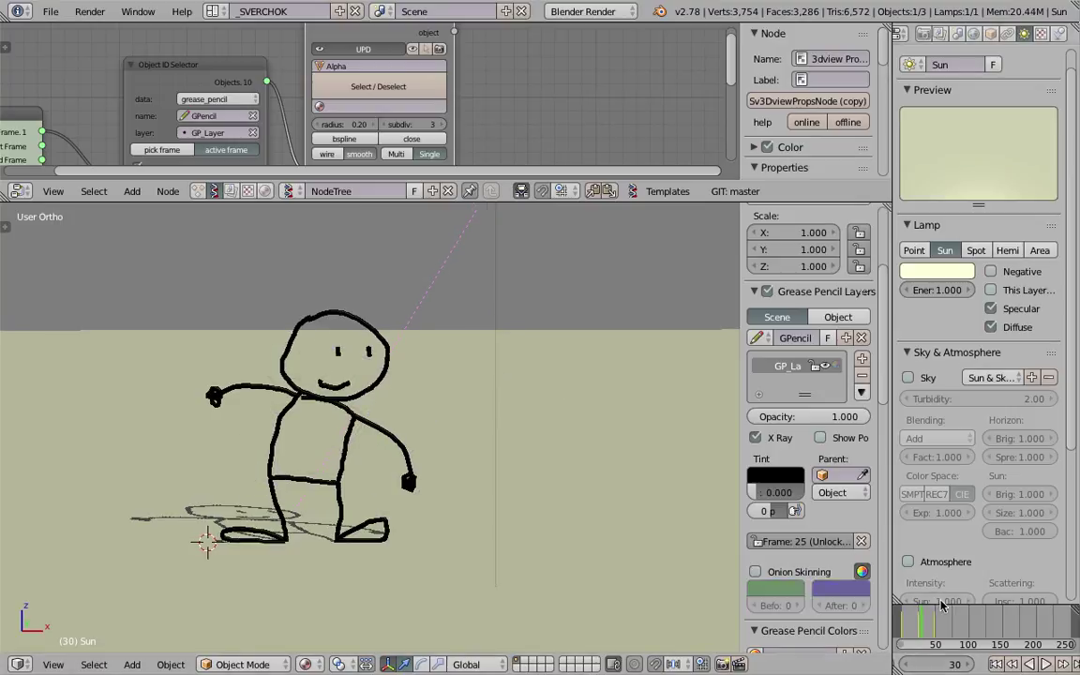
pyautogui.click(916, 623)
pyautogui.moveTo(915, 623)
pyautogui.mouseDown()
pyautogui.moveTo(976, 631)
pyautogui.moveTo(907, 620)
pyautogui.mouseUp()
# Step: Frame the character with its shadow and switch the viewport shading to Rendered
pyautogui.scroll(4, 537, 422)
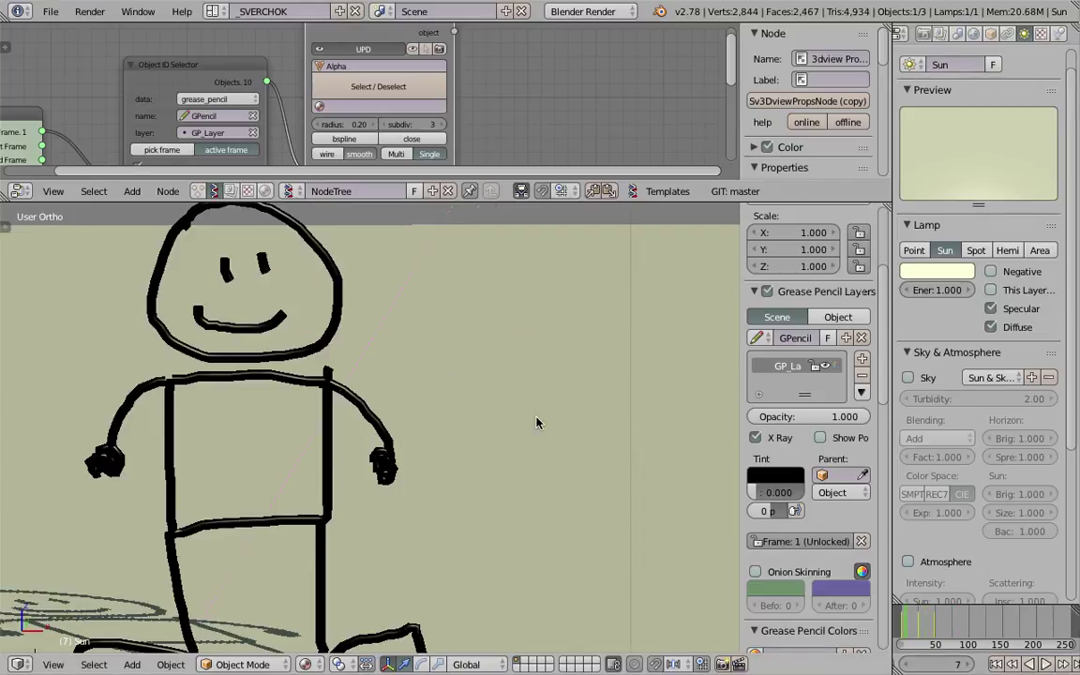
pyautogui.moveTo(458, 407)
pyautogui.keyDown('shift'); pyautogui.mouseDown(button='middle')
pyautogui.moveTo(506, 379)
pyautogui.moveTo(440, 416)
pyautogui.moveTo(461, 402)
pyautogui.mouseUp(button='middle'); pyautogui.keyUp('shift')
pyautogui.scroll(-3, 502, 384)
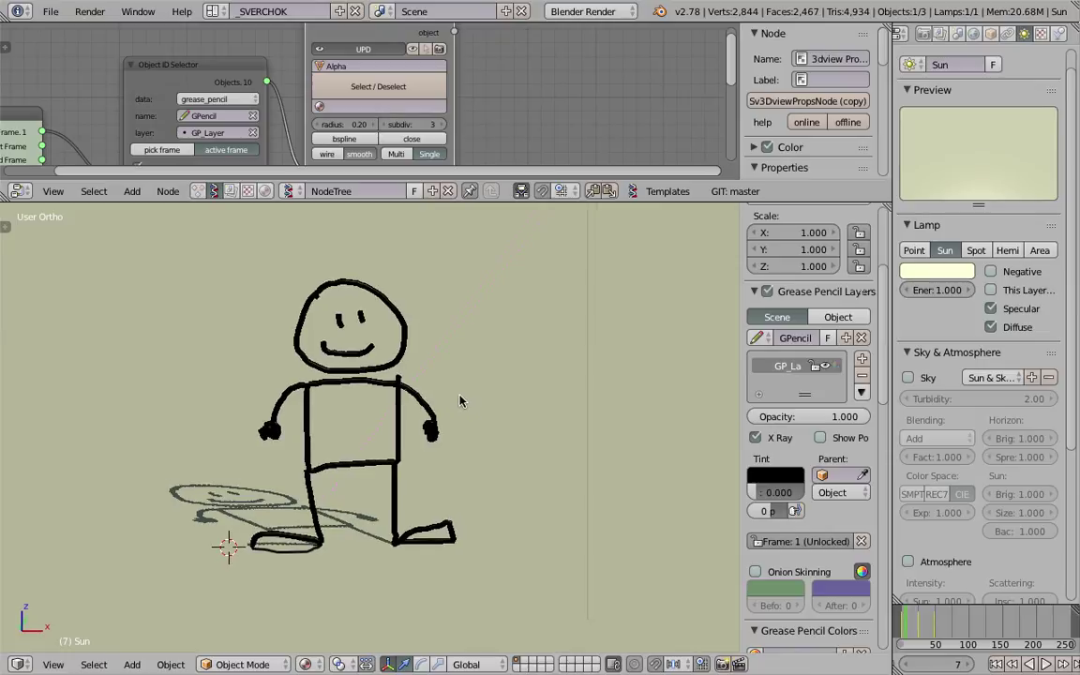
pyautogui.click(309, 663)
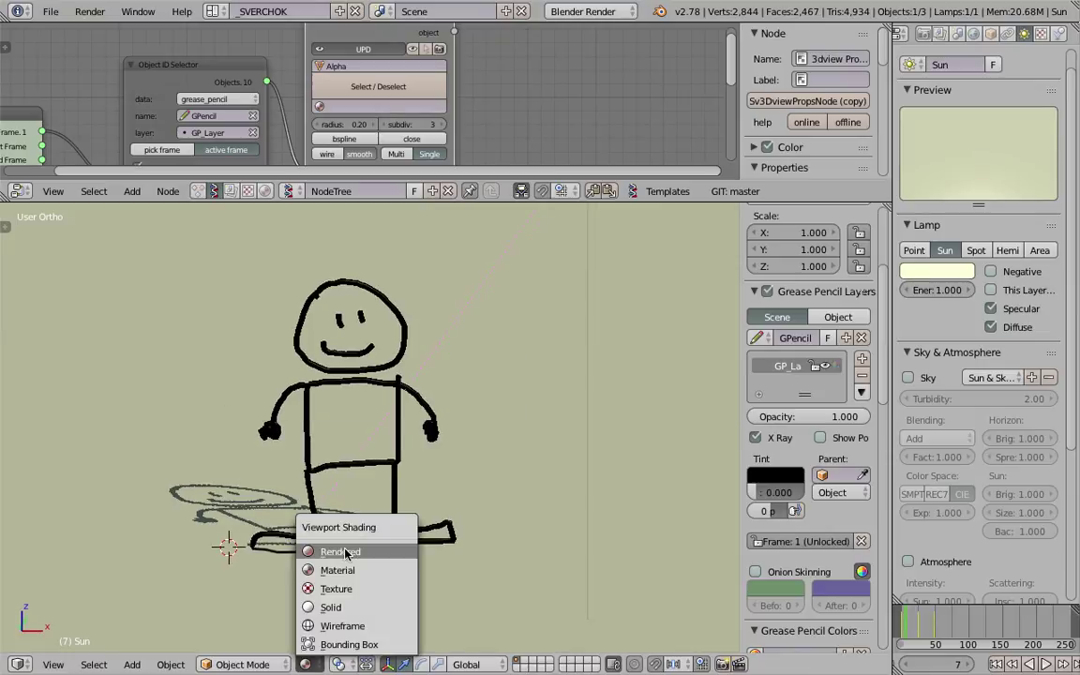
pyautogui.click(340, 552)
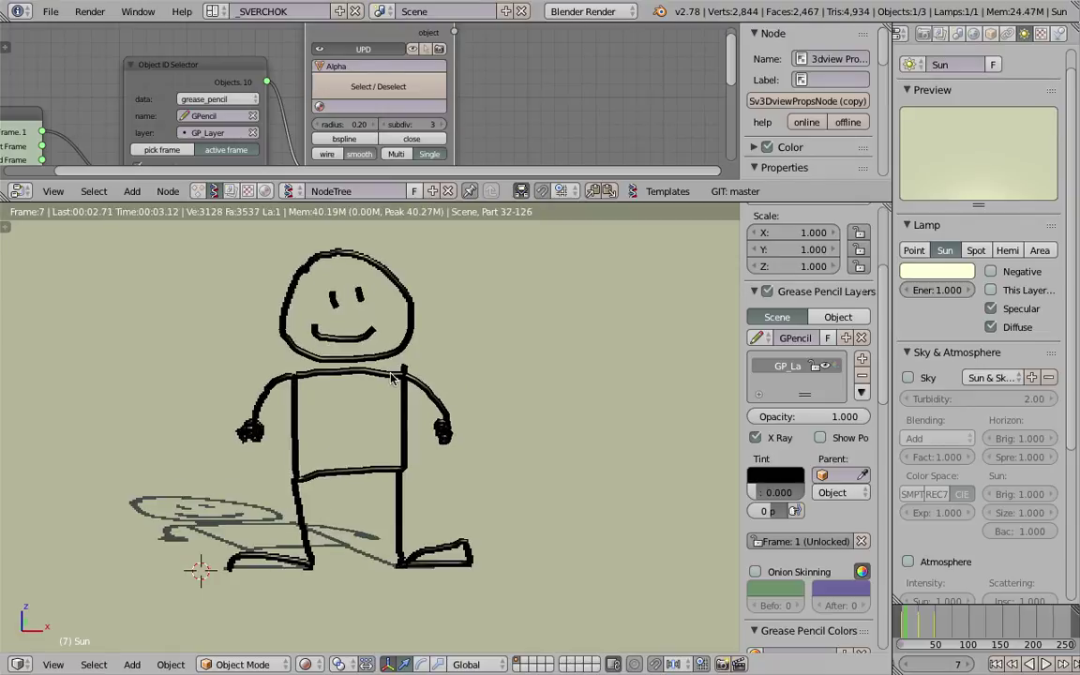
# Step: Raise the Sun lamp's ray shadow soft size to 0.128
pyautogui.scroll(-6, 967, 422)
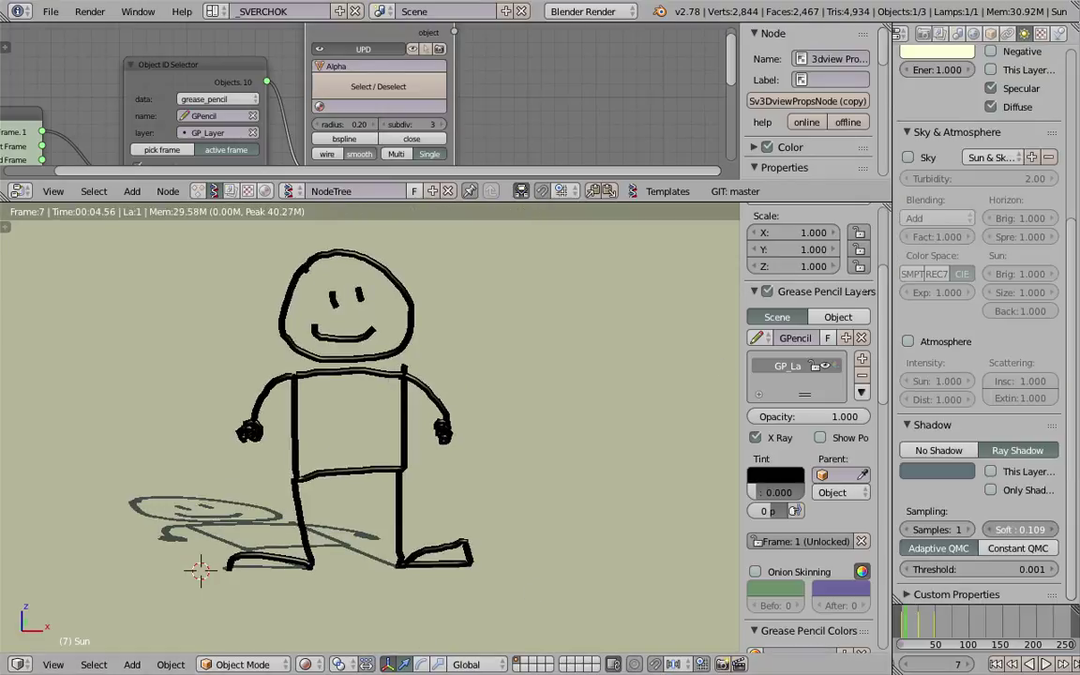
pyautogui.moveTo(1024, 530); pyautogui.dragTo(1035, 530)
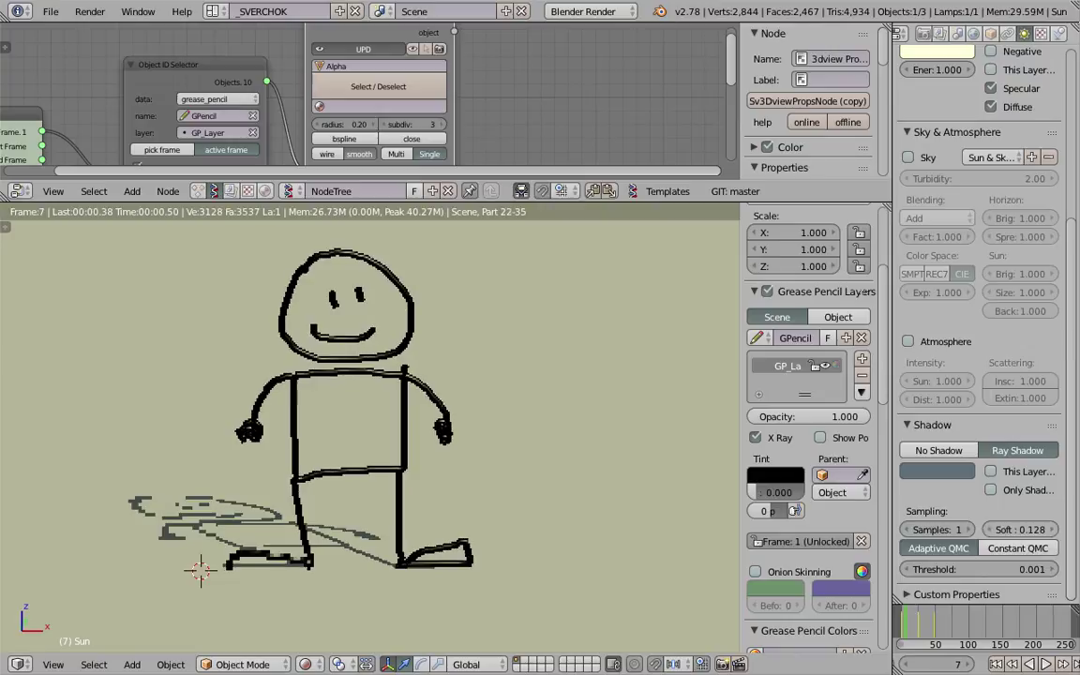
# Step: Set the Sun lamp's ray shadow samples to 5
pyautogui.click(969, 530)
pyautogui.click(971, 530)
pyautogui.click(971, 531)
pyautogui.click(971, 531)
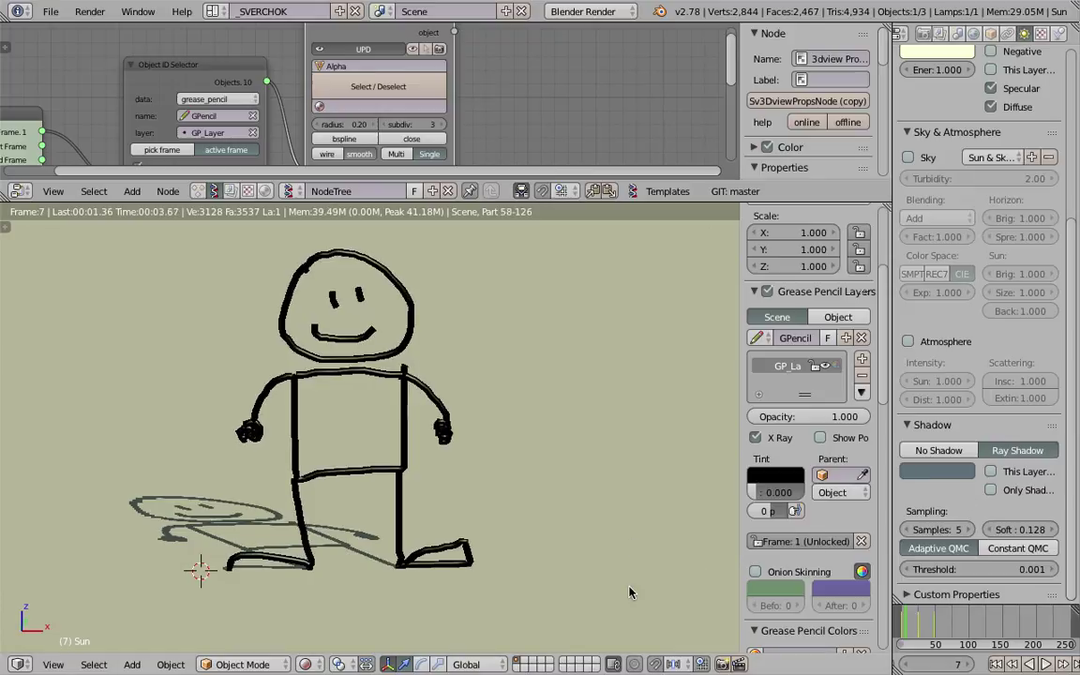
# Step: Switch the viewport shading to Solid and enlarge the node editor area above the viewport
pyautogui.click(309, 665)
pyautogui.click(331, 607)
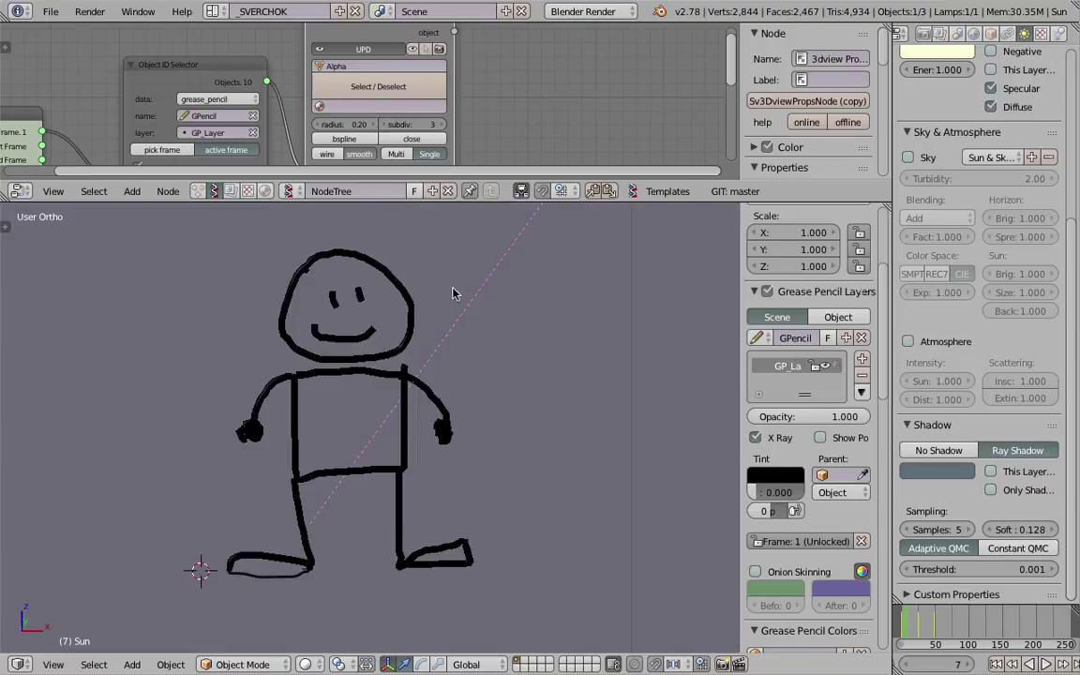
pyautogui.moveTo(461, 202); pyautogui.dragTo(468, 240)
pyautogui.scroll(-3, 298, 171)
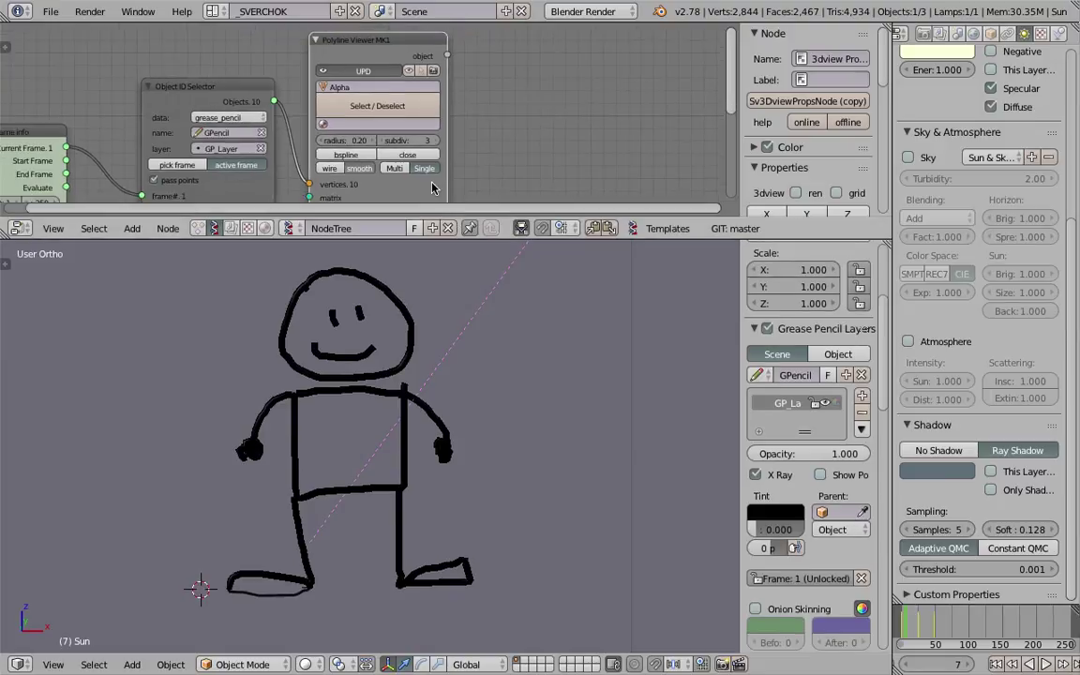
# Step: Reposition the Frame info and Object ID Selector nodes to space out the node chain
pyautogui.moveTo(298, 170); pyautogui.dragTo(375, 129, button='middle')
pyautogui.moveTo(151, 99); pyautogui.dragTo(158, 95)
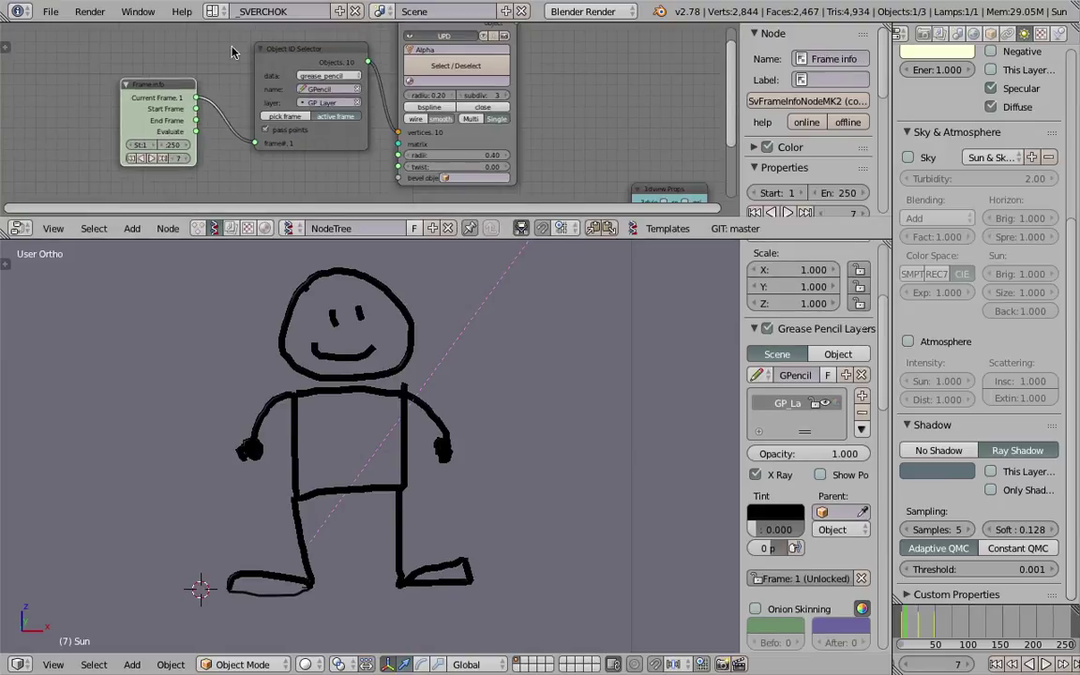
pyautogui.moveTo(295, 58); pyautogui.dragTo(268, 61)
# Step: Examine the Object ID Selector's data, name and layer settings and its link to the Polyline Viewer node
pyautogui.scroll(1, 240, 59)
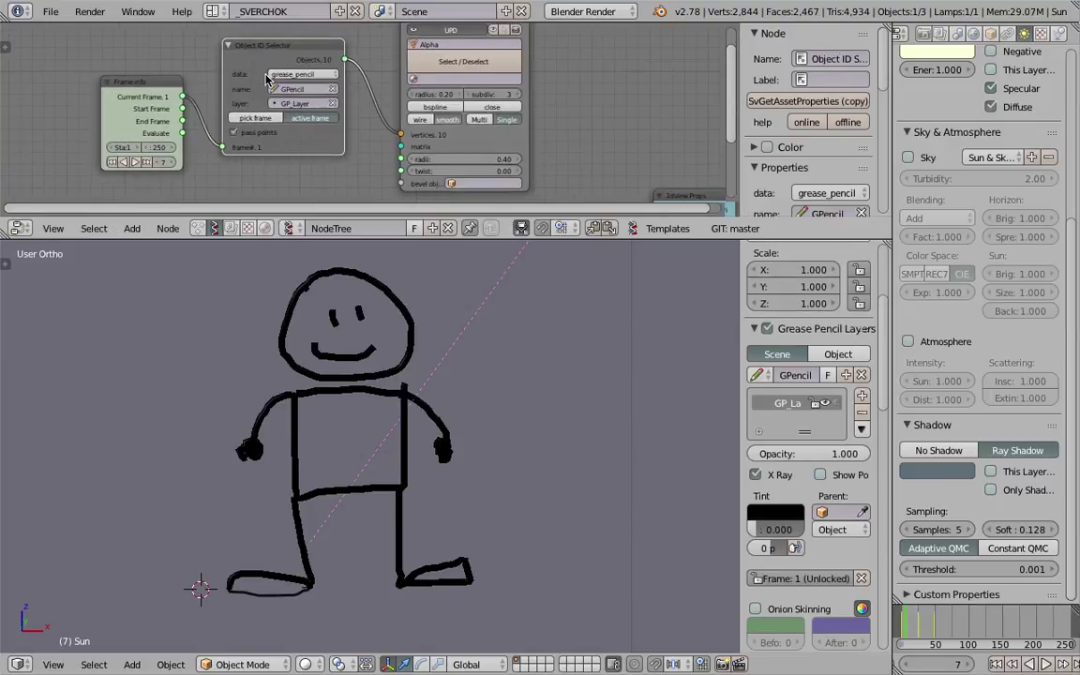
pyautogui.scroll(1, 223, 70)
pyautogui.scroll(1, 298, 113)
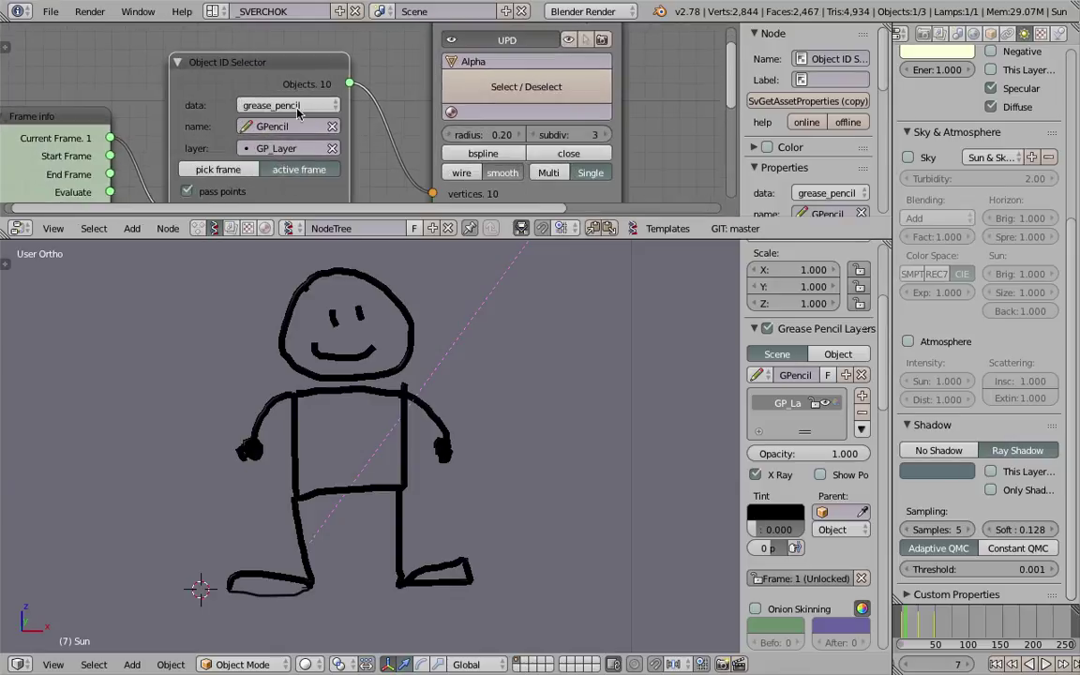
pyautogui.moveTo(314, 99); pyautogui.dragTo(320, 77, button='middle')
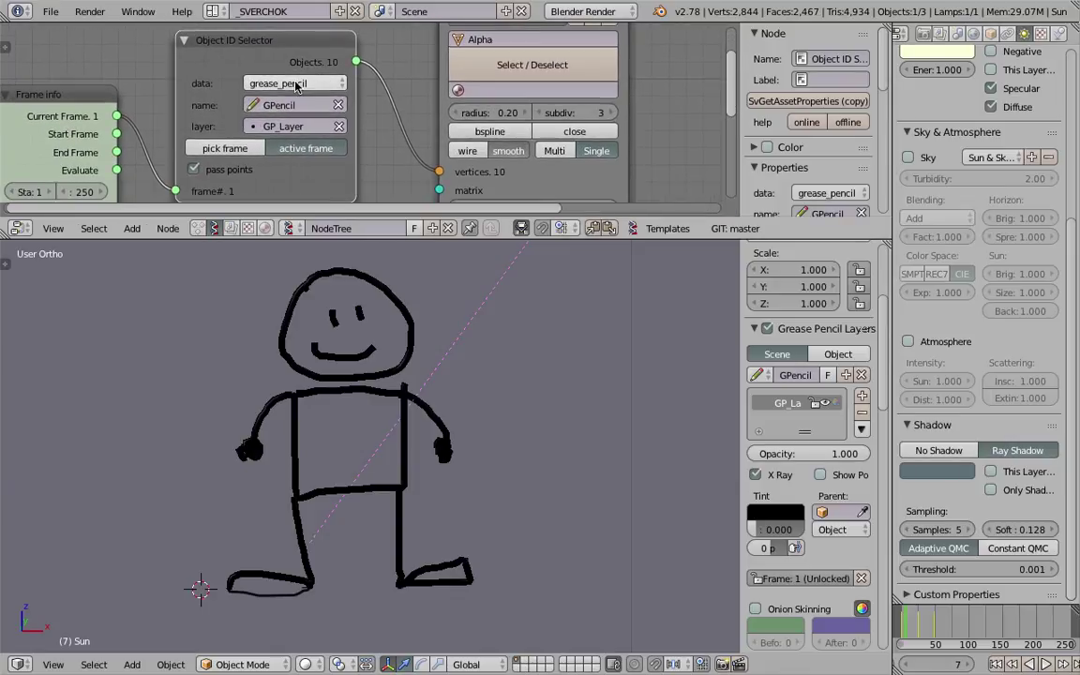
pyautogui.scroll(-1, 339, 59)
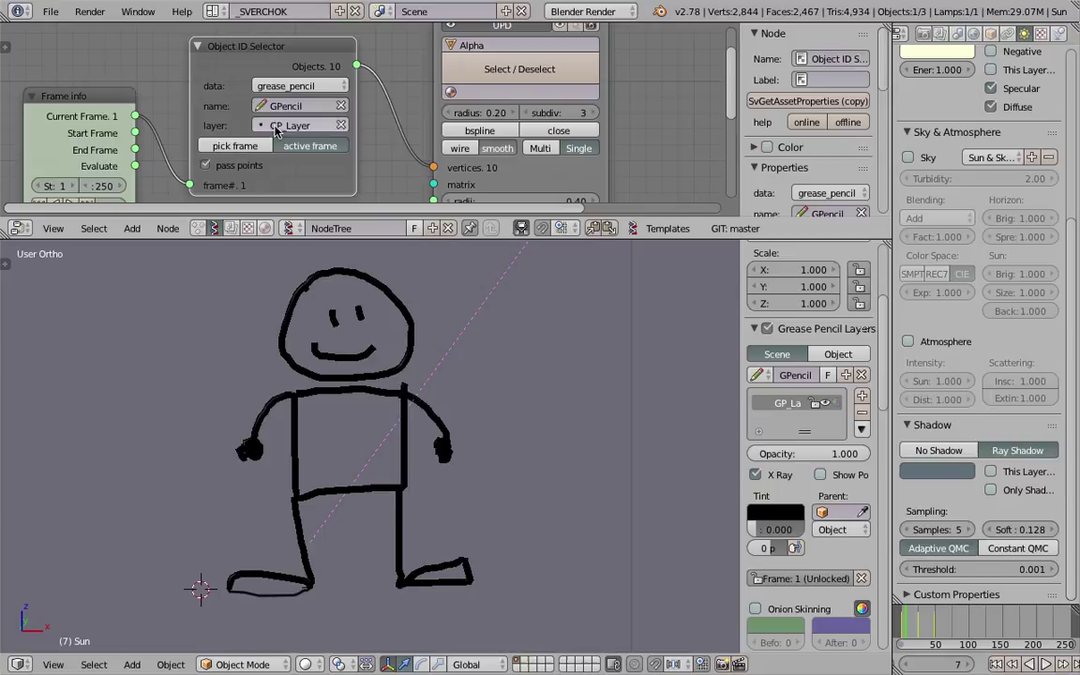
pyautogui.scroll(-1, 302, 134)
pyautogui.scroll(1, 403, 97)
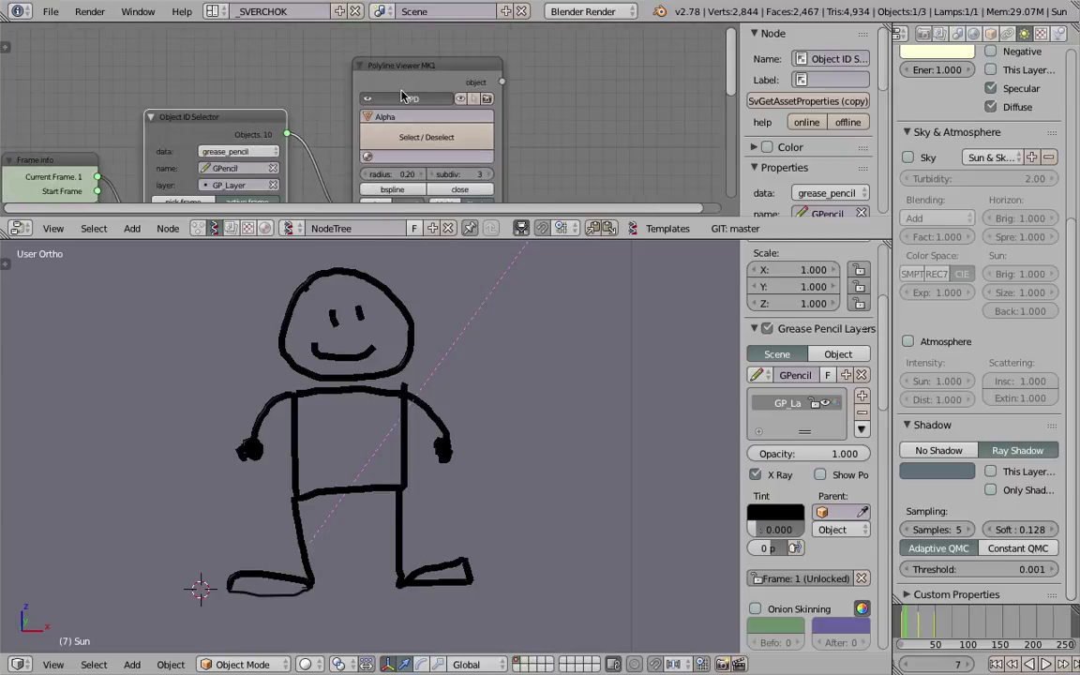
# Step: Enlarge the node editor further and frame the chain from Frame info to Polyline Viewer
pyautogui.moveTo(589, 239); pyautogui.dragTo(588, 259)
pyautogui.scroll(-2, 502, 173)
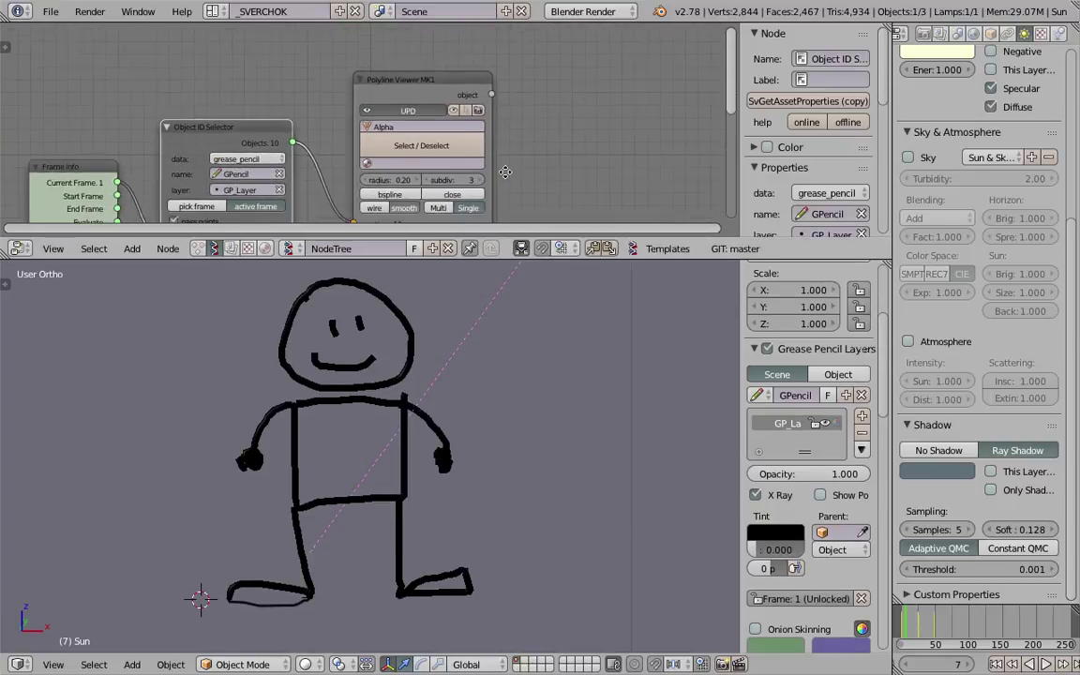
pyautogui.moveTo(394, 178); pyautogui.dragTo(514, 94, button='middle')
pyautogui.moveTo(419, 207); pyautogui.dragTo(362, 223, button='middle')
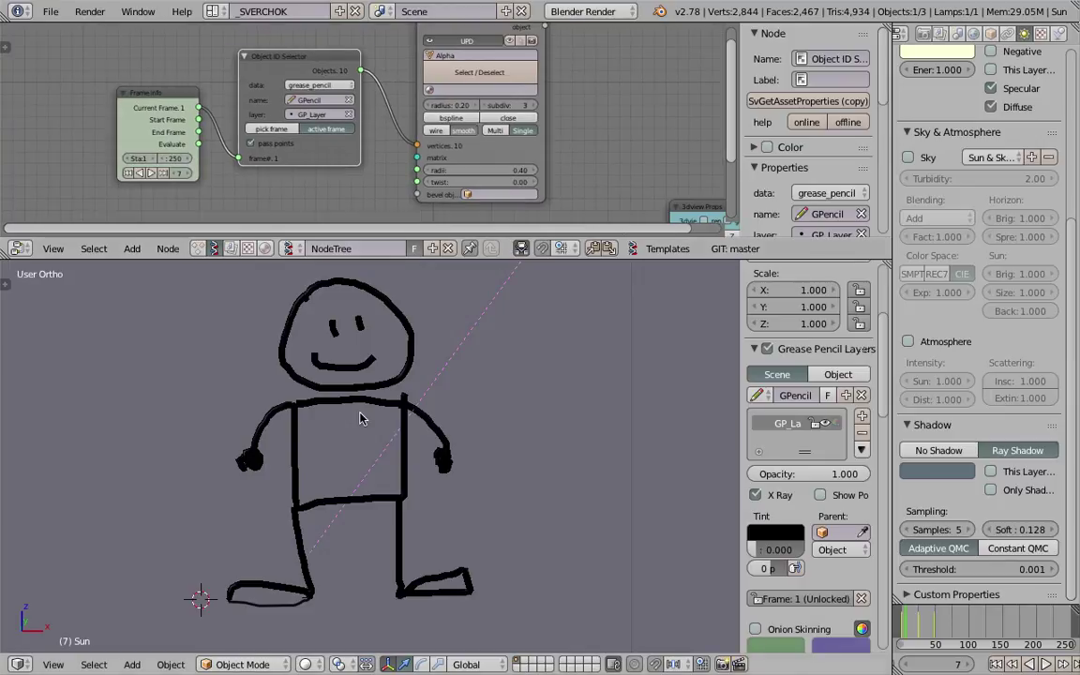
# Step: Switch the viewport shading back to Rendered and frame the whole character with its shadow
pyautogui.click(306, 664)
pyautogui.click(339, 551)
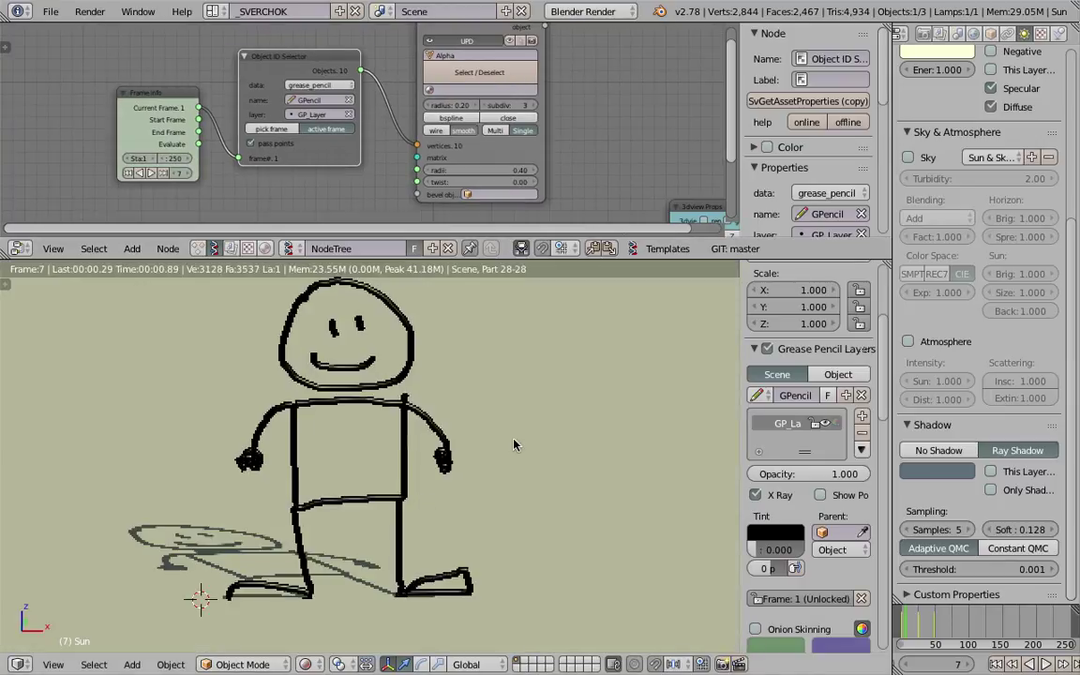
pyautogui.scroll(-1, 526, 453)
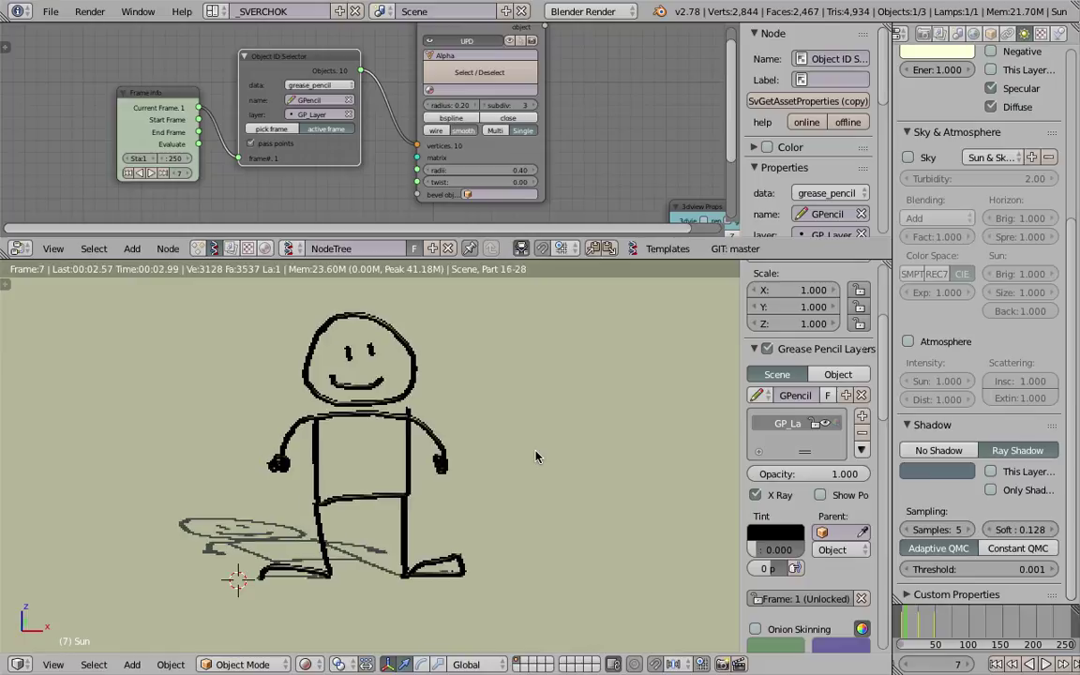